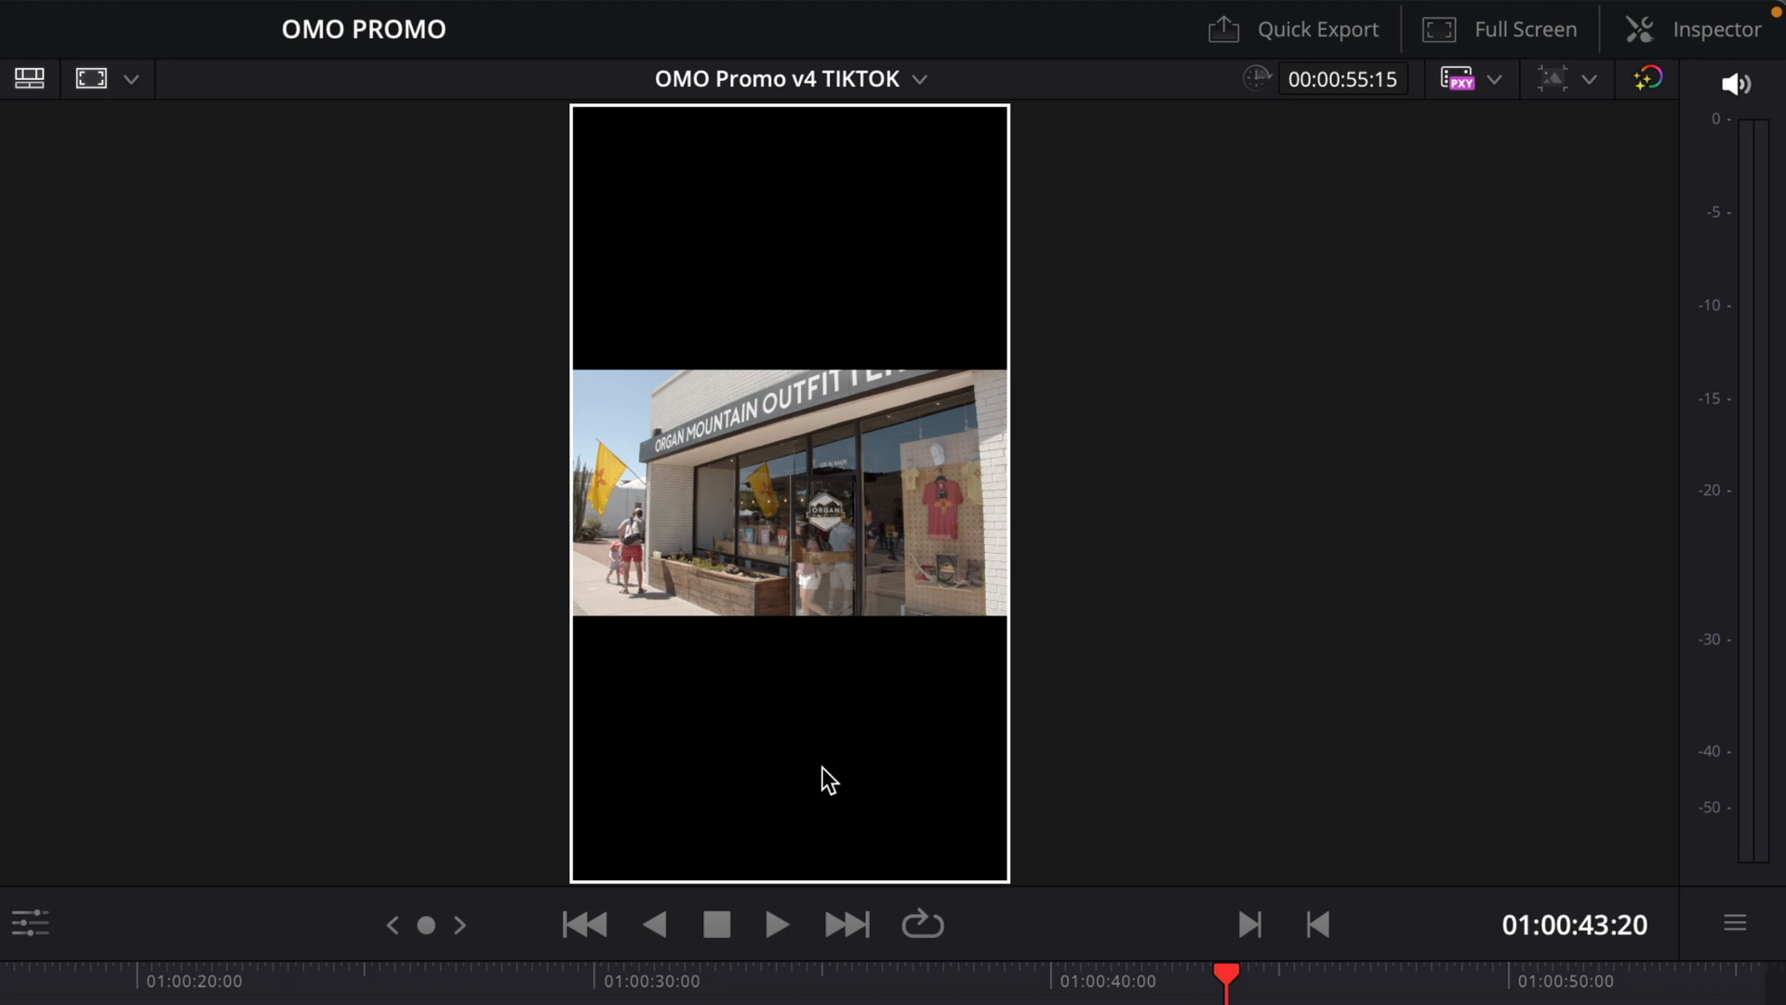
# Move the playhead to the shot of four people at 01:00:22:06 and set the timeline resolution to Full HD 1920 x 1080
pyautogui.moveTo(558, 619); pyautogui.dragTo(814, 628)
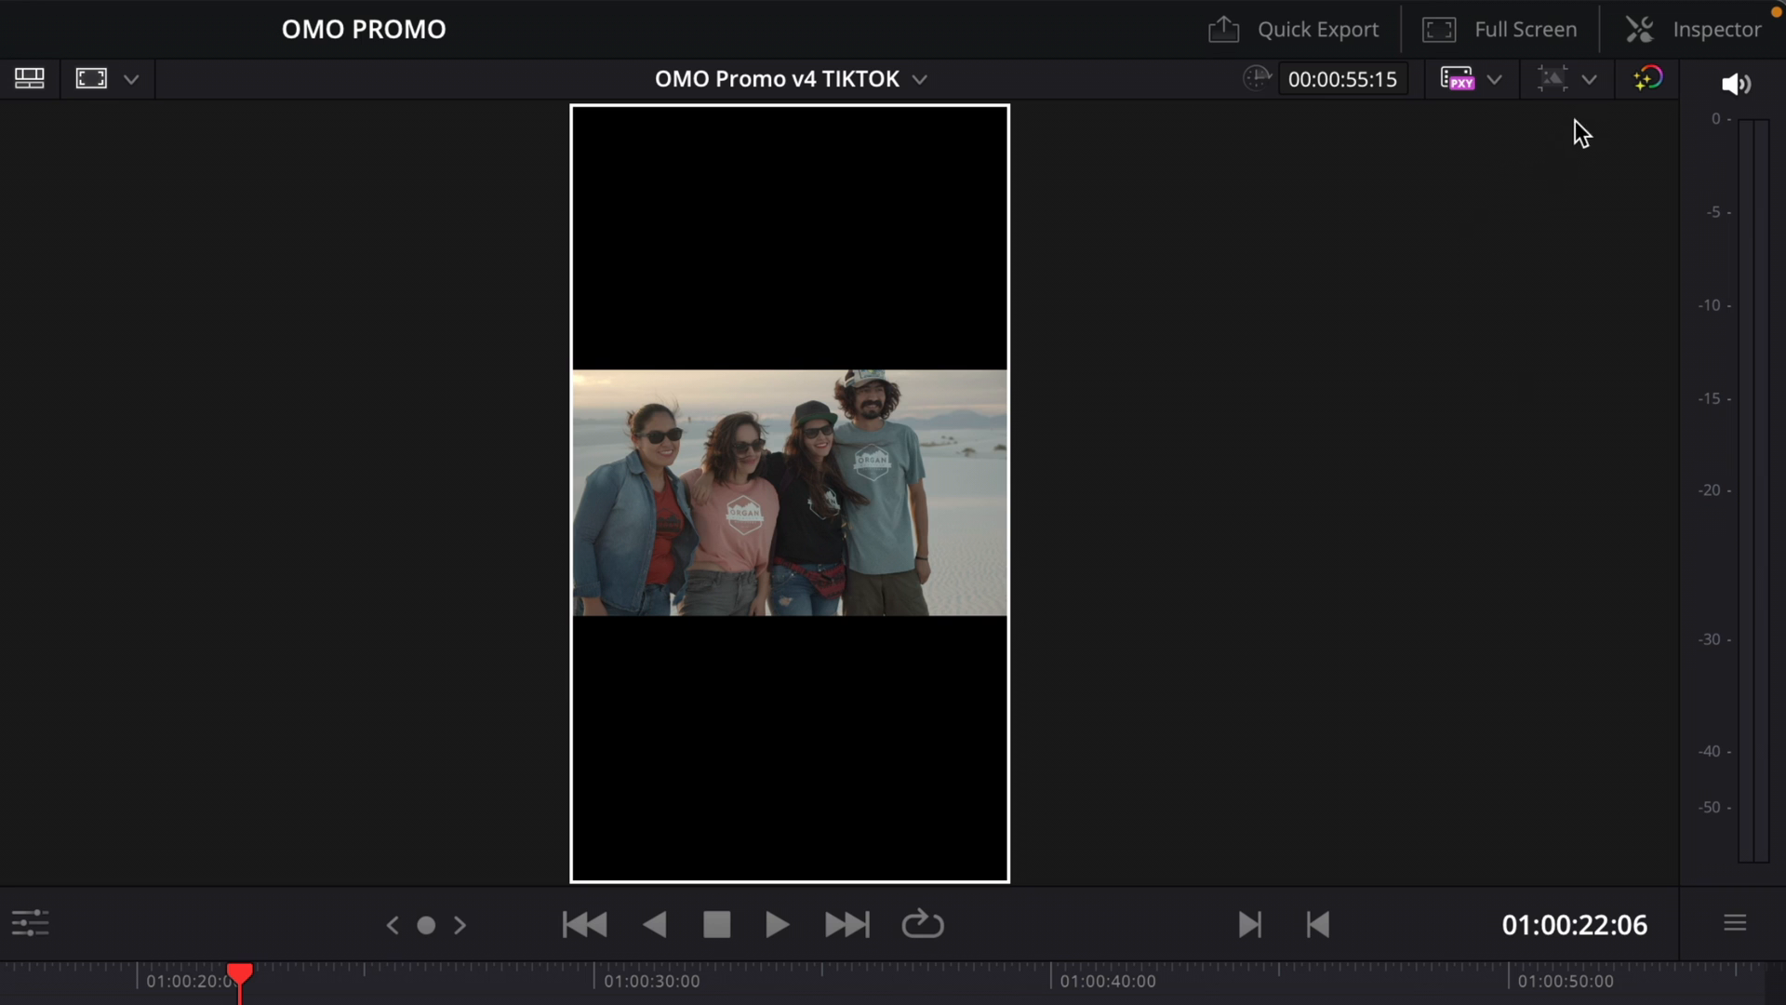
pyautogui.click(1661, 49)
pyautogui.click(1634, 211)
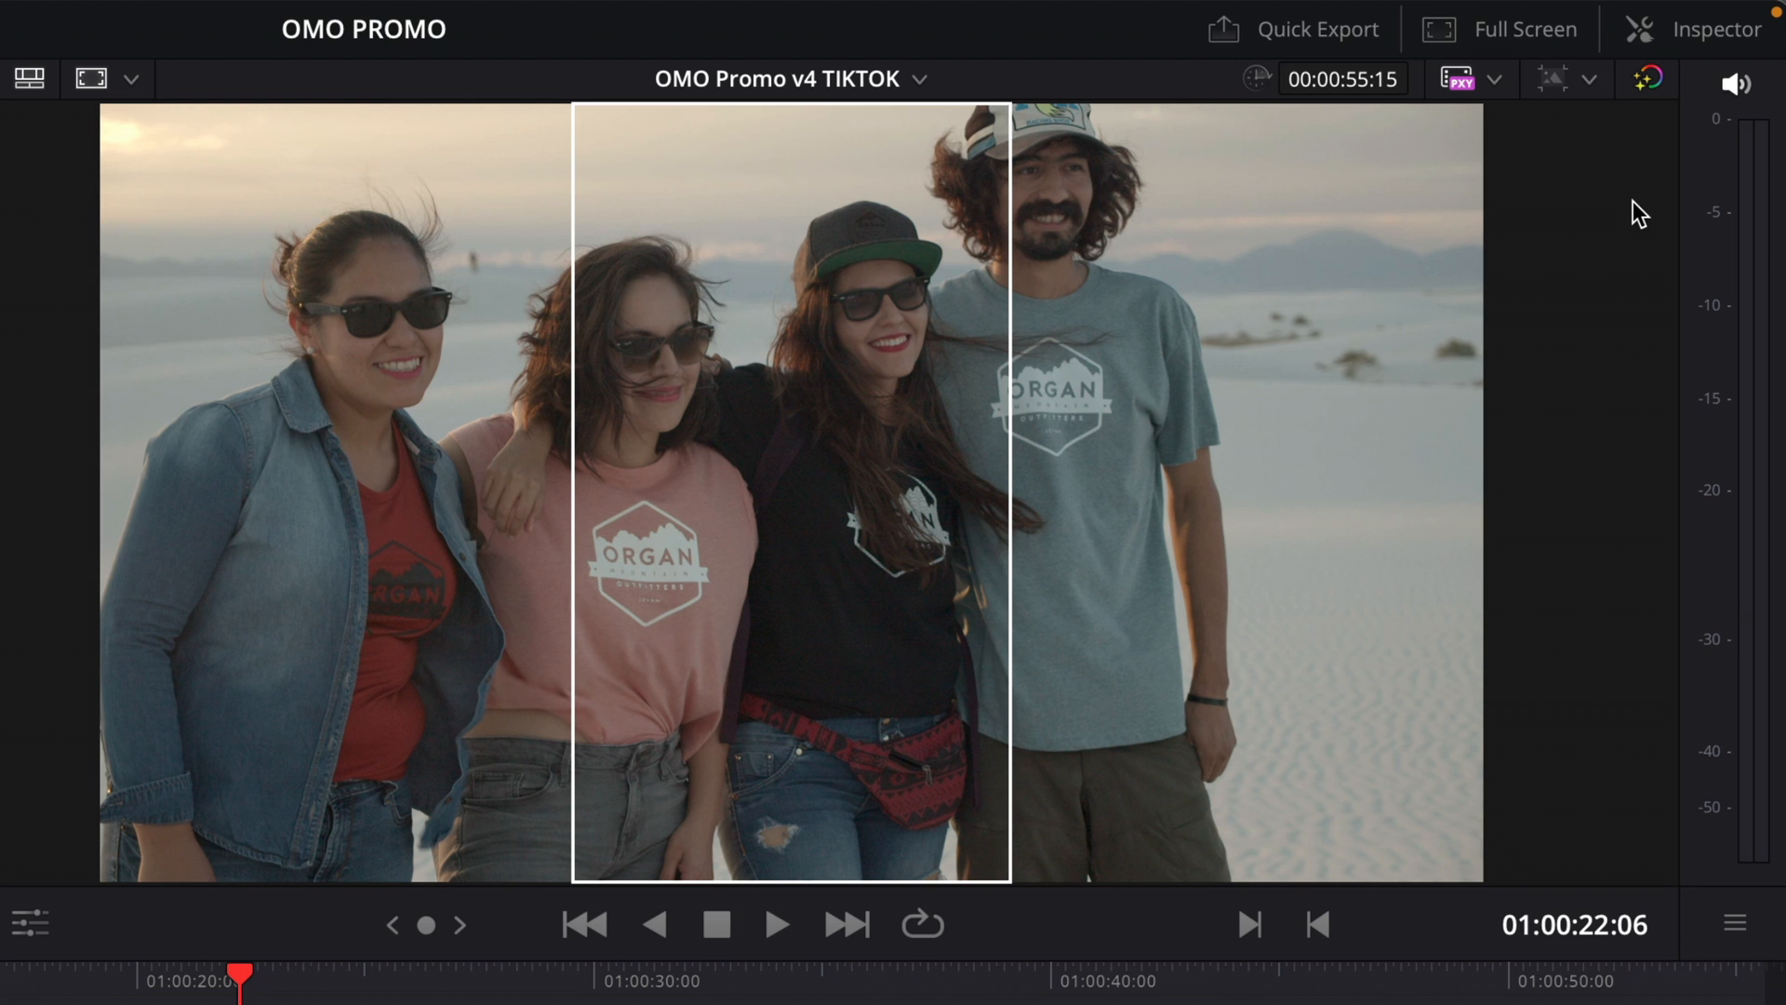
# Customize the timeline settings without project settings: use vertical resolution 1080 x 1920 and set Mismatched Resolution to Scale full frame with crop
pyautogui.click(1591, 82)
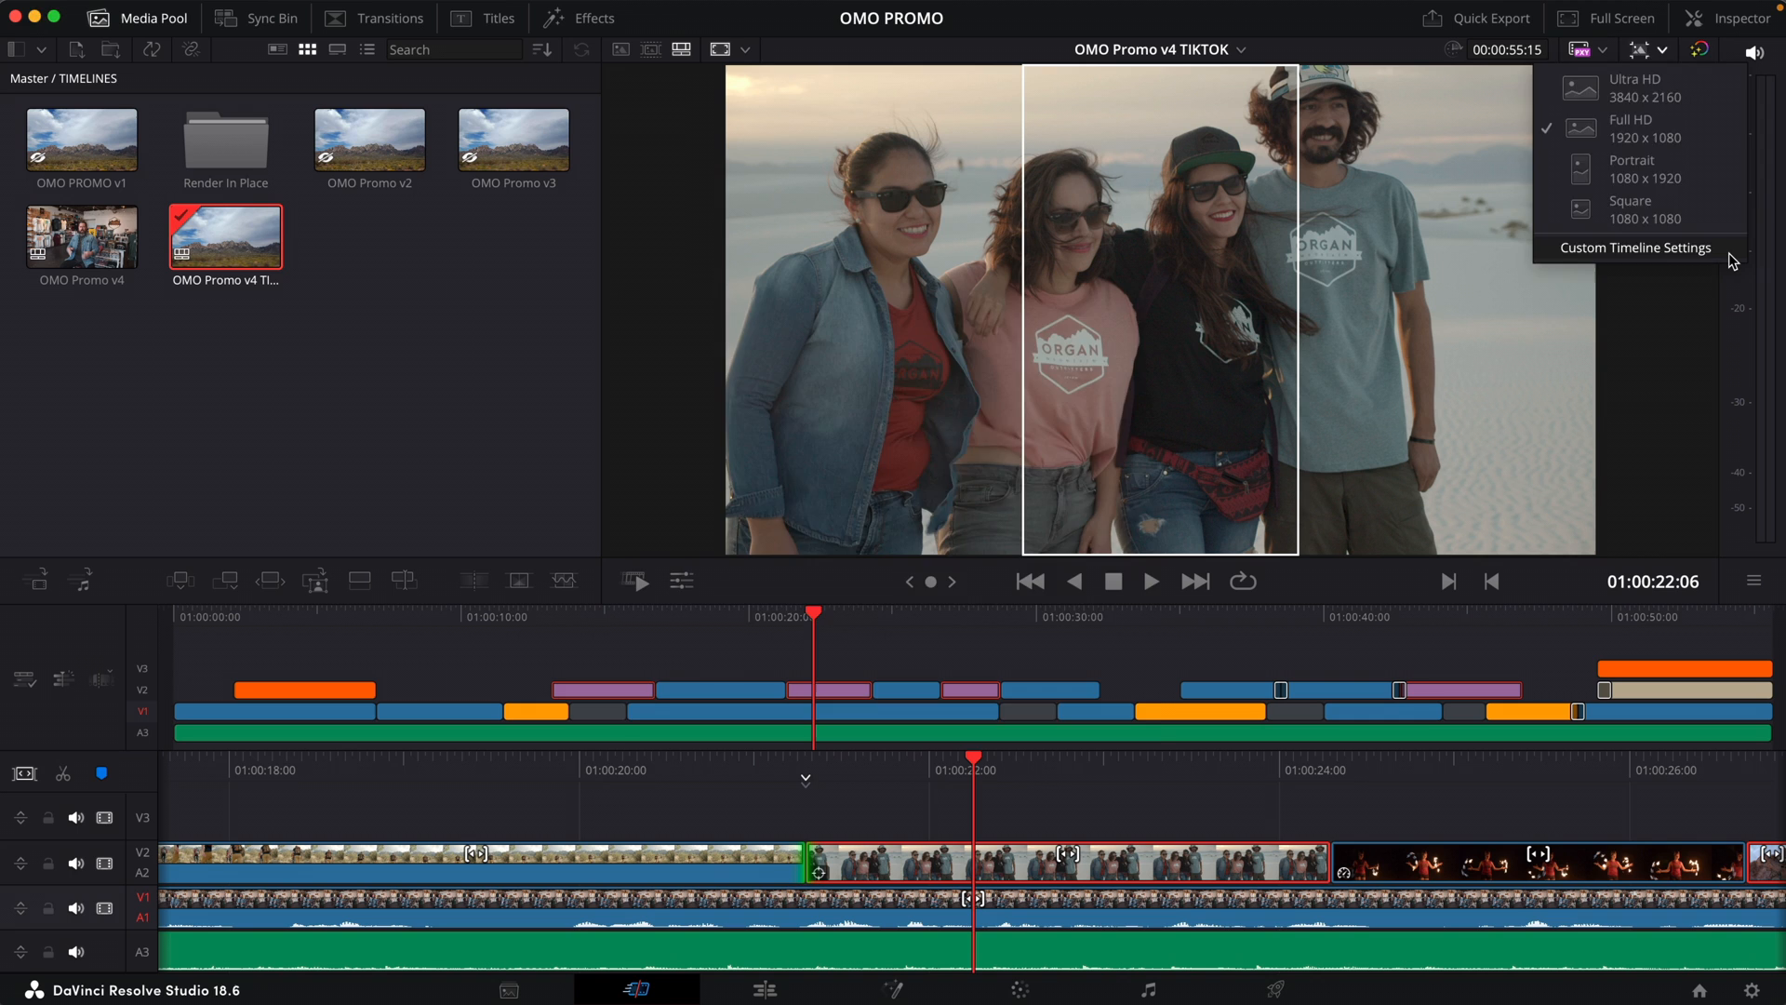
pyautogui.click(1702, 414)
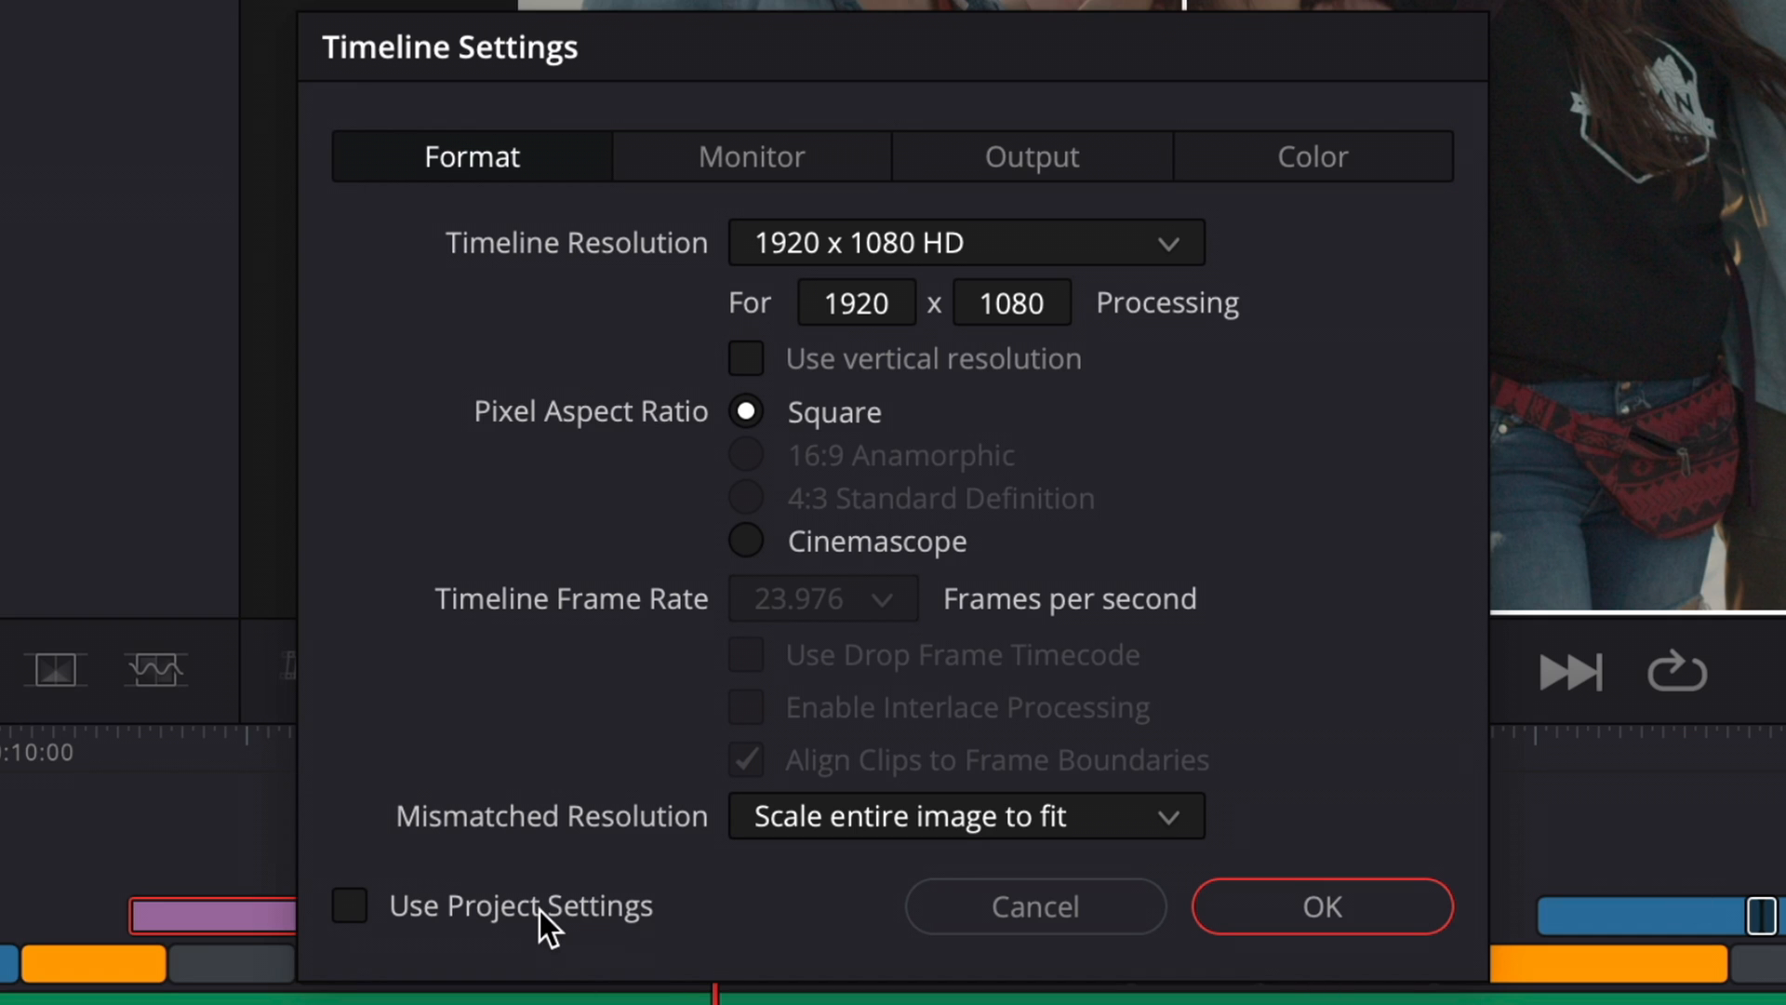
pyautogui.click(539, 910)
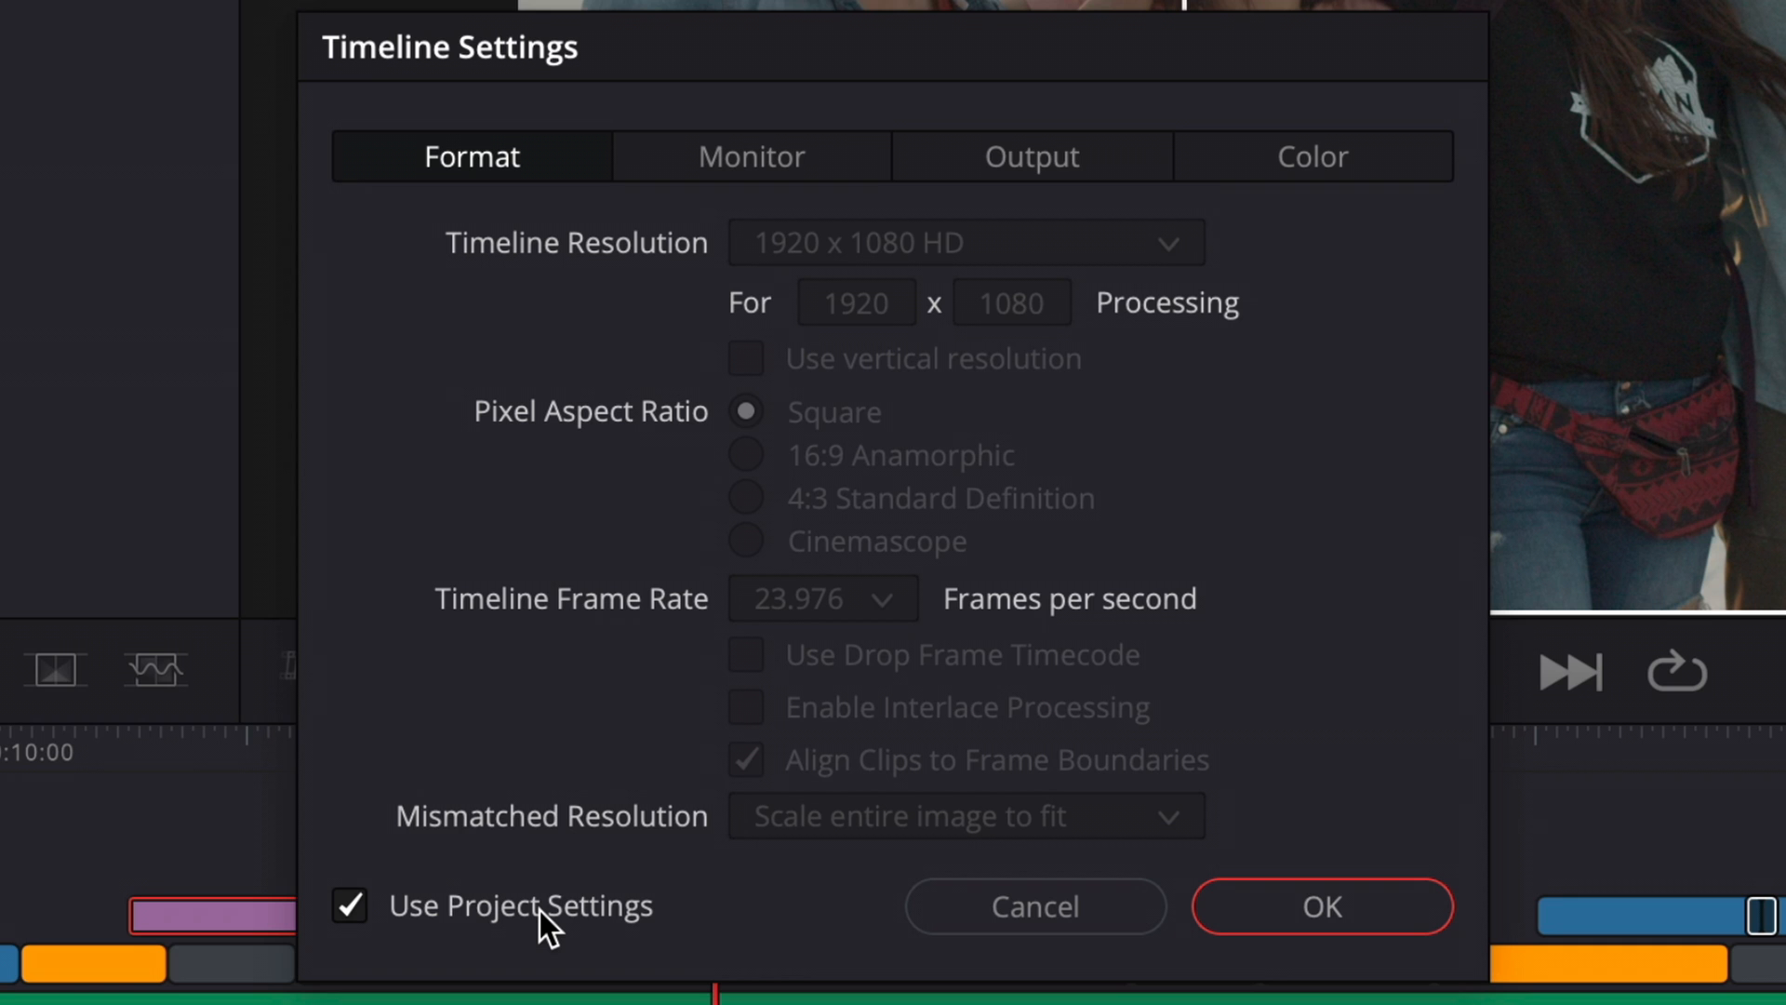
pyautogui.click(540, 909)
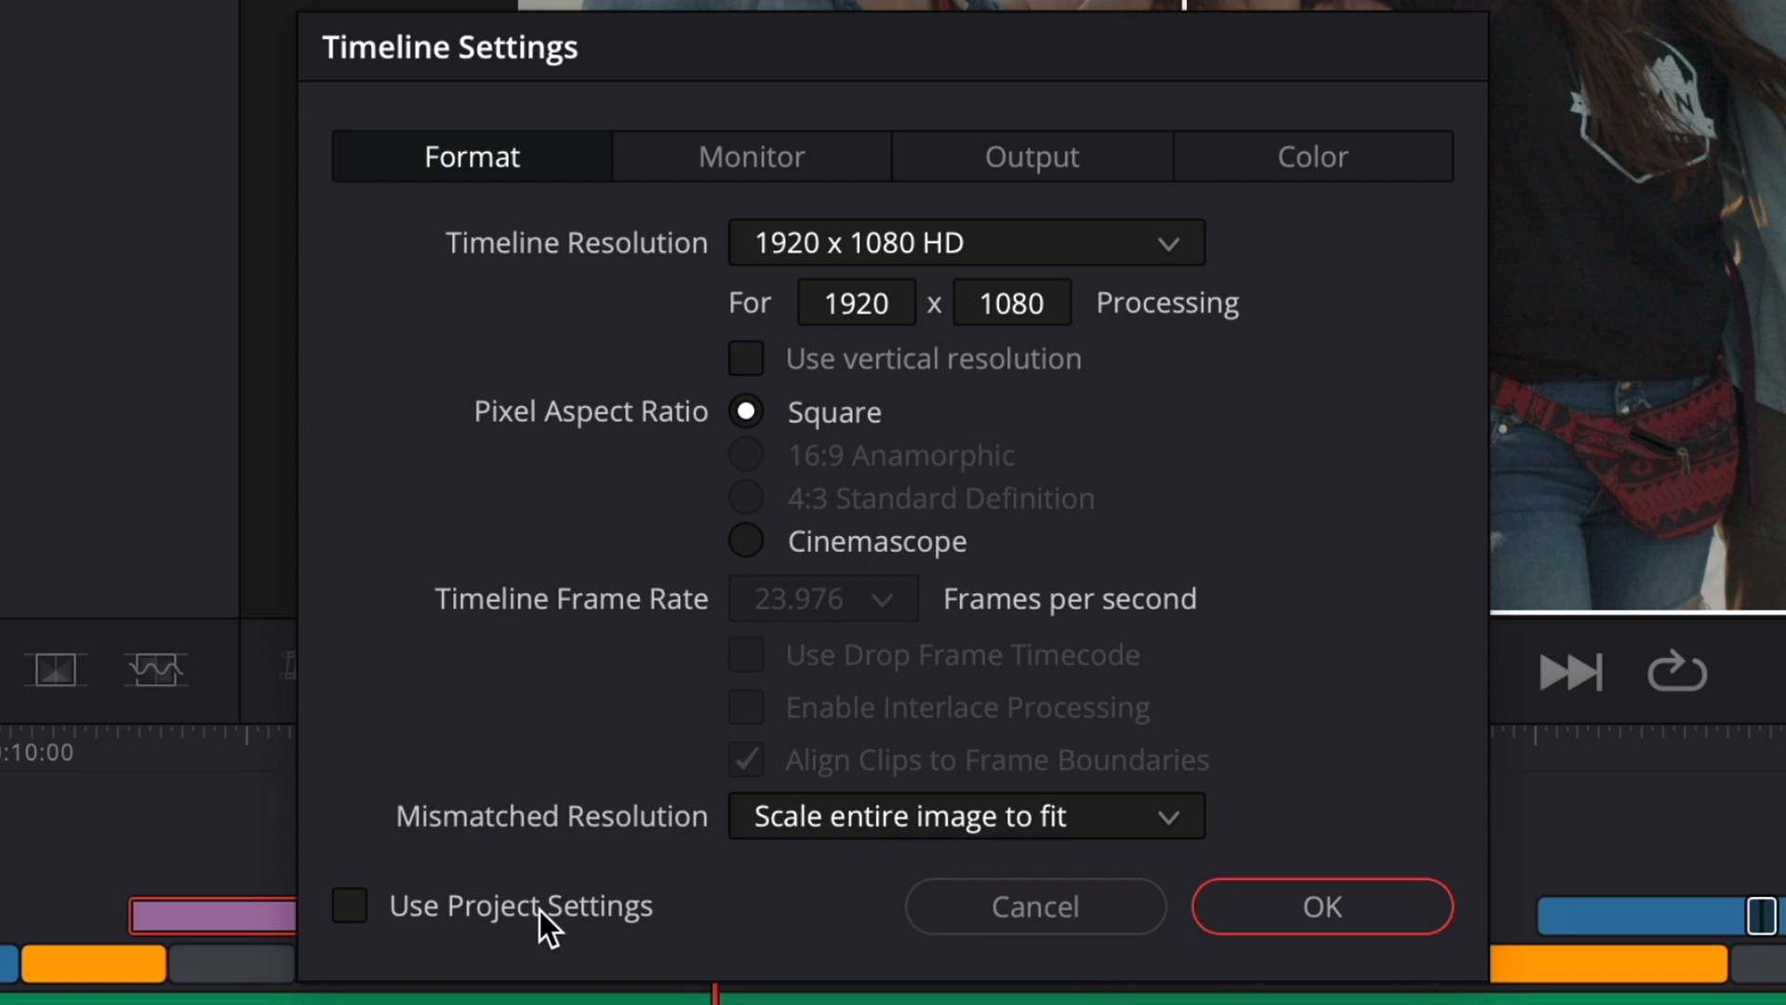
pyautogui.click(1024, 365)
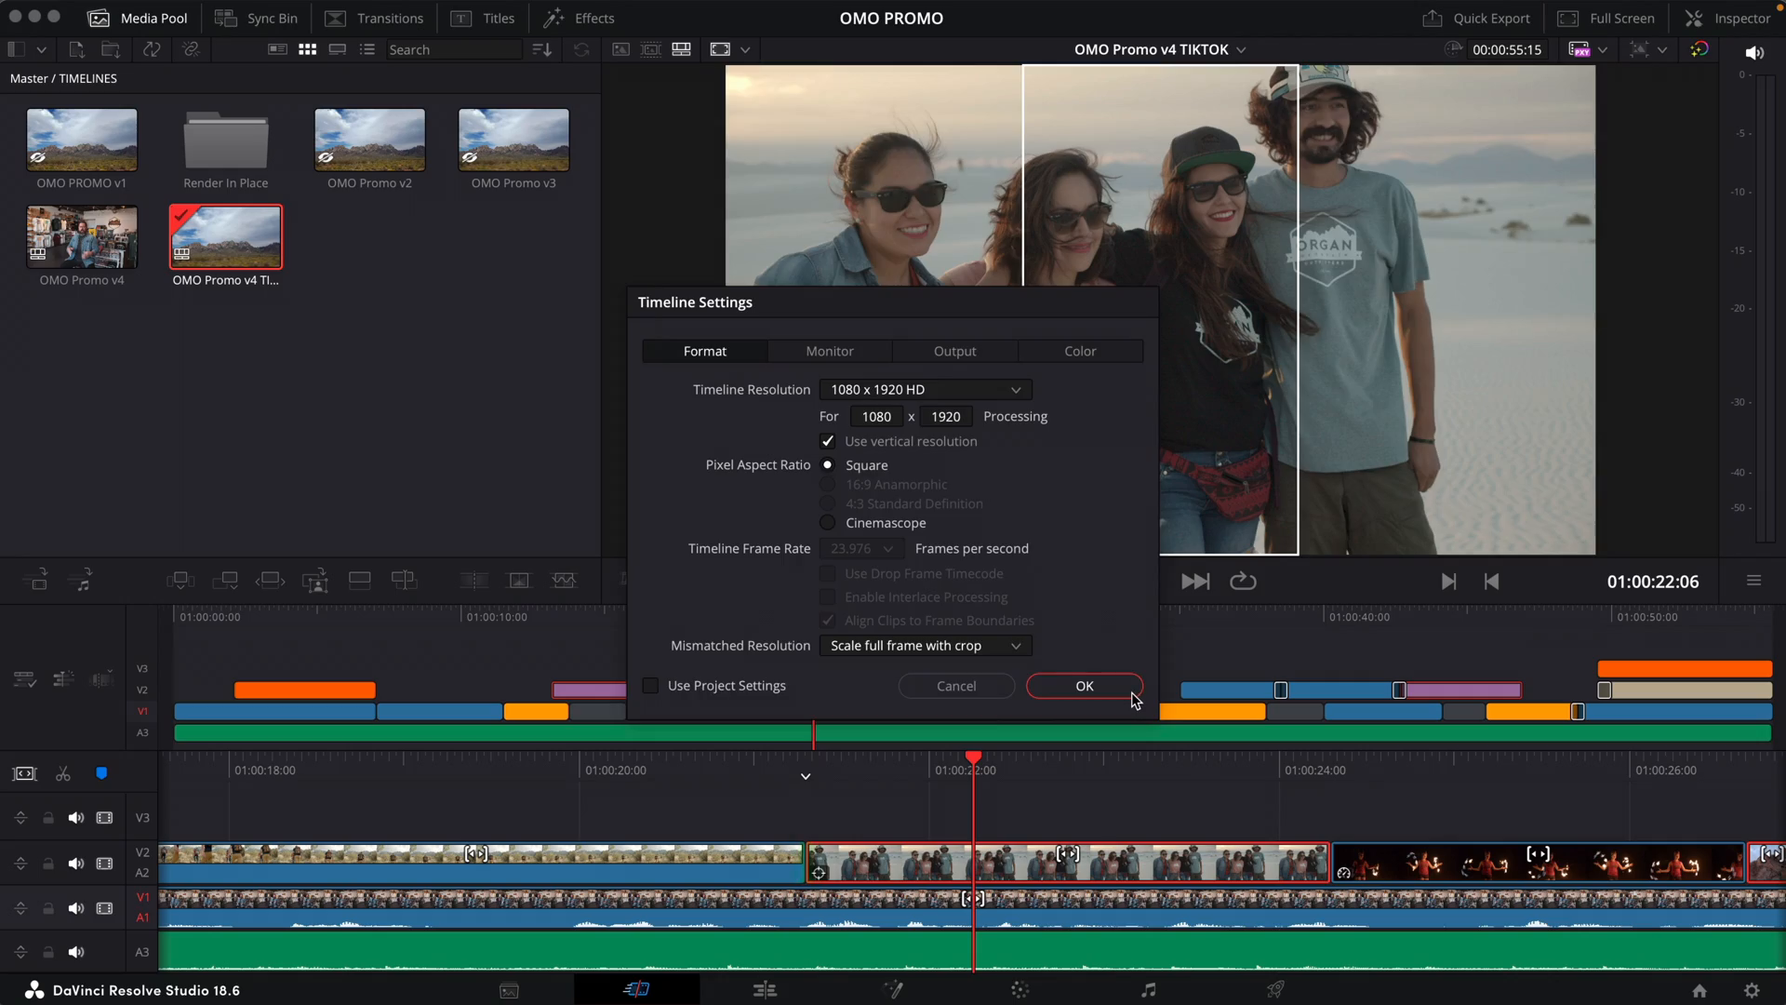
pyautogui.click(1084, 685)
# Review the vertically cropped shots along the timeline and choose the Stop and Go to Last Position playback option
pyautogui.click(800, 617)
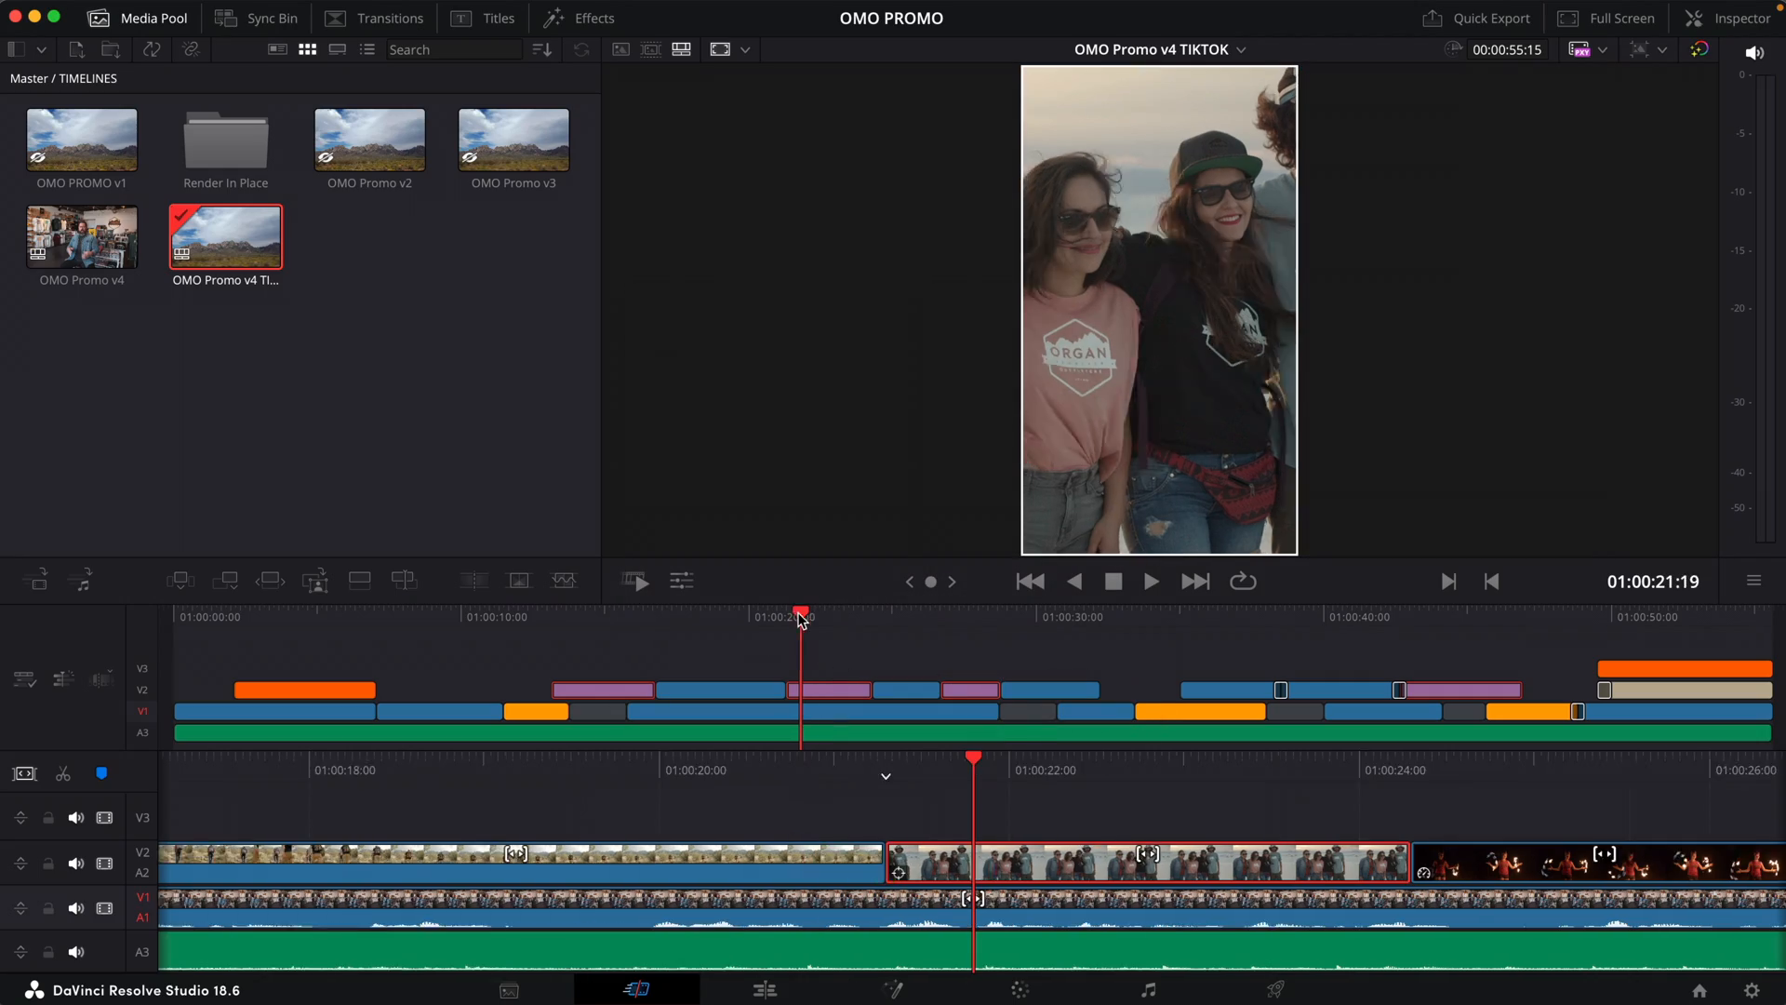
pyautogui.moveTo(800, 616); pyautogui.dragTo(1042, 627)
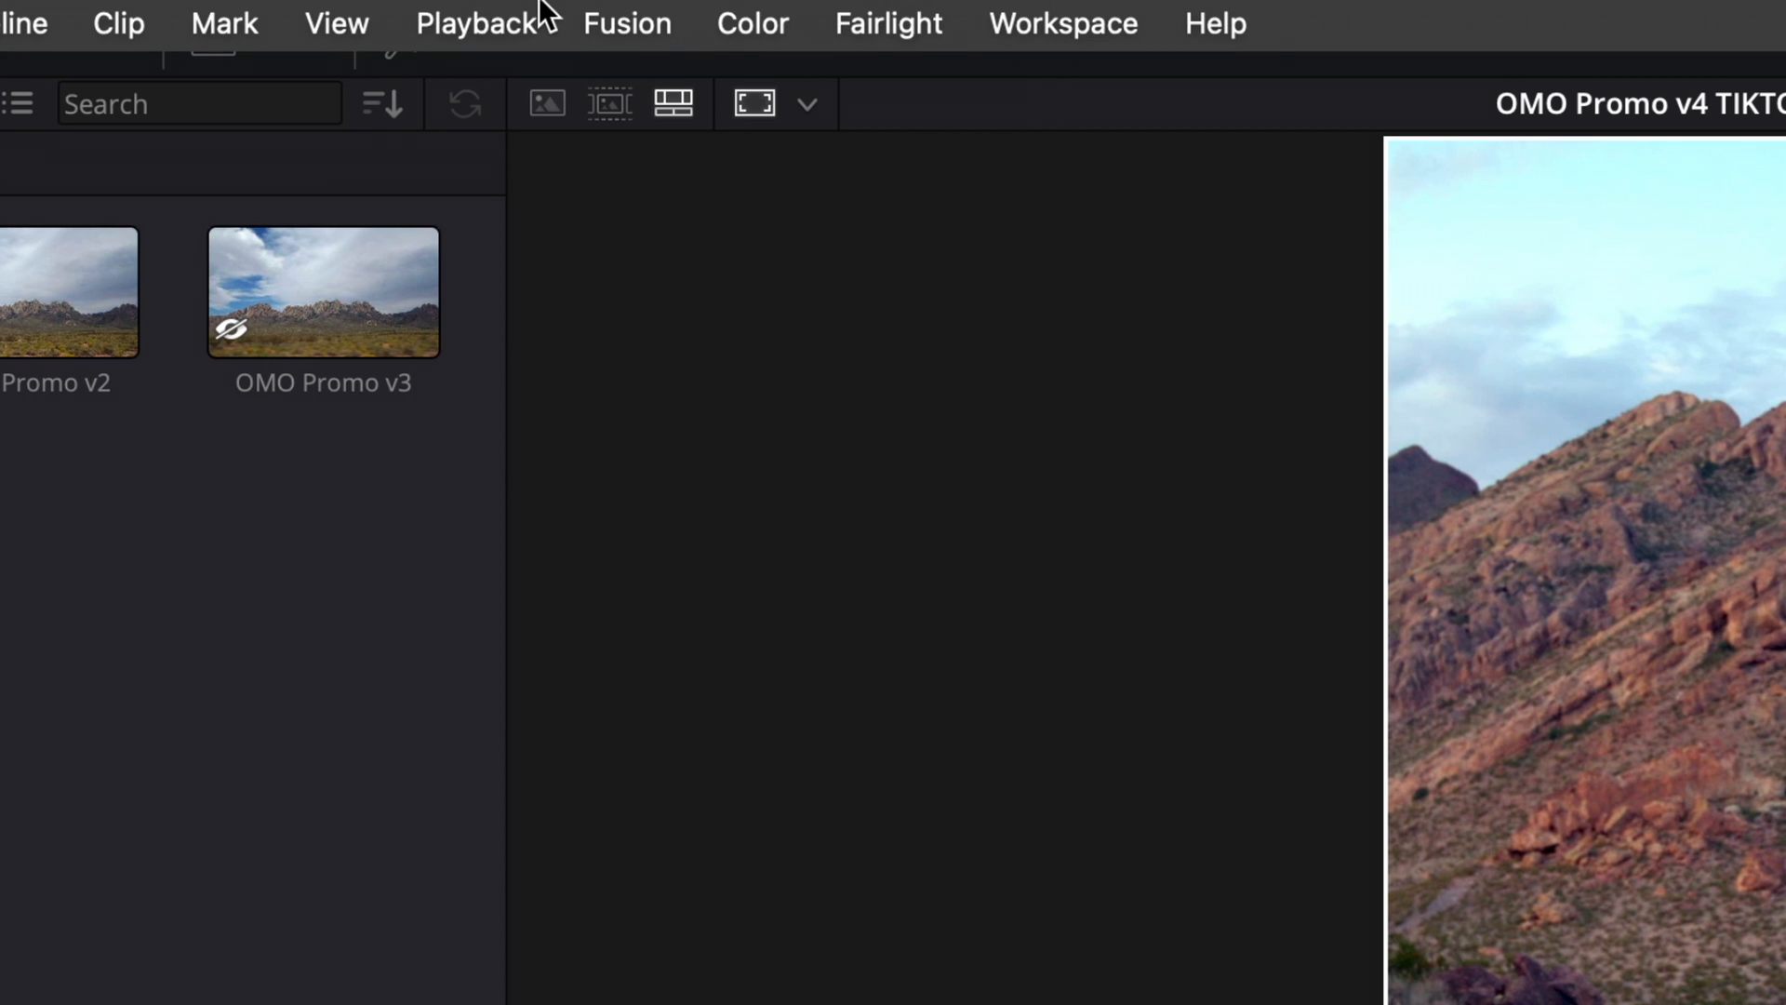
pyautogui.click(544, 19)
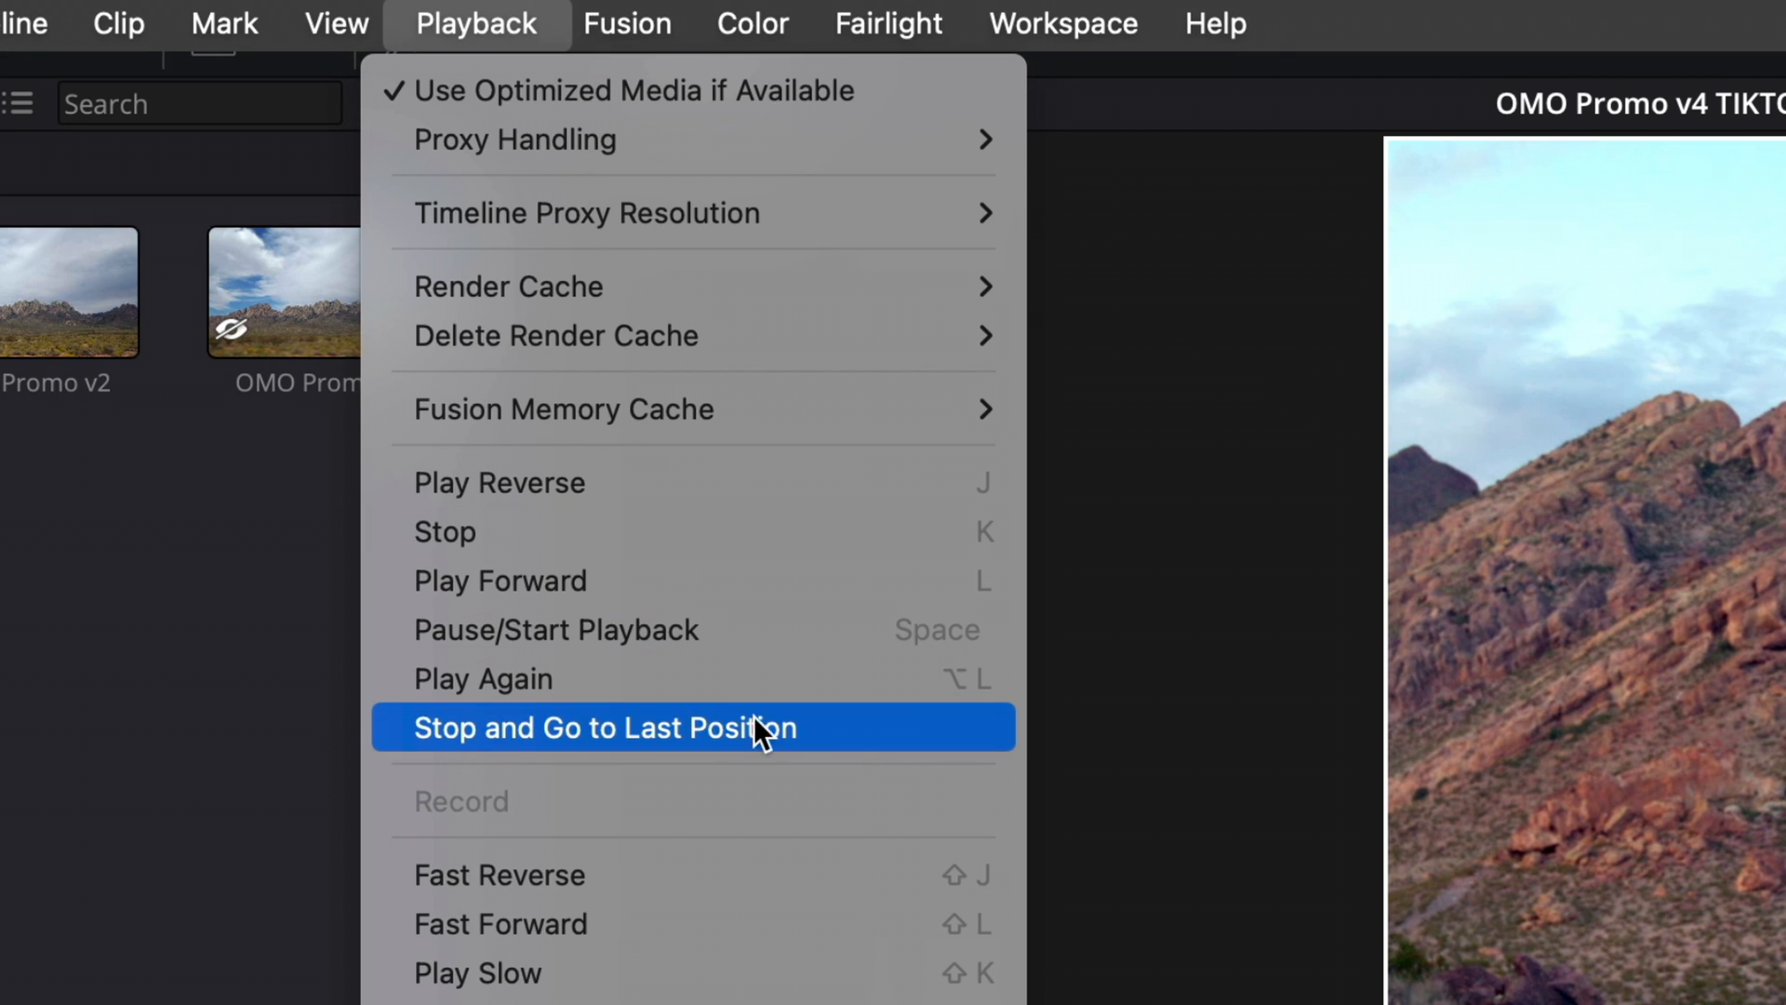
pyautogui.click(841, 725)
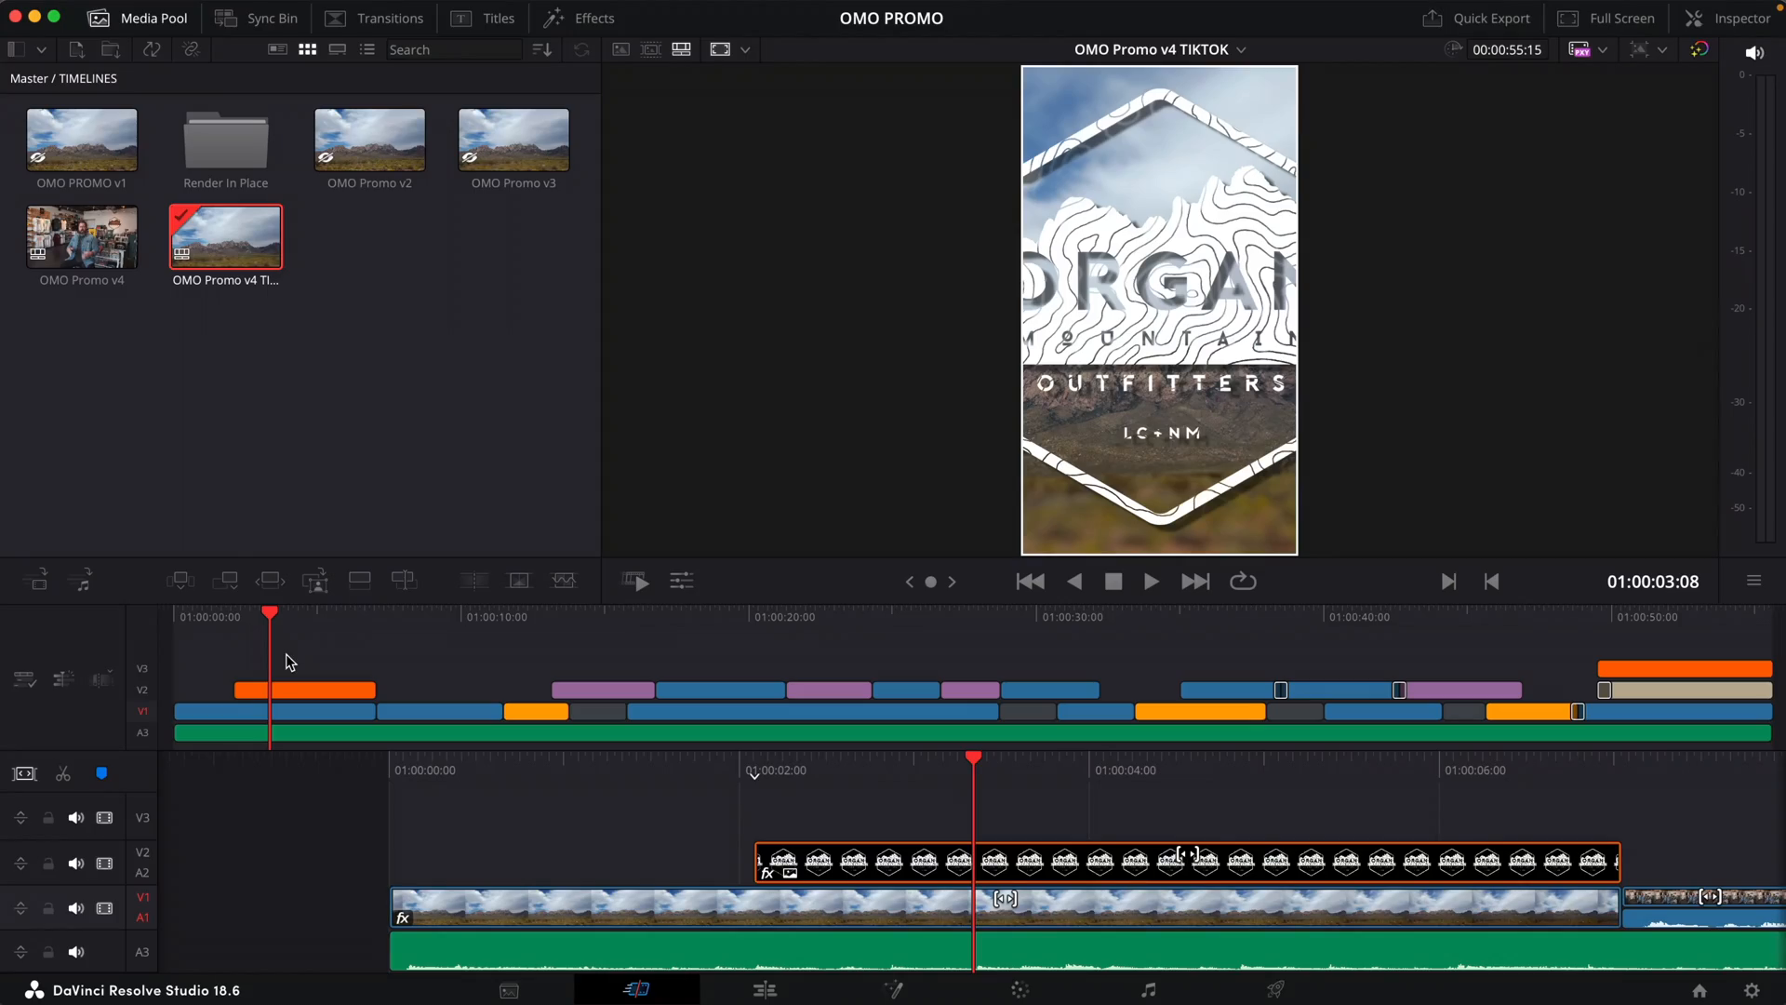
# Set the Retime and Scaling option of the opening OMO LOGO.png clip to Fit scaling
pyautogui.moveTo(271, 633)
pyautogui.mouseDown()
pyautogui.moveTo(327, 618)
pyautogui.moveTo(284, 629)
pyautogui.mouseUp()
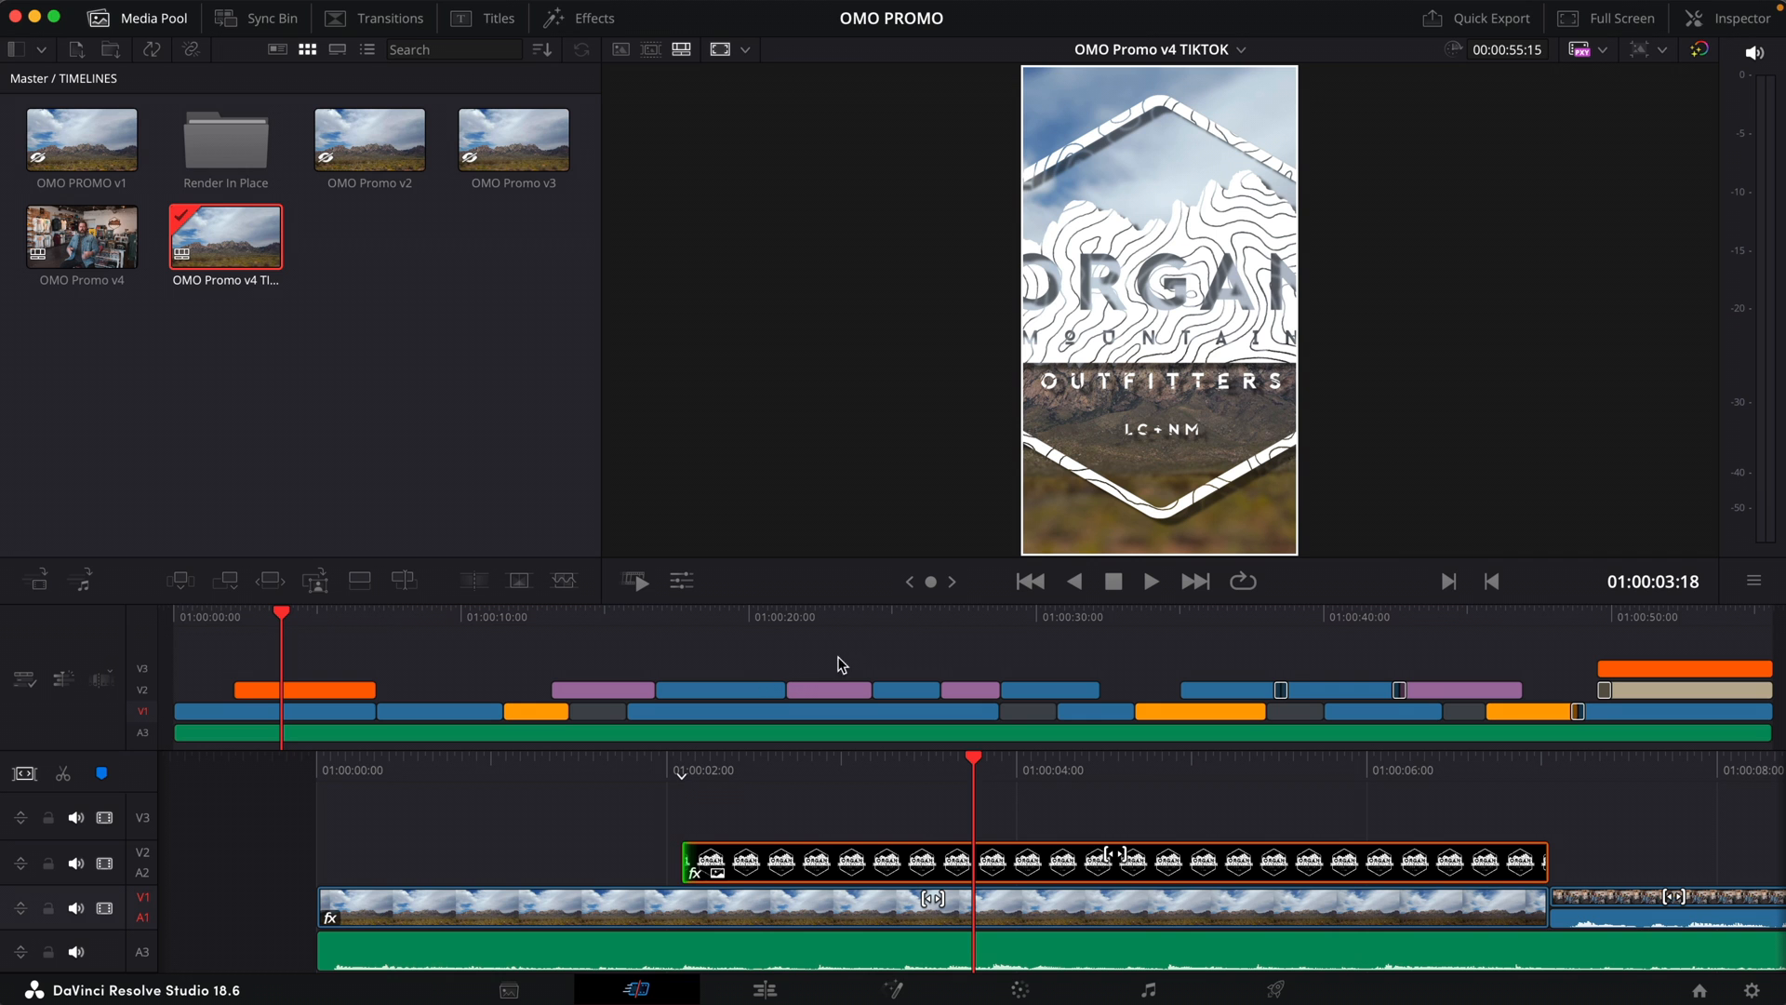
pyautogui.click(1741, 18)
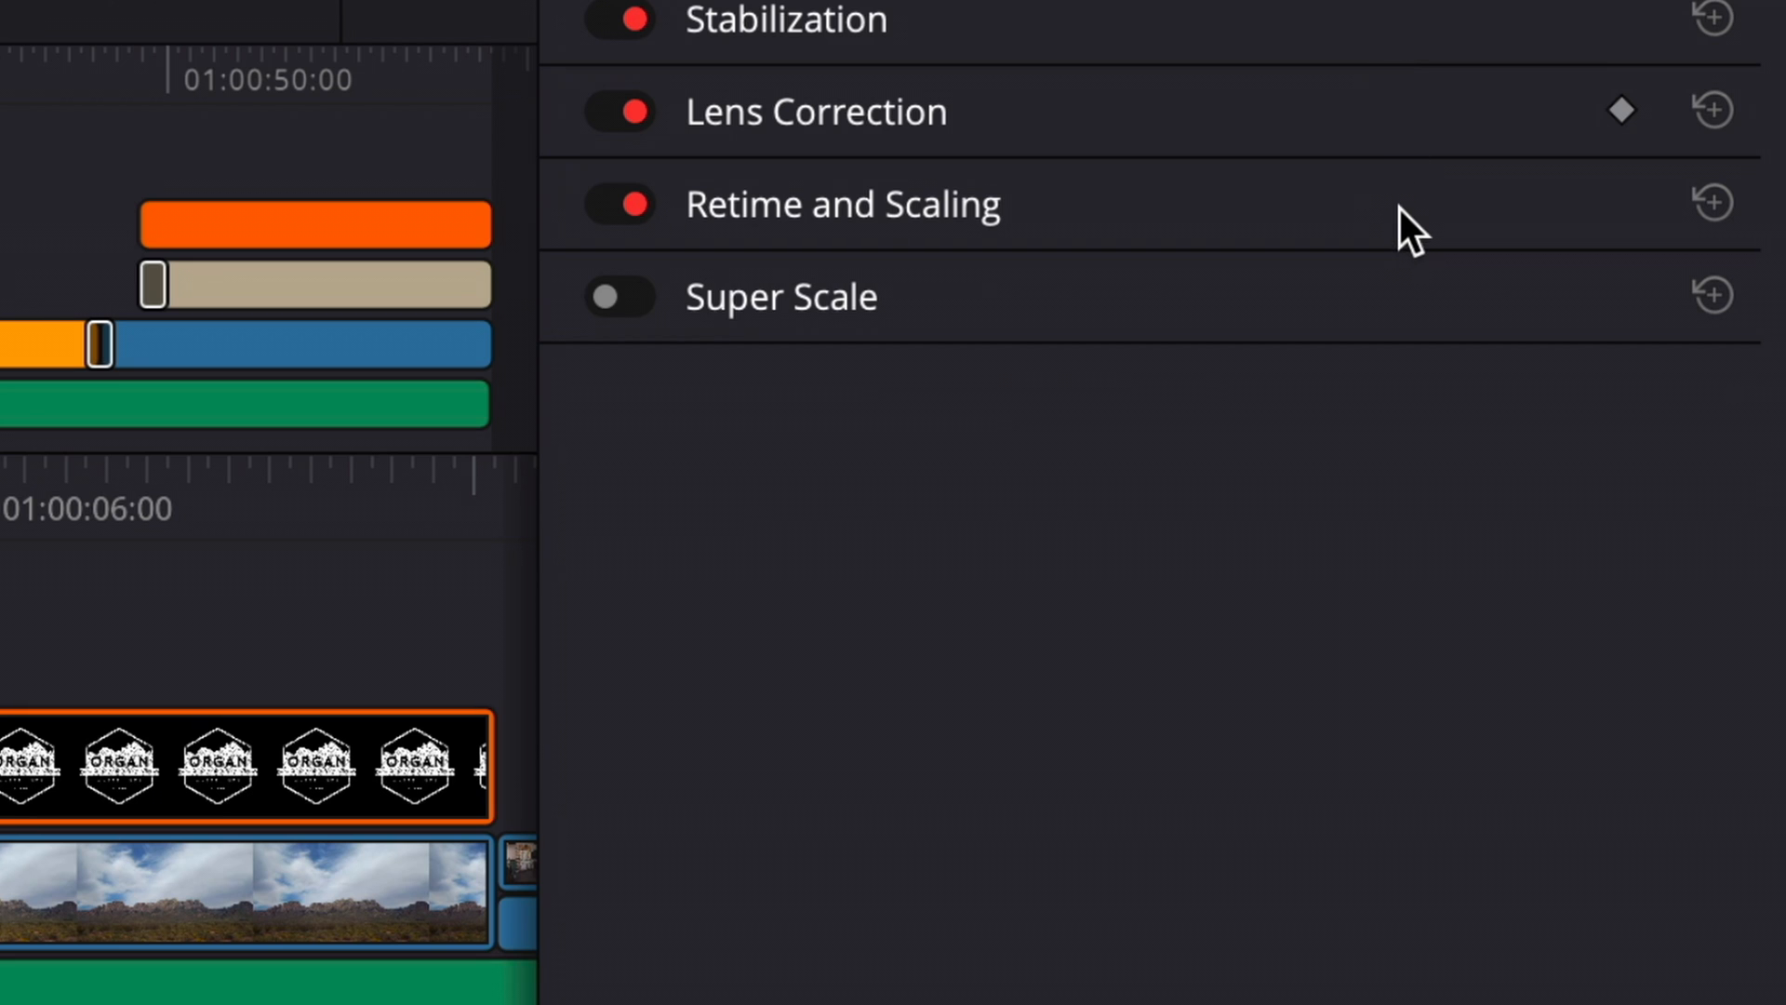
pyautogui.click(1399, 208)
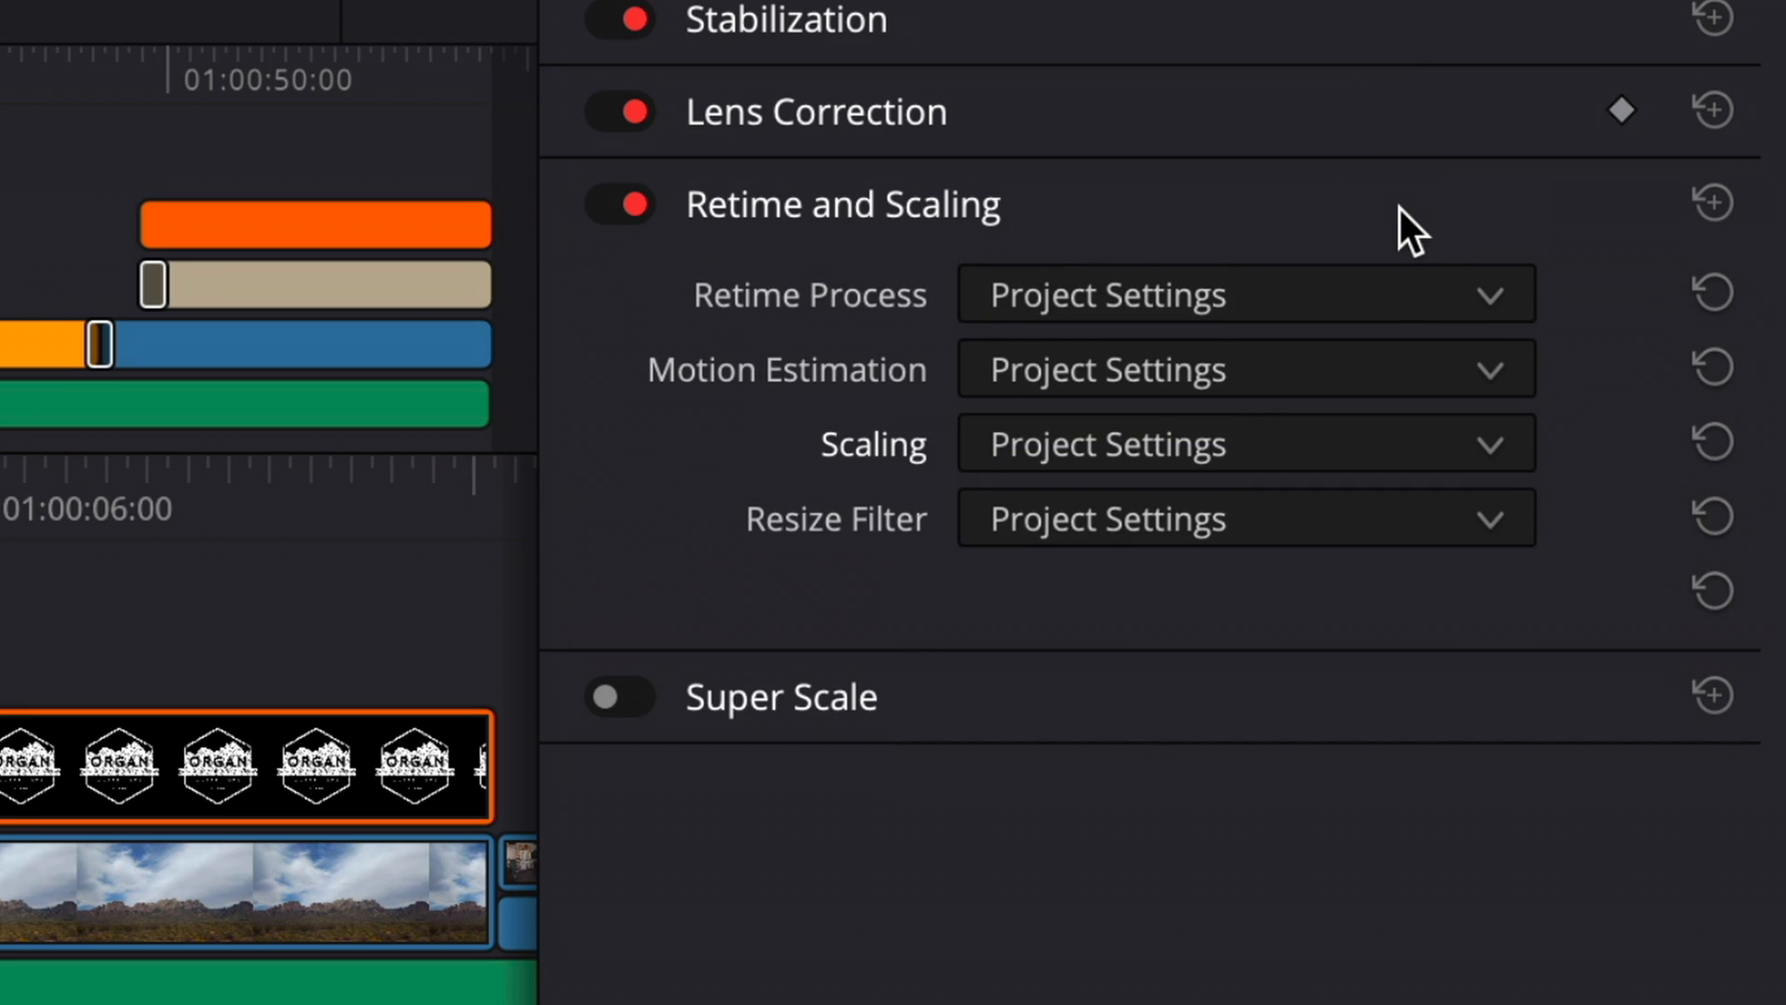
pyautogui.click(1422, 437)
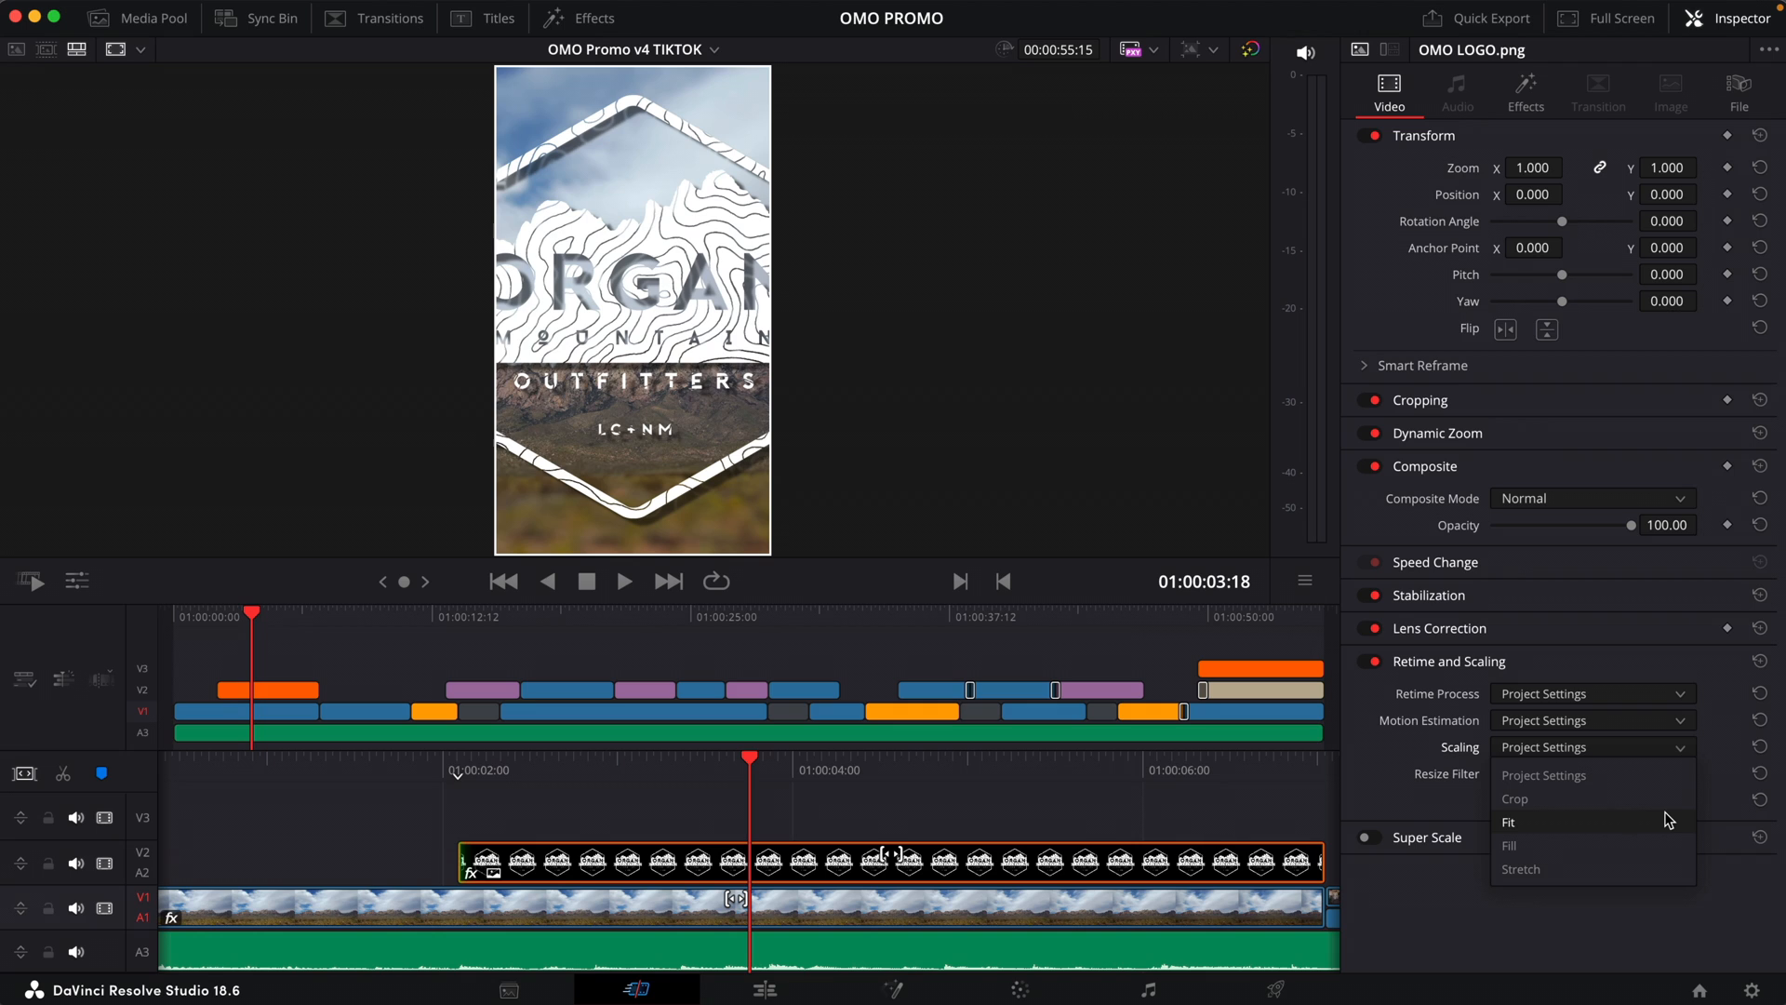
pyautogui.click(1669, 820)
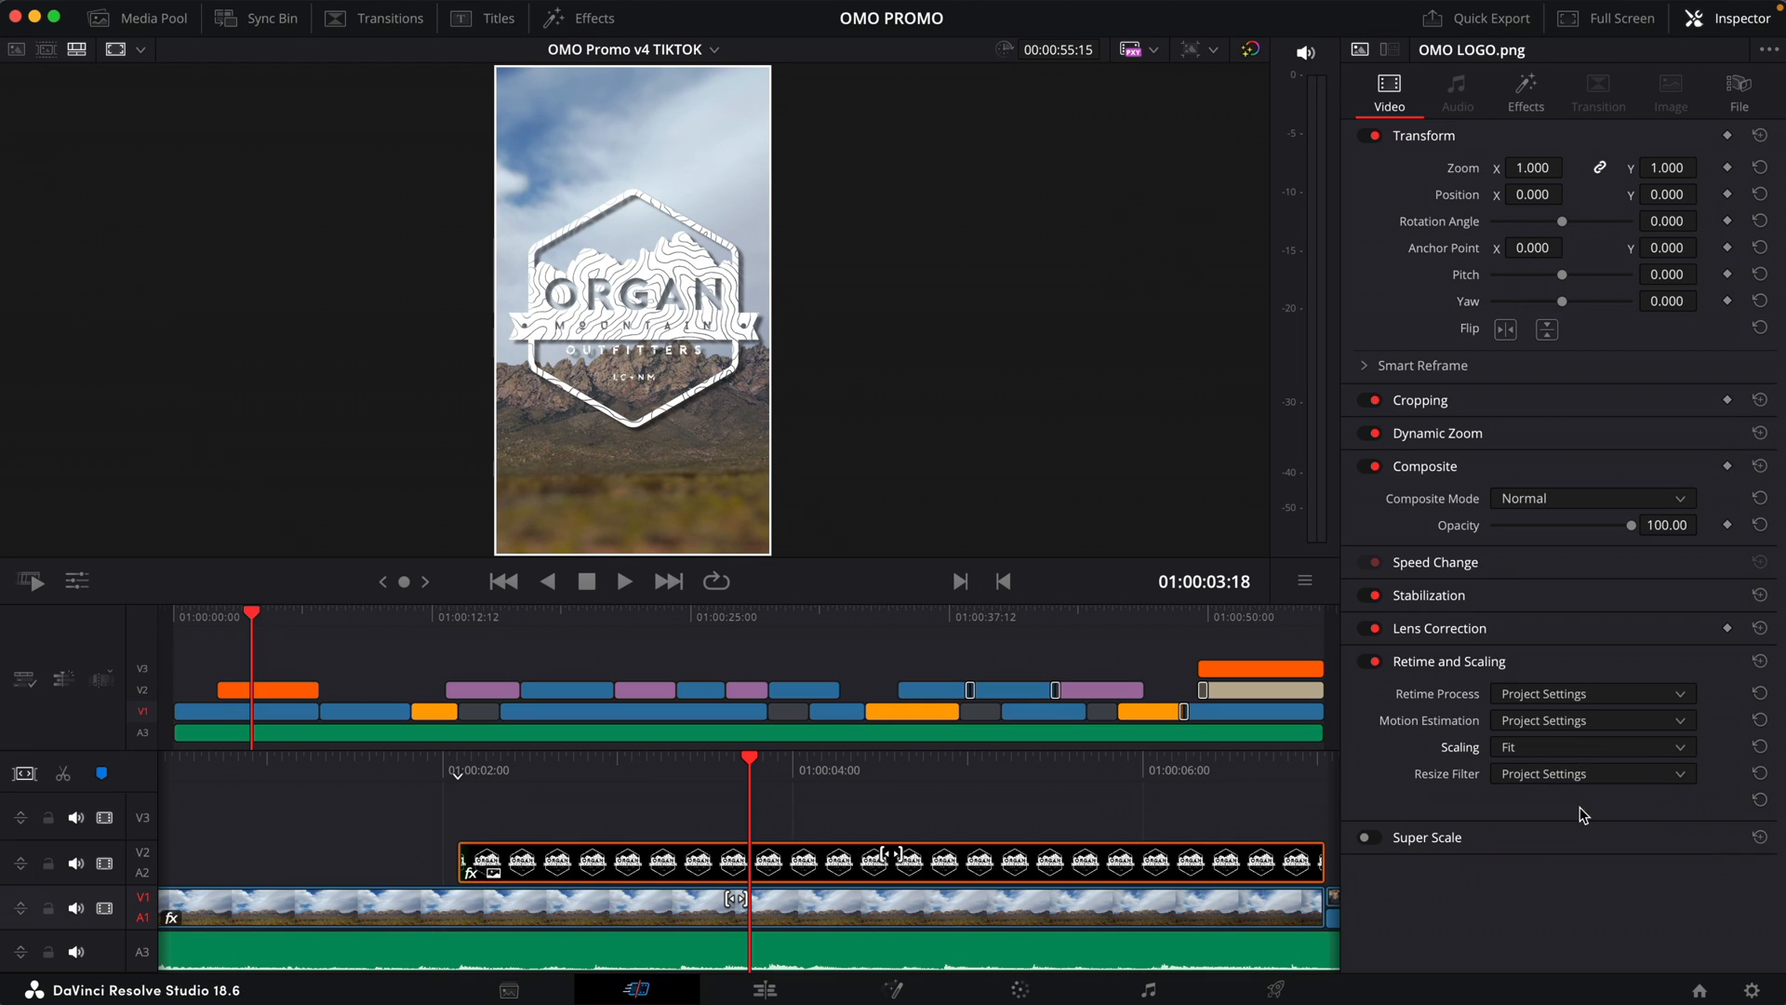
# Set the closing OMO LOGO.png clip's scaling to Fit and reset its zoom and position
pyautogui.click(1256, 619)
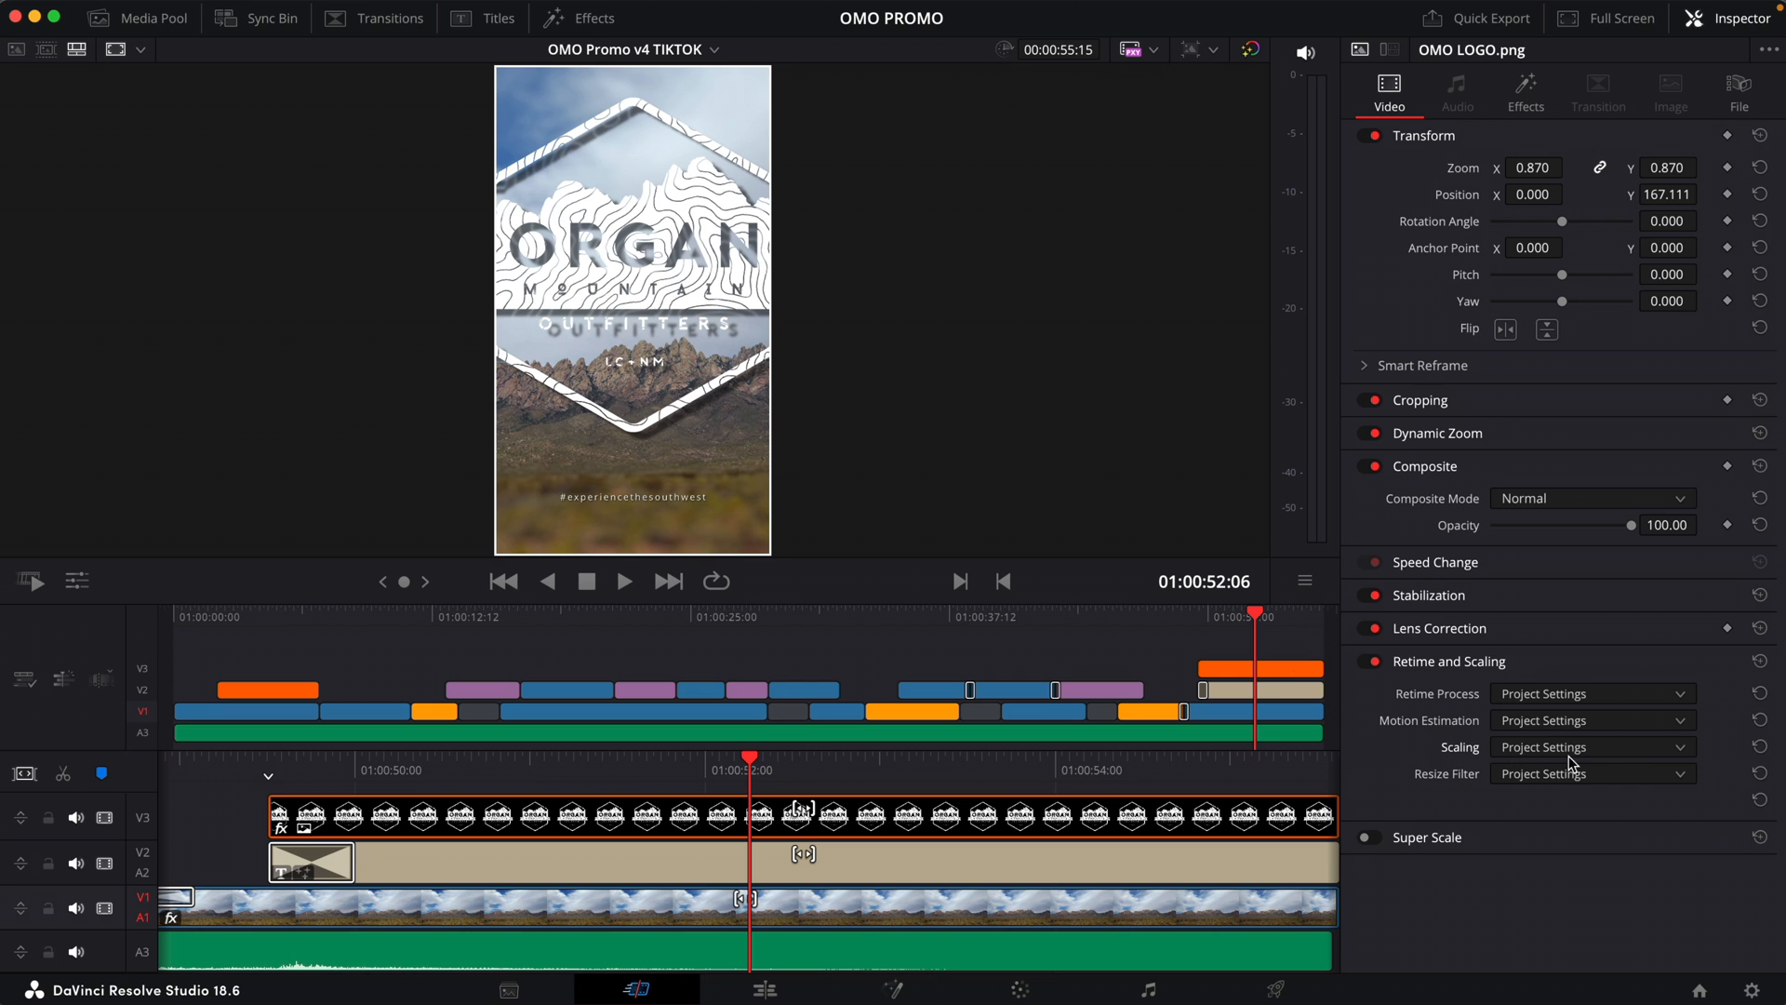
pyautogui.click(1641, 747)
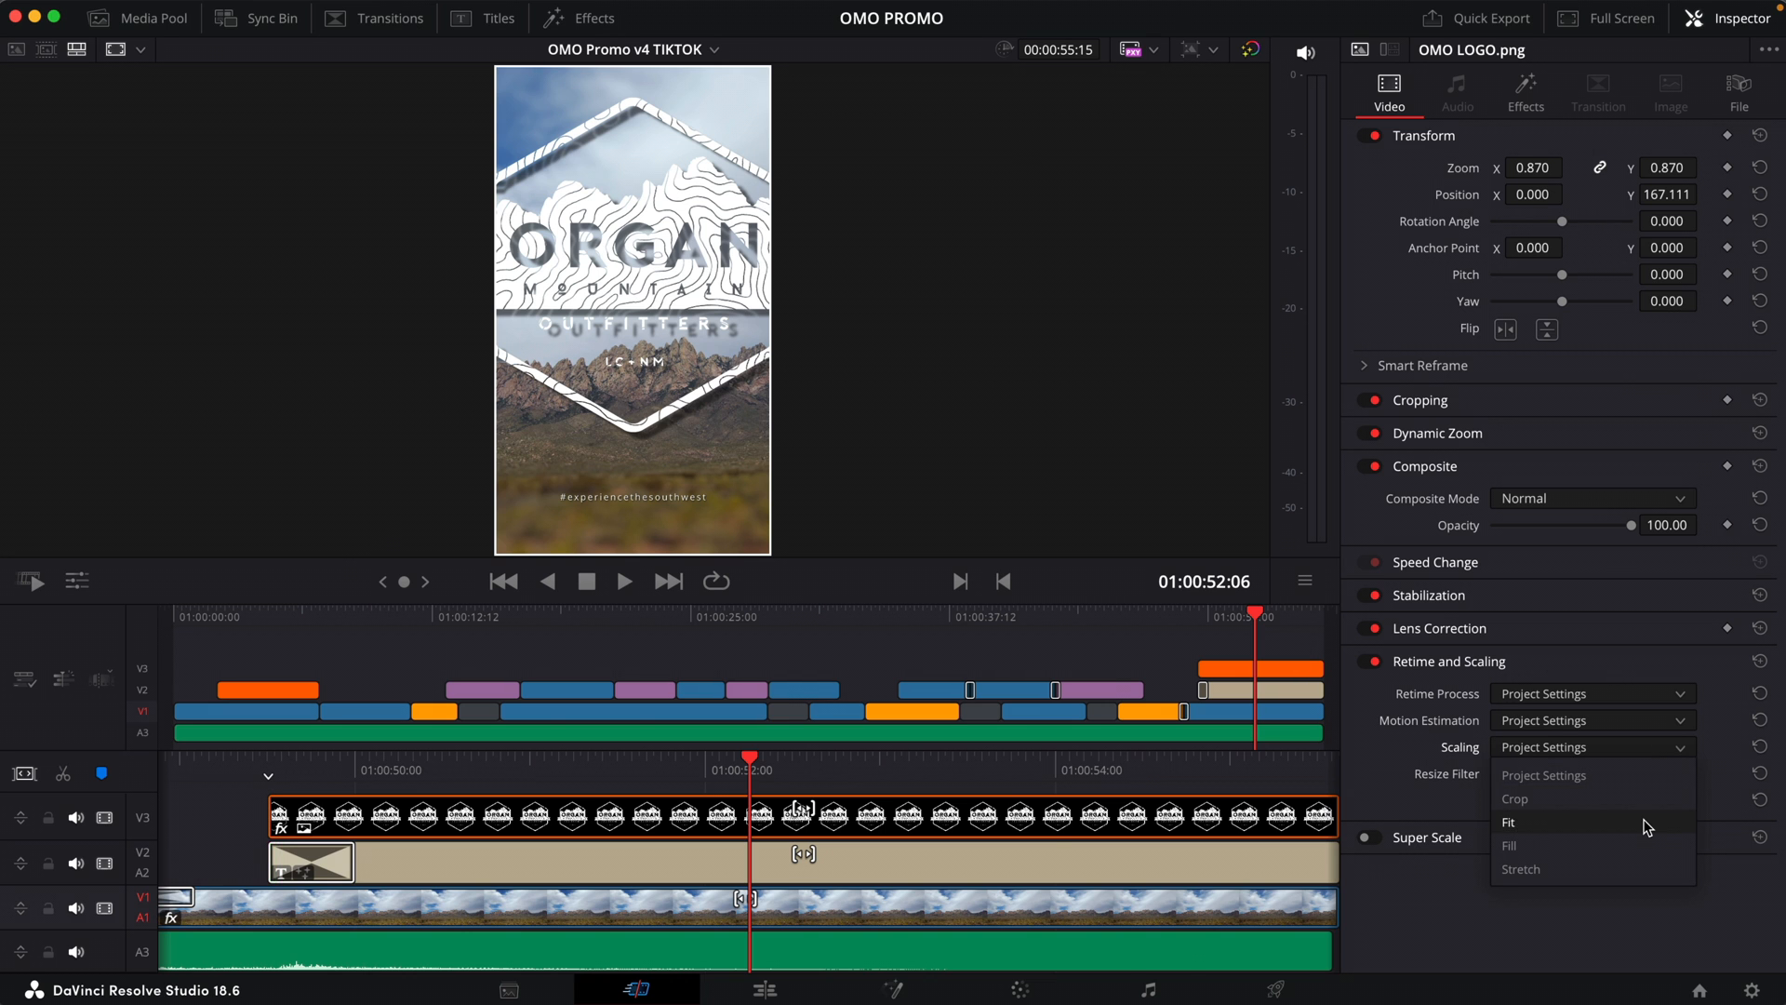
pyautogui.click(1648, 824)
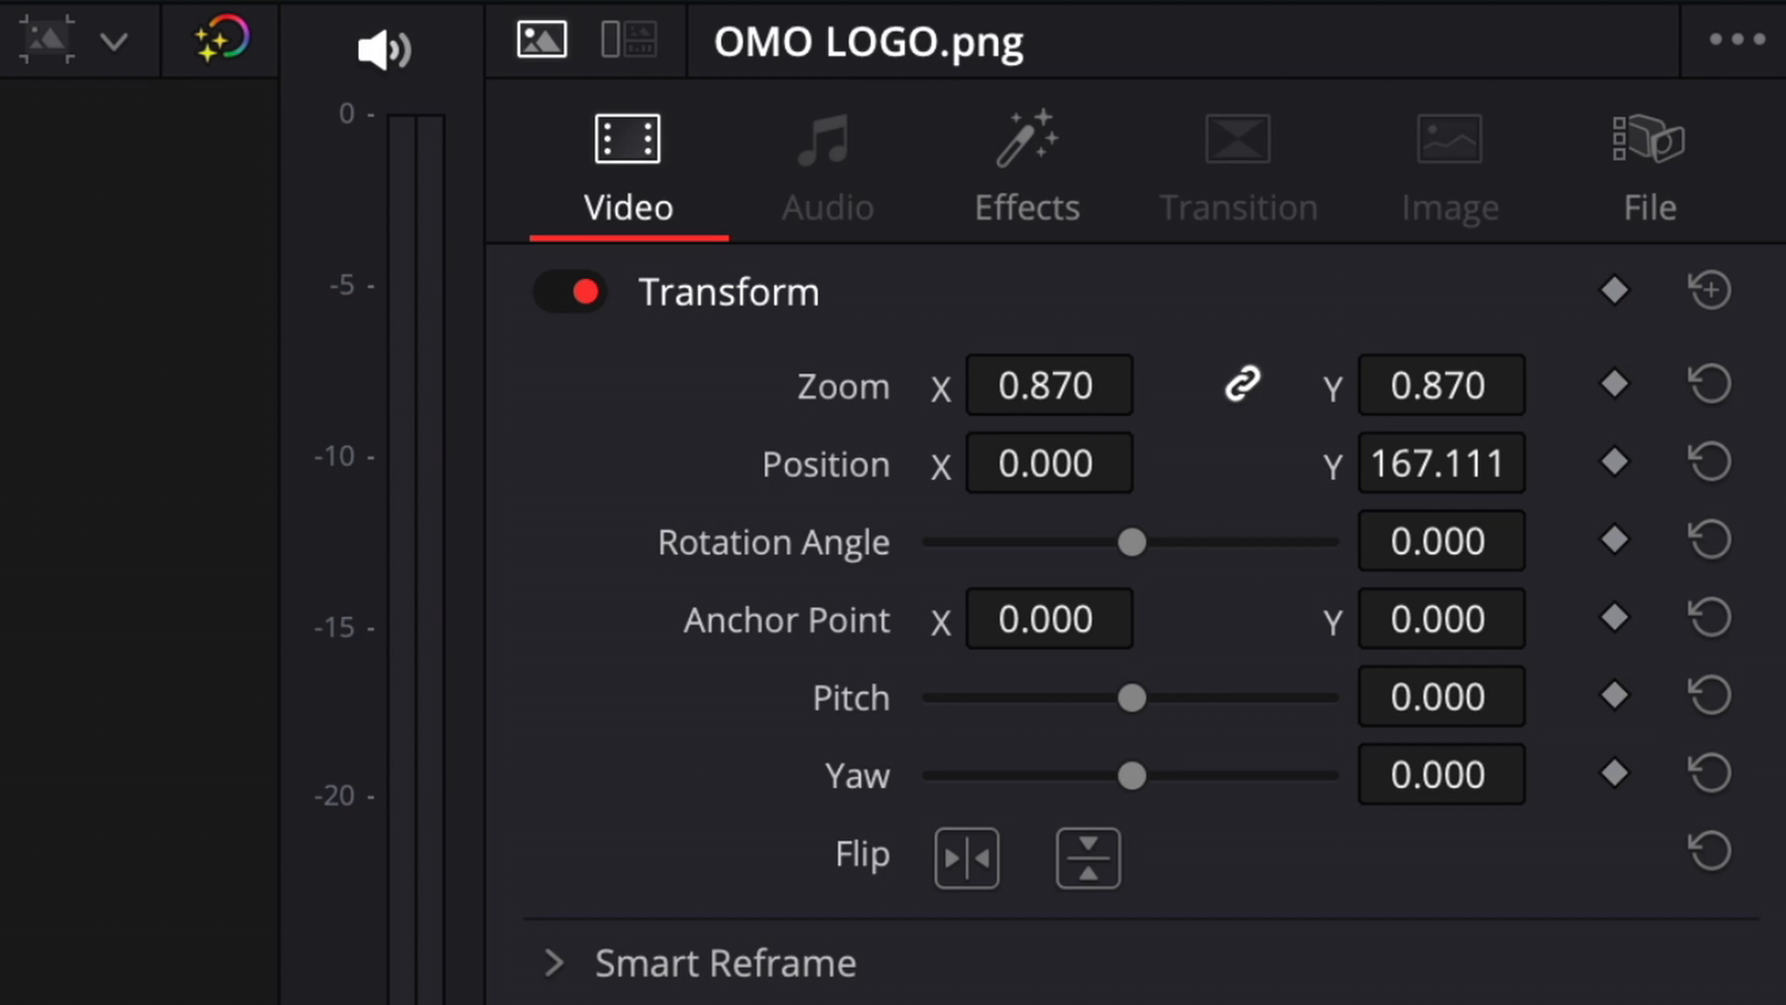
pyautogui.click(1710, 385)
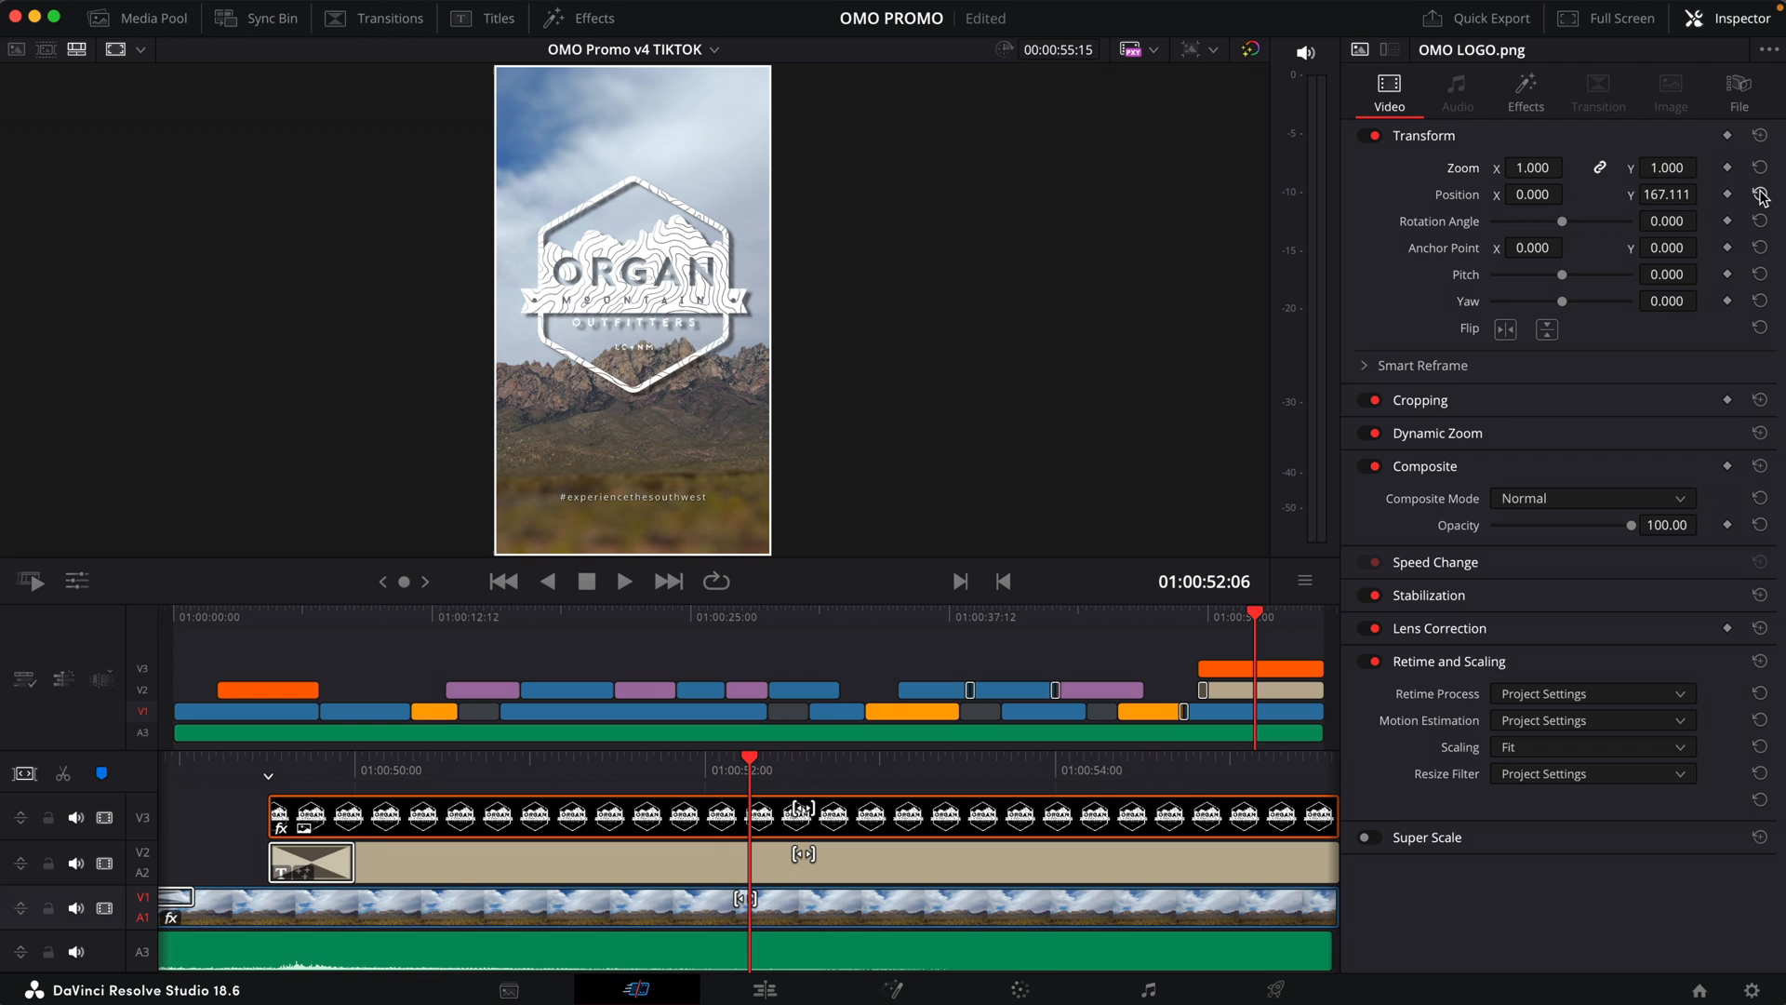
pyautogui.click(1709, 462)
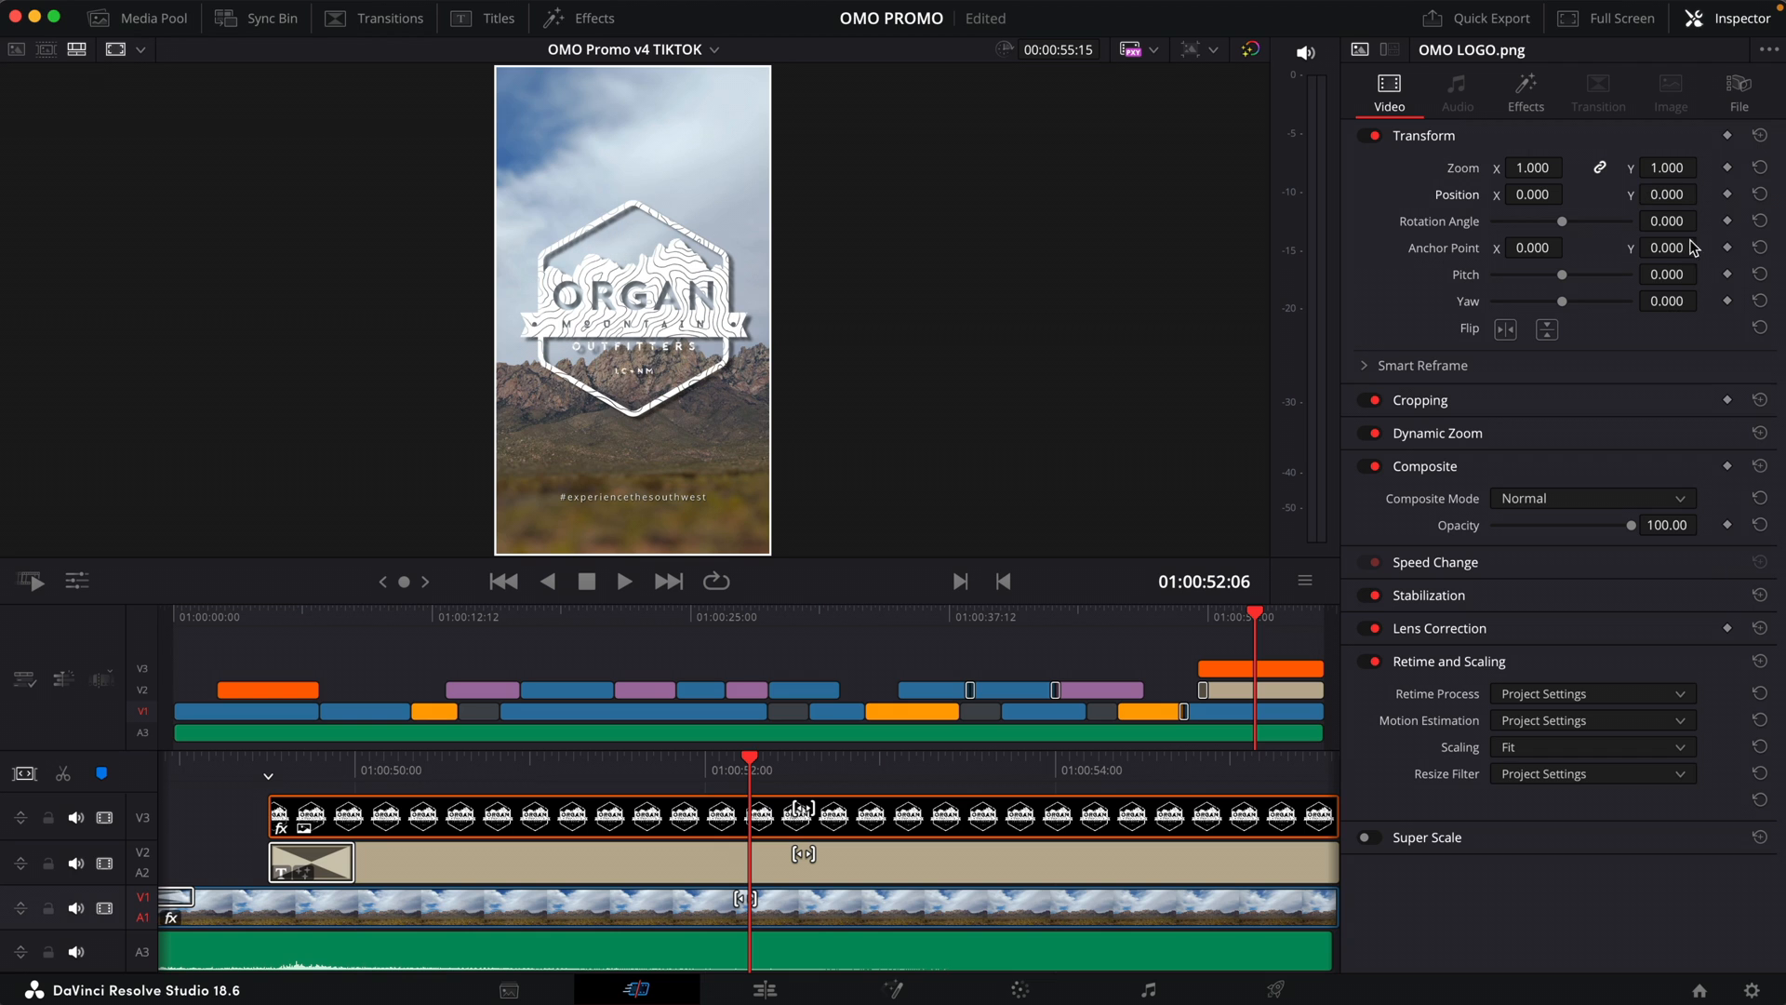
# Select both the opening and closing logo clips and set their Position Y to 709
pyautogui.click(287, 694)
pyautogui.keyDown('super'); pyautogui.click(1247, 670); pyautogui.keyUp('super')
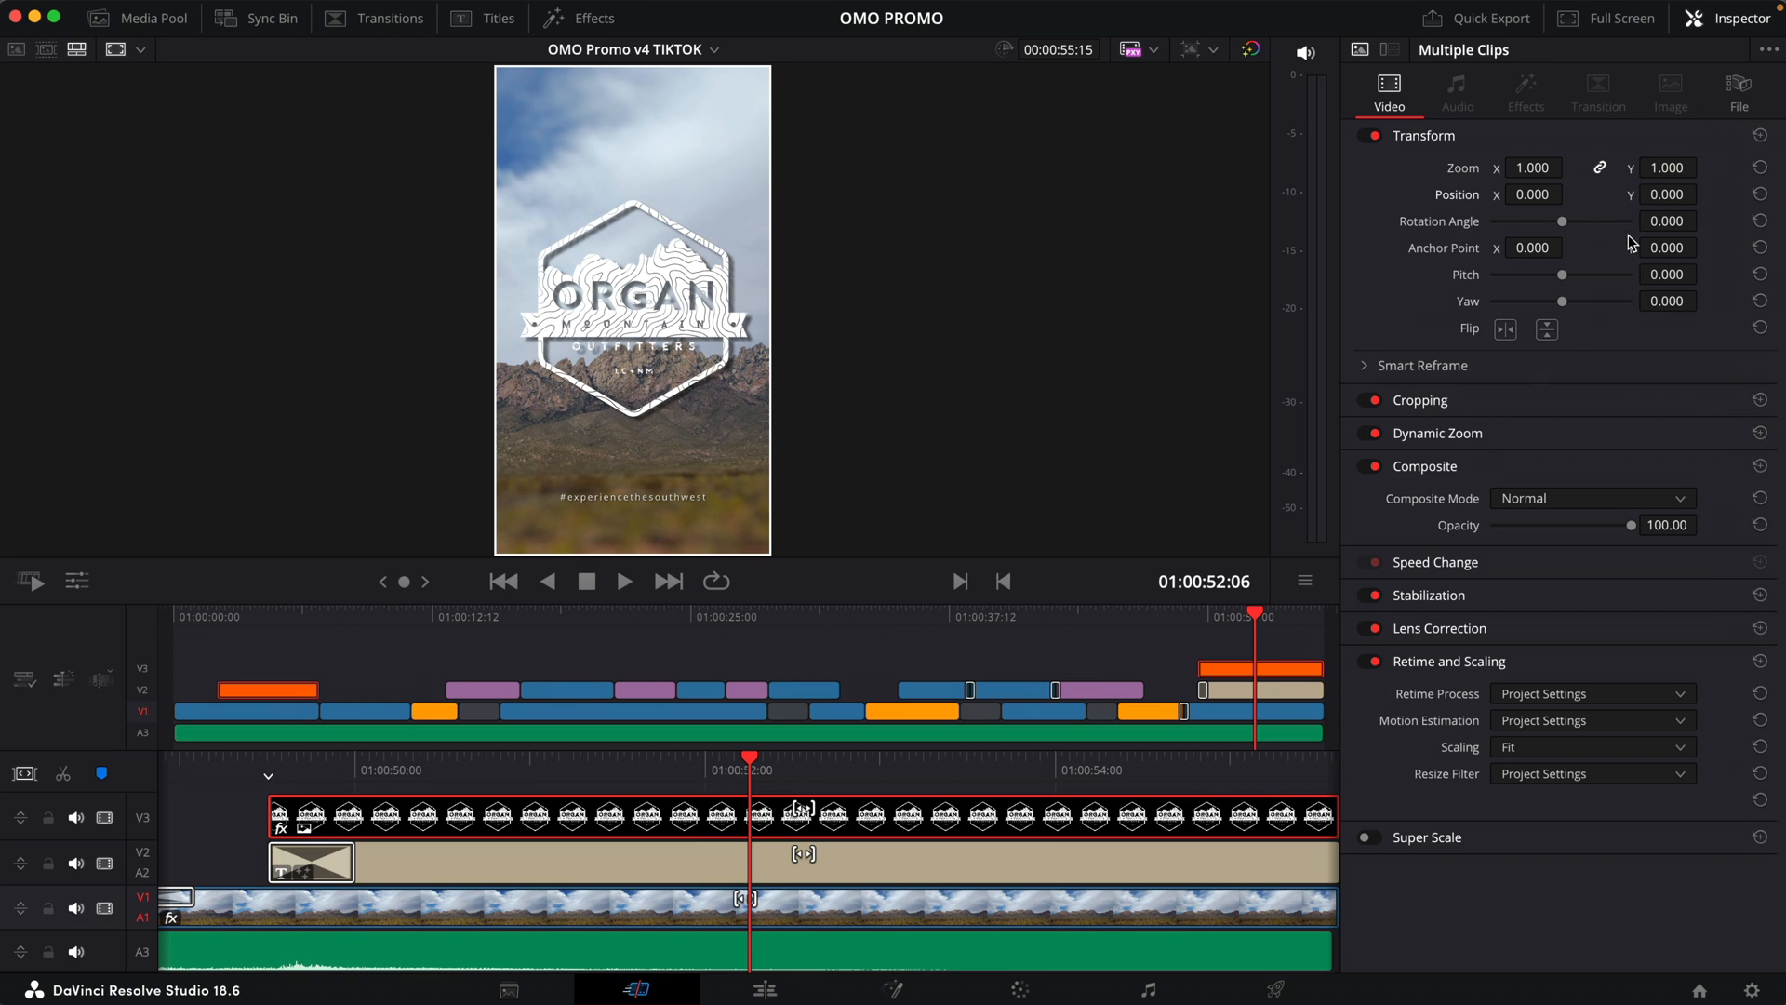
pyautogui.moveTo(1666, 194); pyautogui.dragTo(1784, 195)
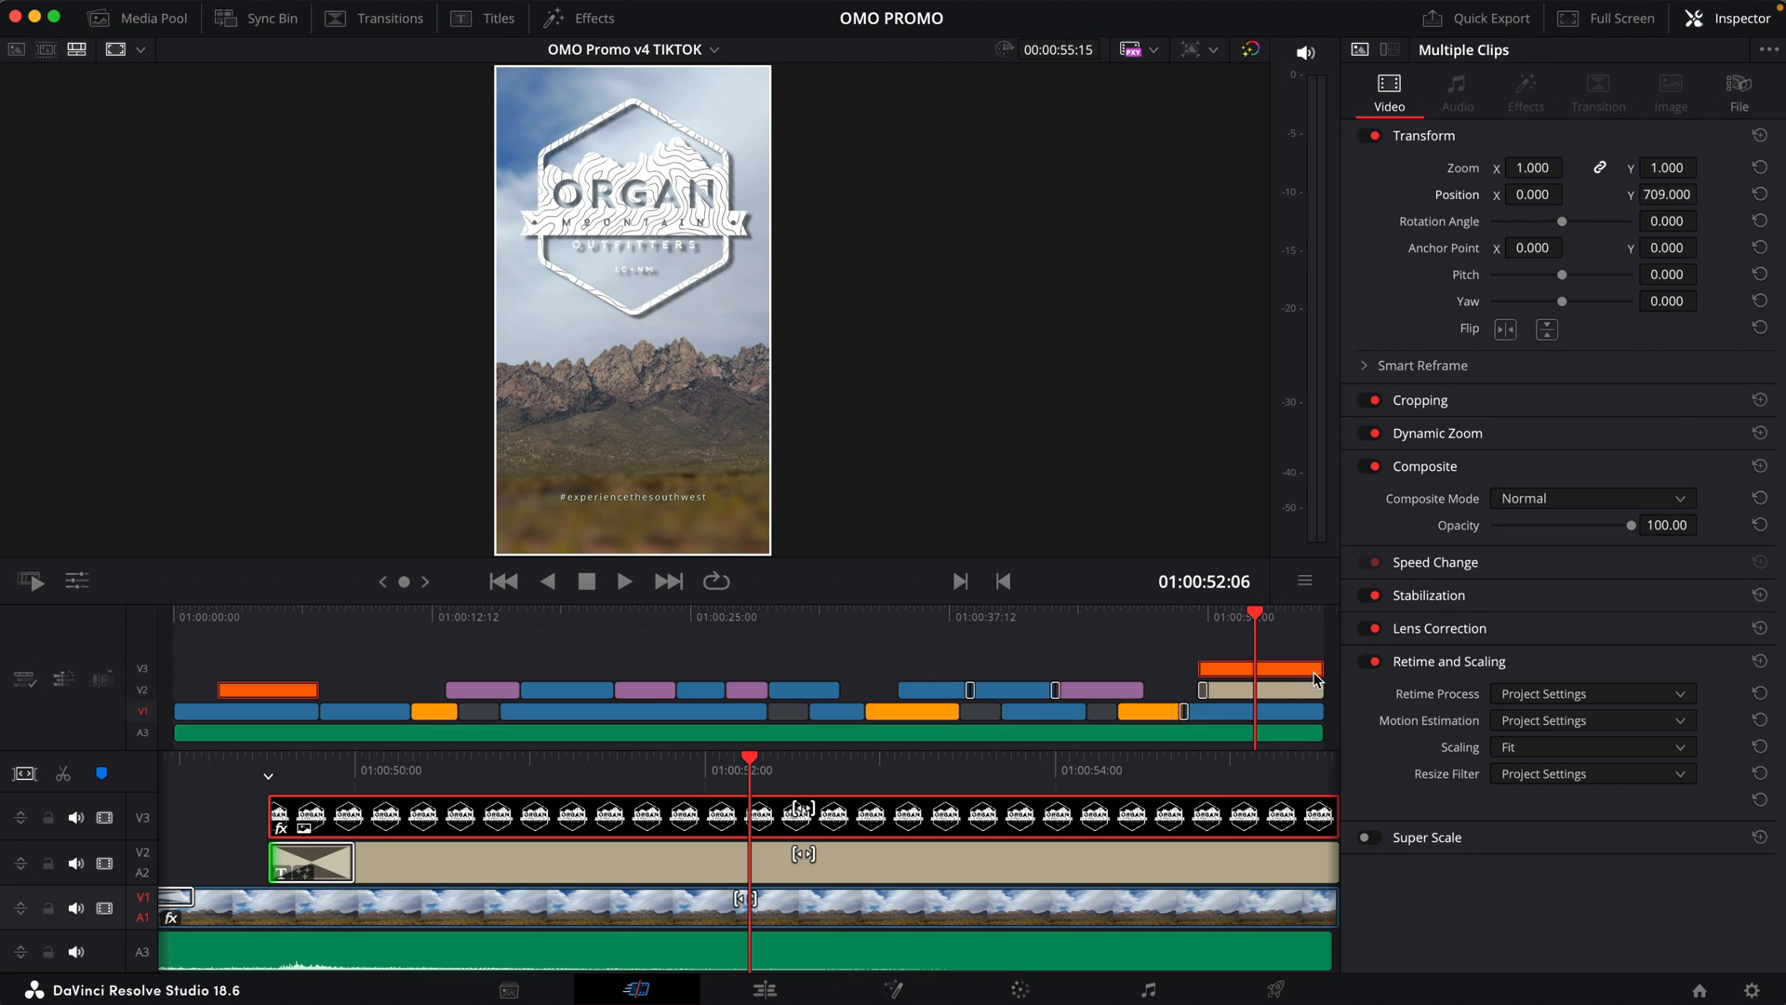
# Set the size of the #experiencethesouthwest title to 0.0821 and check its animation over the closing shot
pyautogui.click(1282, 687)
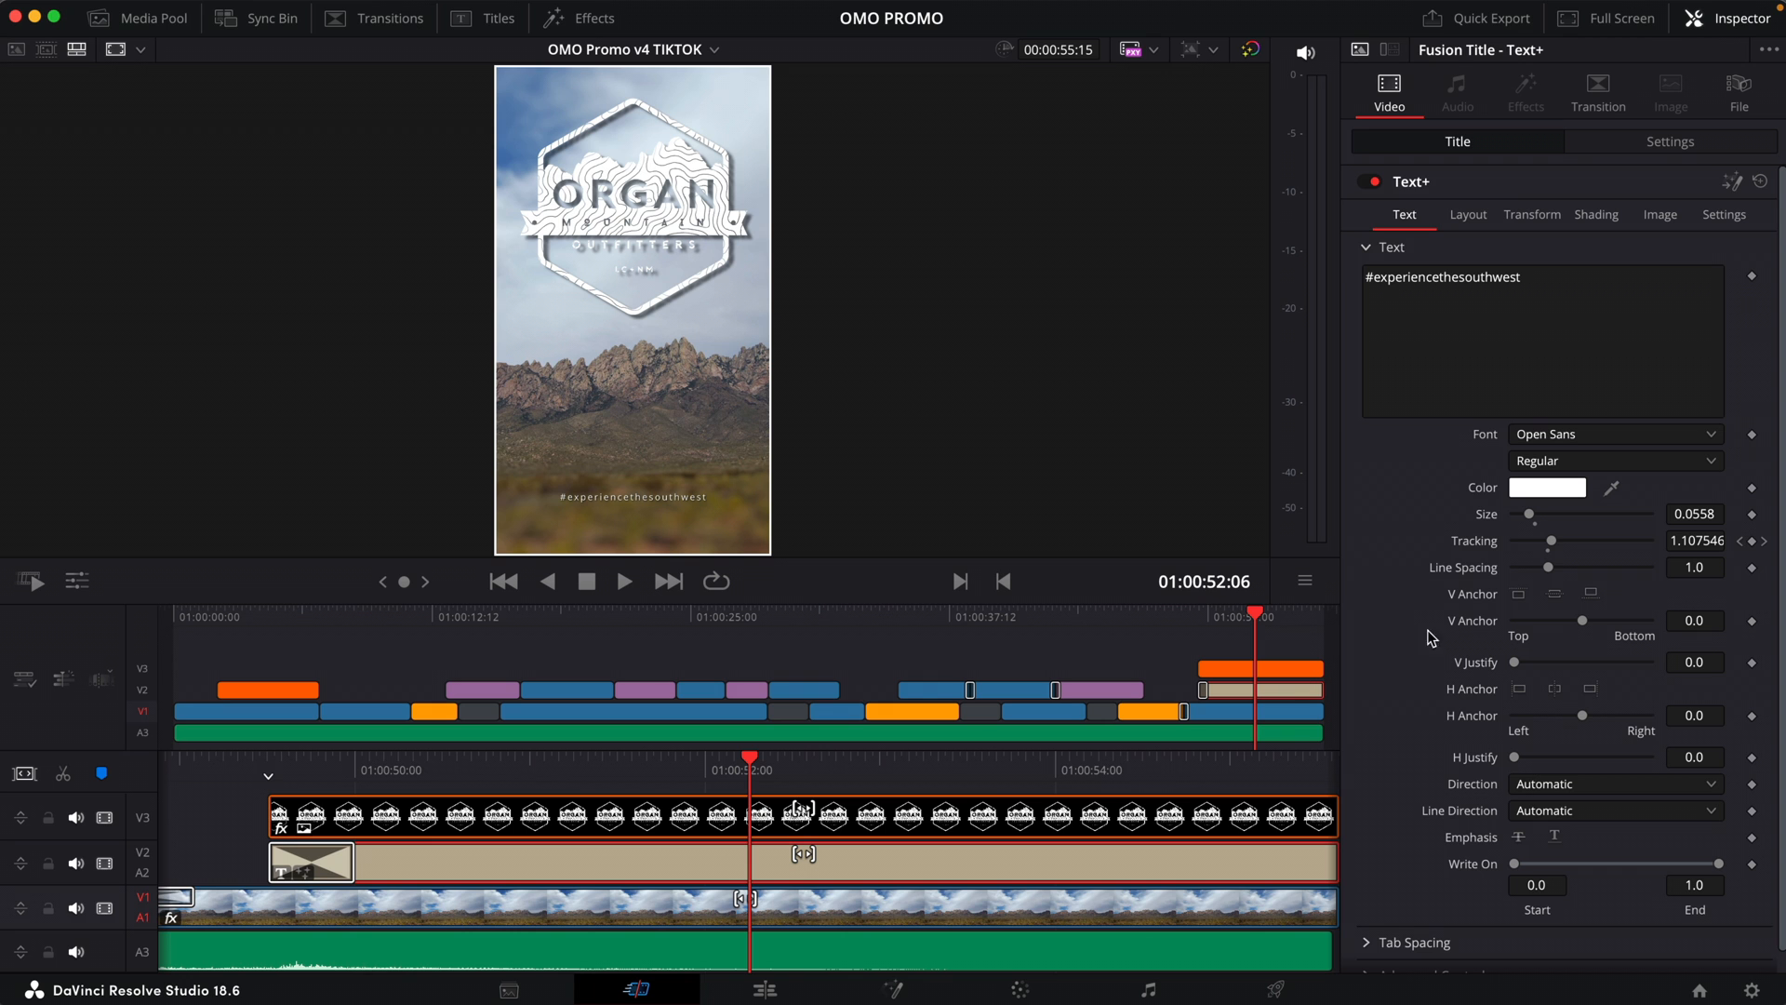
pyautogui.moveTo(1530, 517); pyautogui.dragTo(1537, 518)
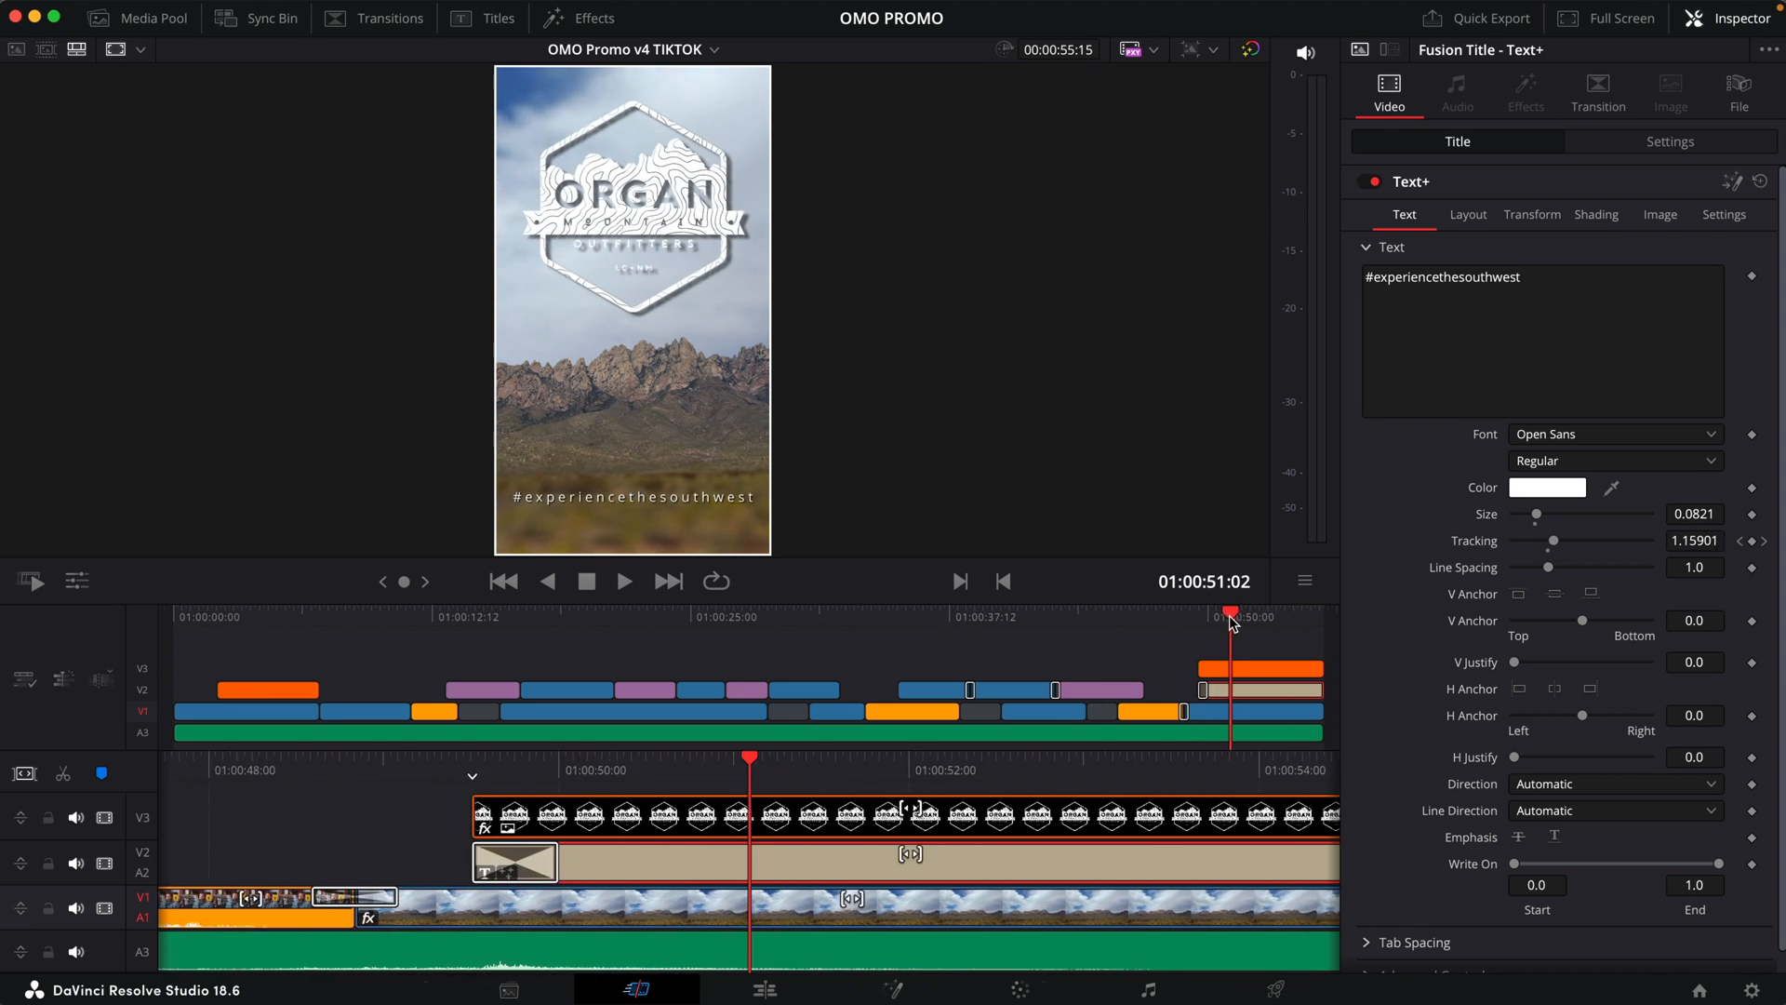
pyautogui.moveTo(1231, 621); pyautogui.dragTo(1274, 621)
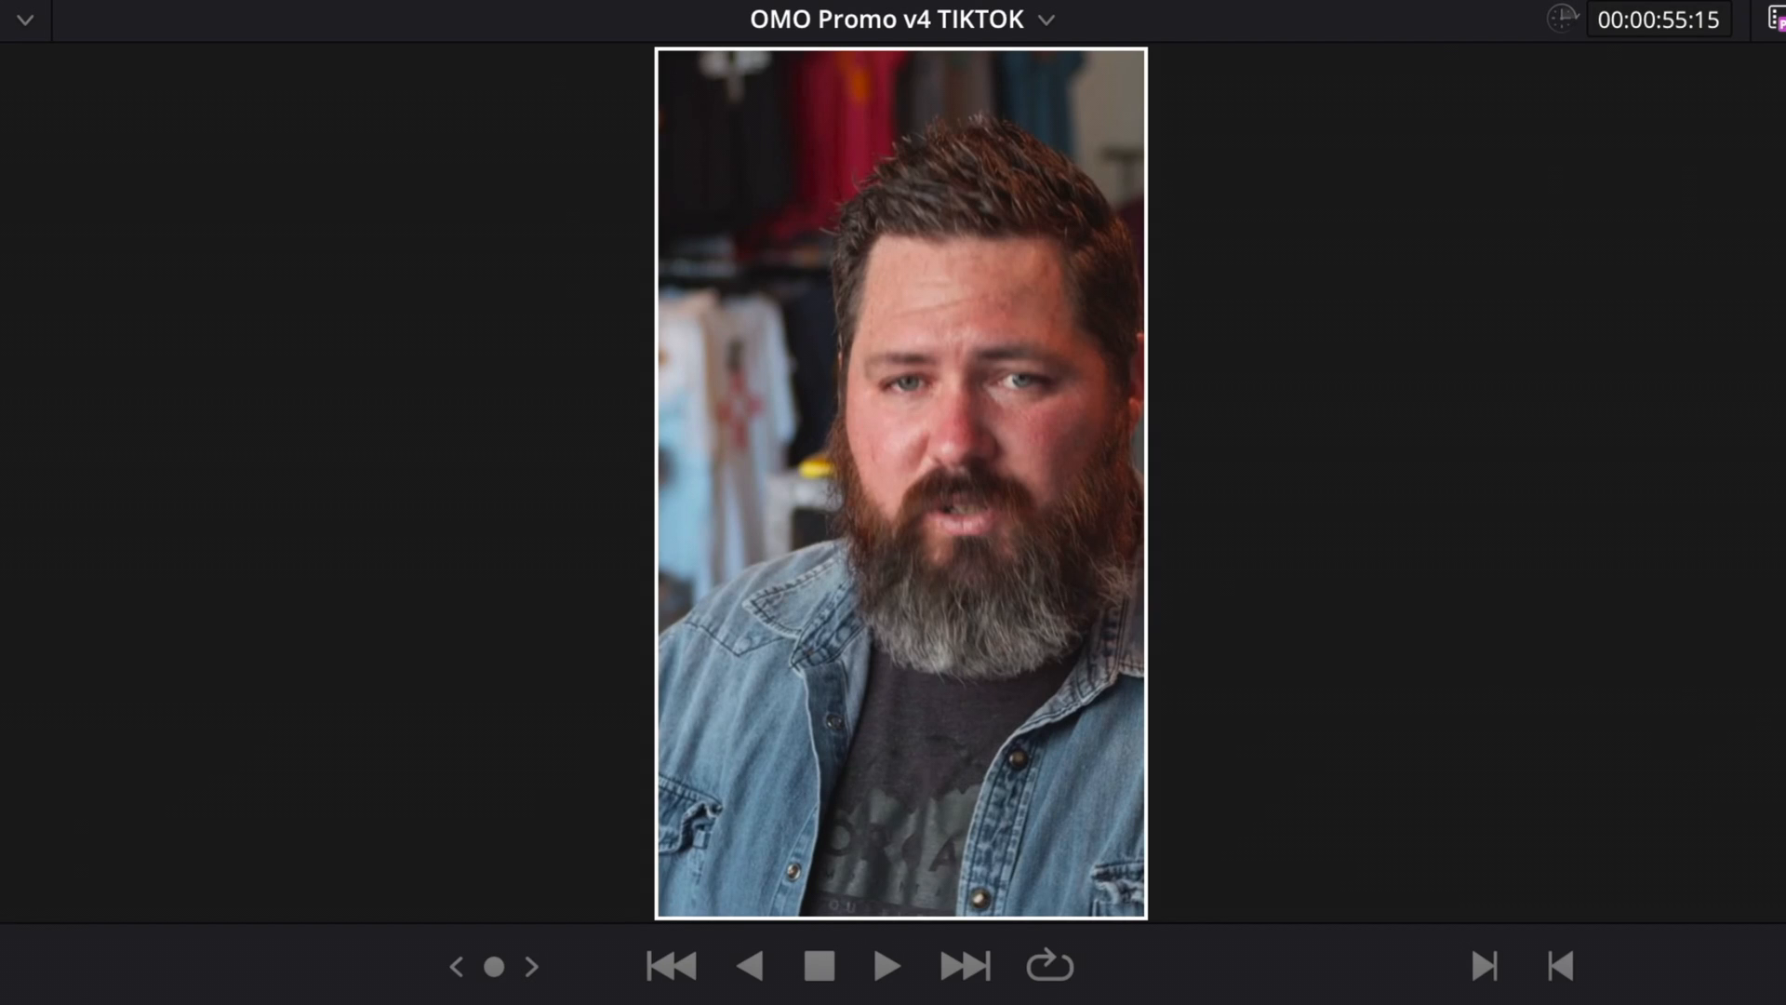
# Show the viewer's transform tools and set Position X of the interview clip B 0008.mov at 01:00:47:13 to -49
pyautogui.press('Escape')
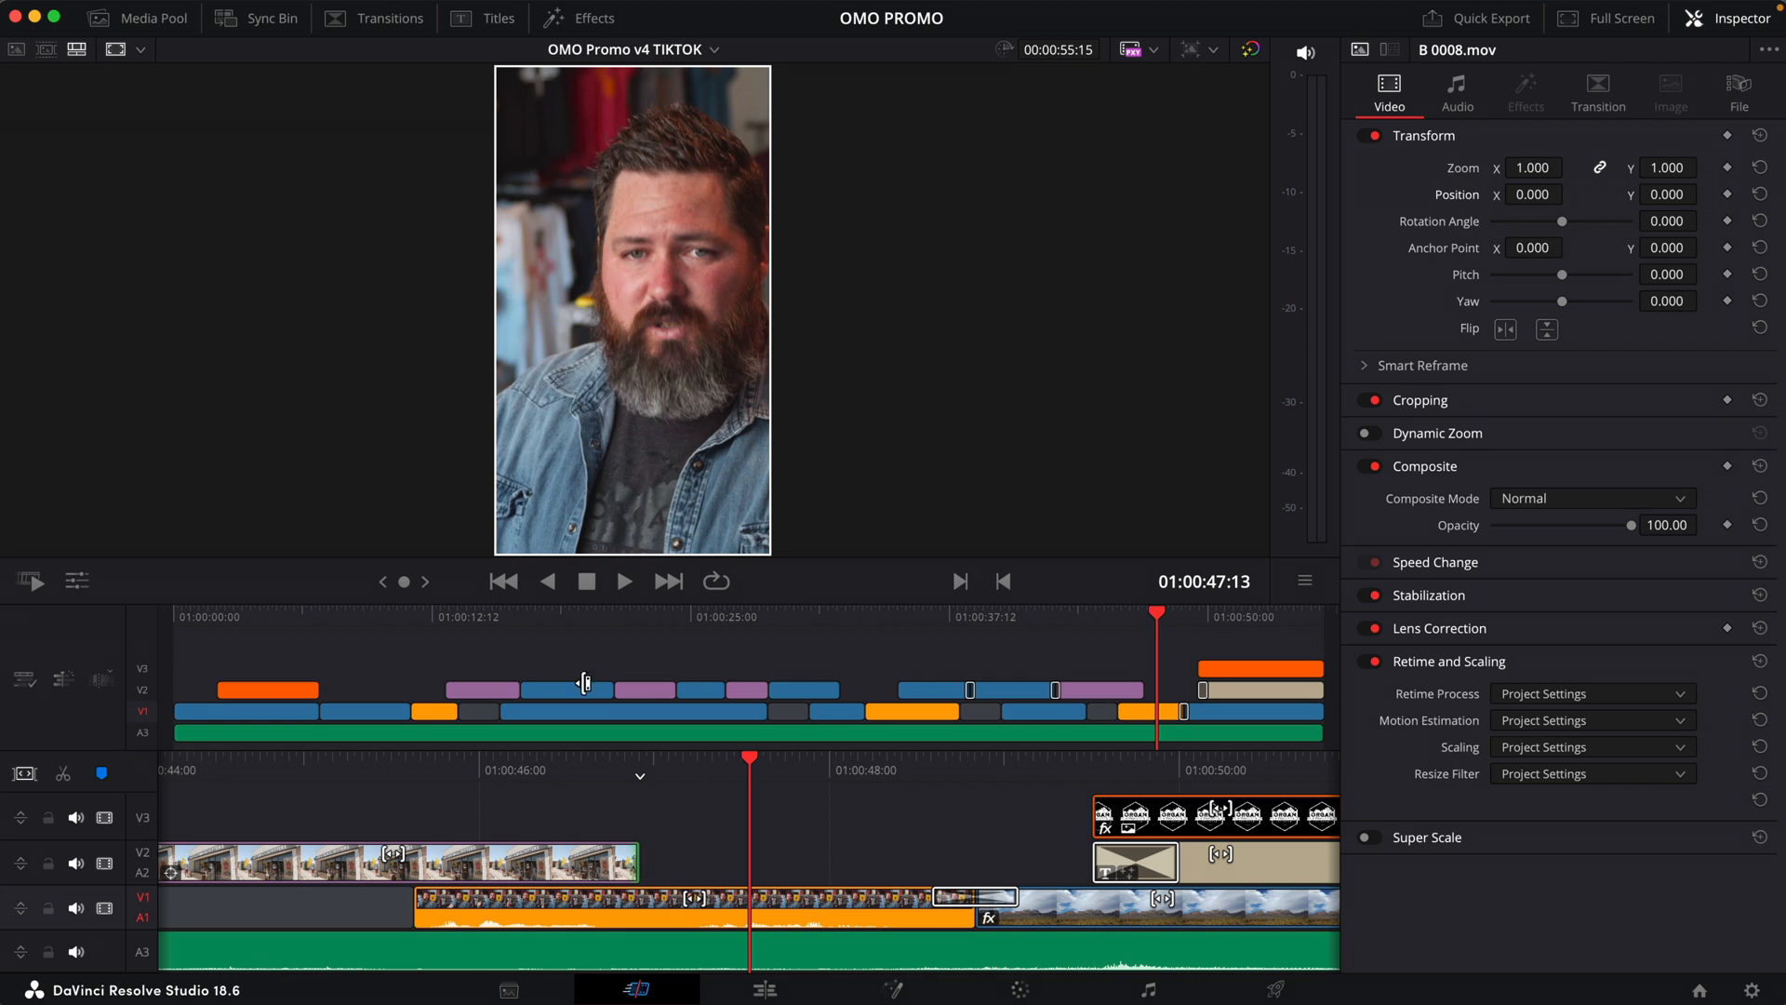
pyautogui.click(77, 581)
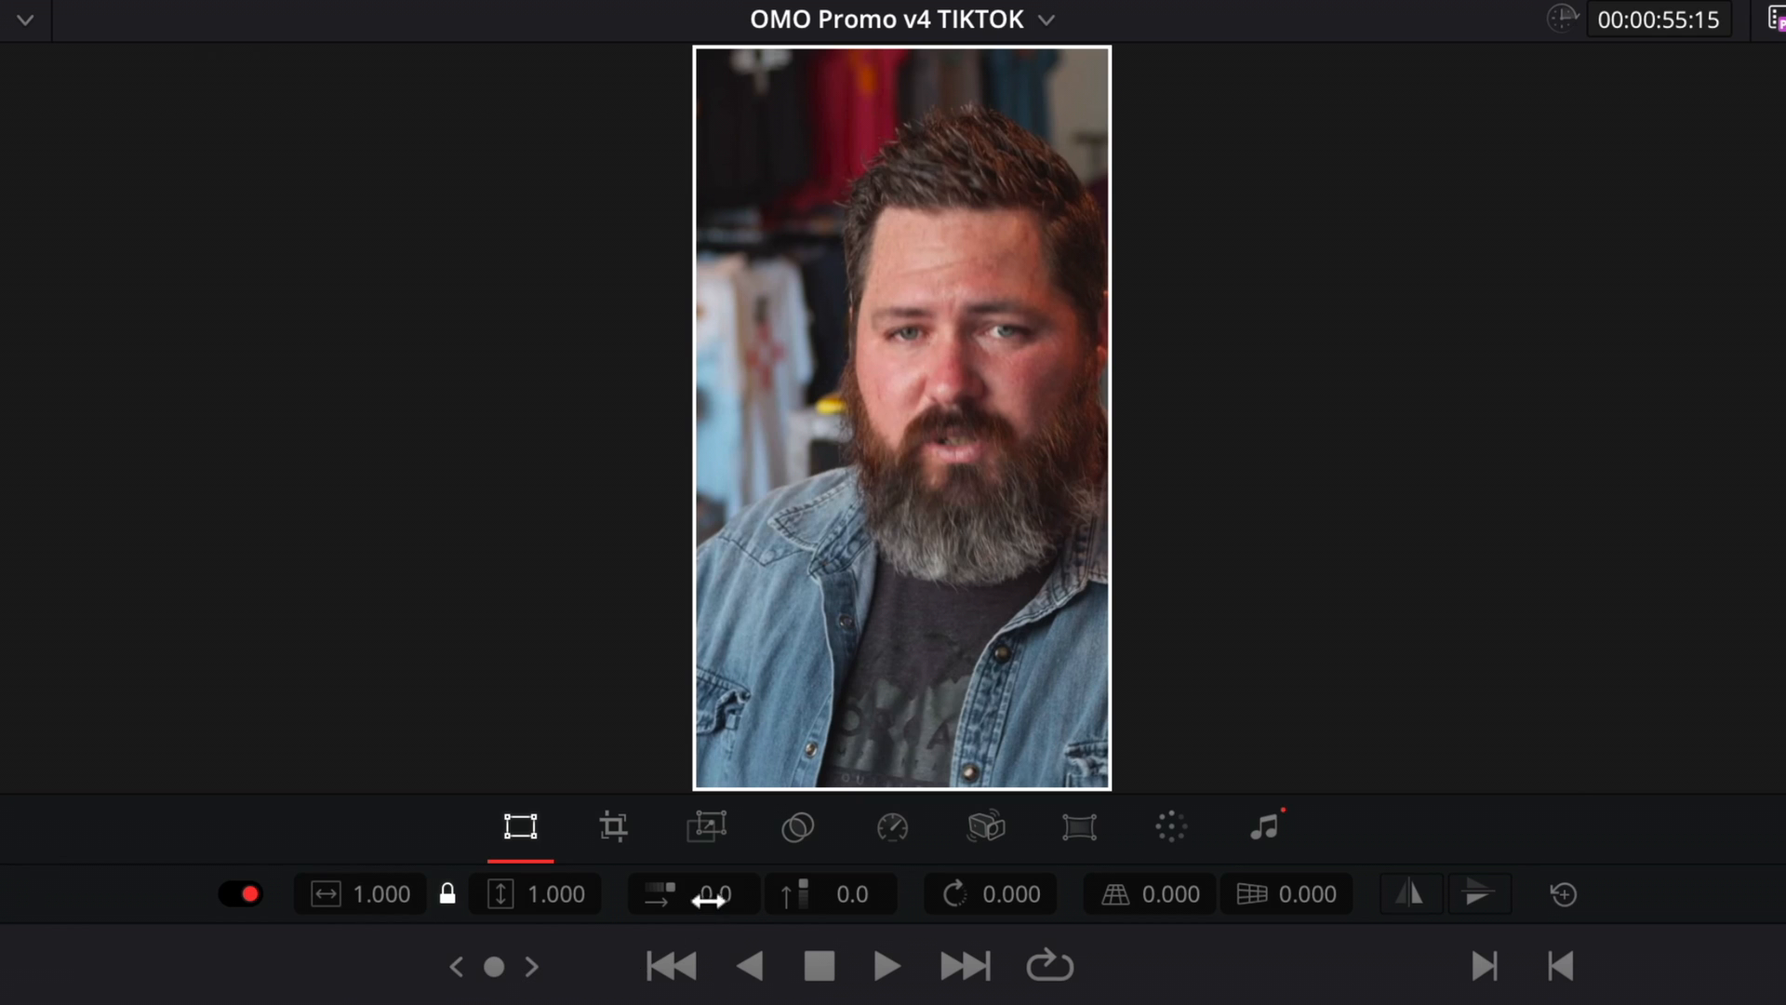
pyautogui.moveTo(717, 893); pyautogui.dragTo(667, 893)
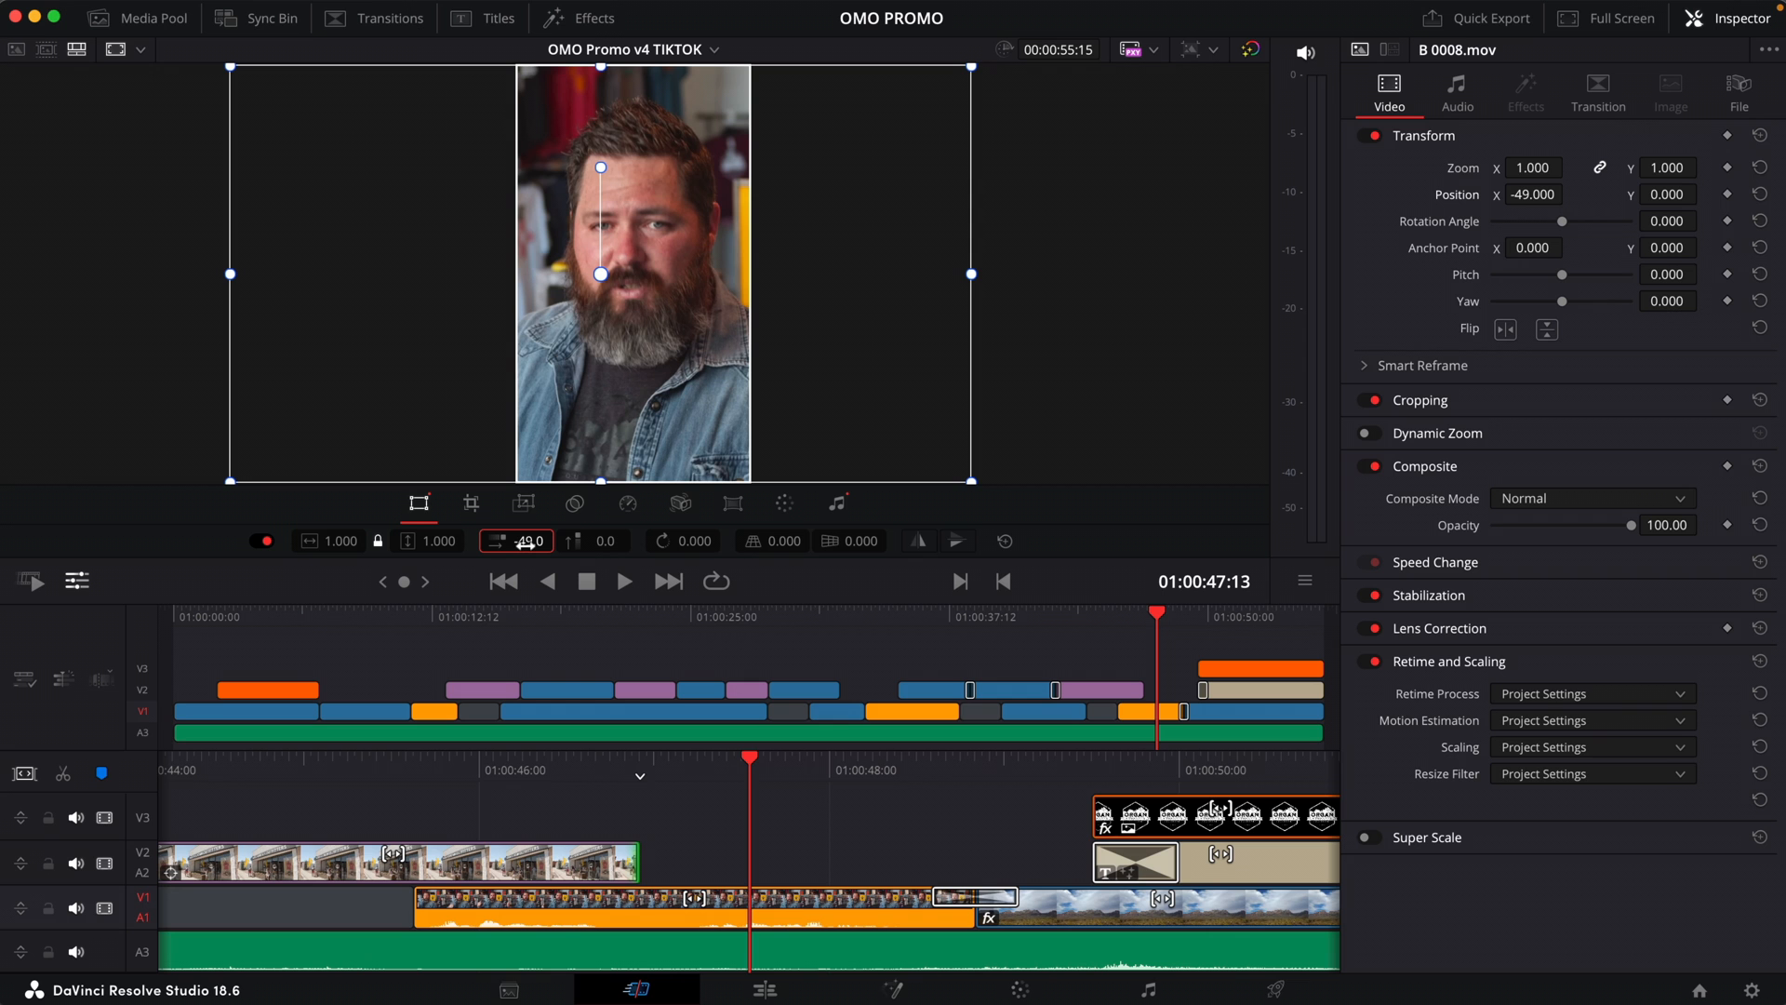
# Select the two orange close-up interview clips near 12 and 34 seconds and set their Position X to -73
pyautogui.click(424, 622)
pyautogui.moveTo(422, 625); pyautogui.dragTo(429, 621)
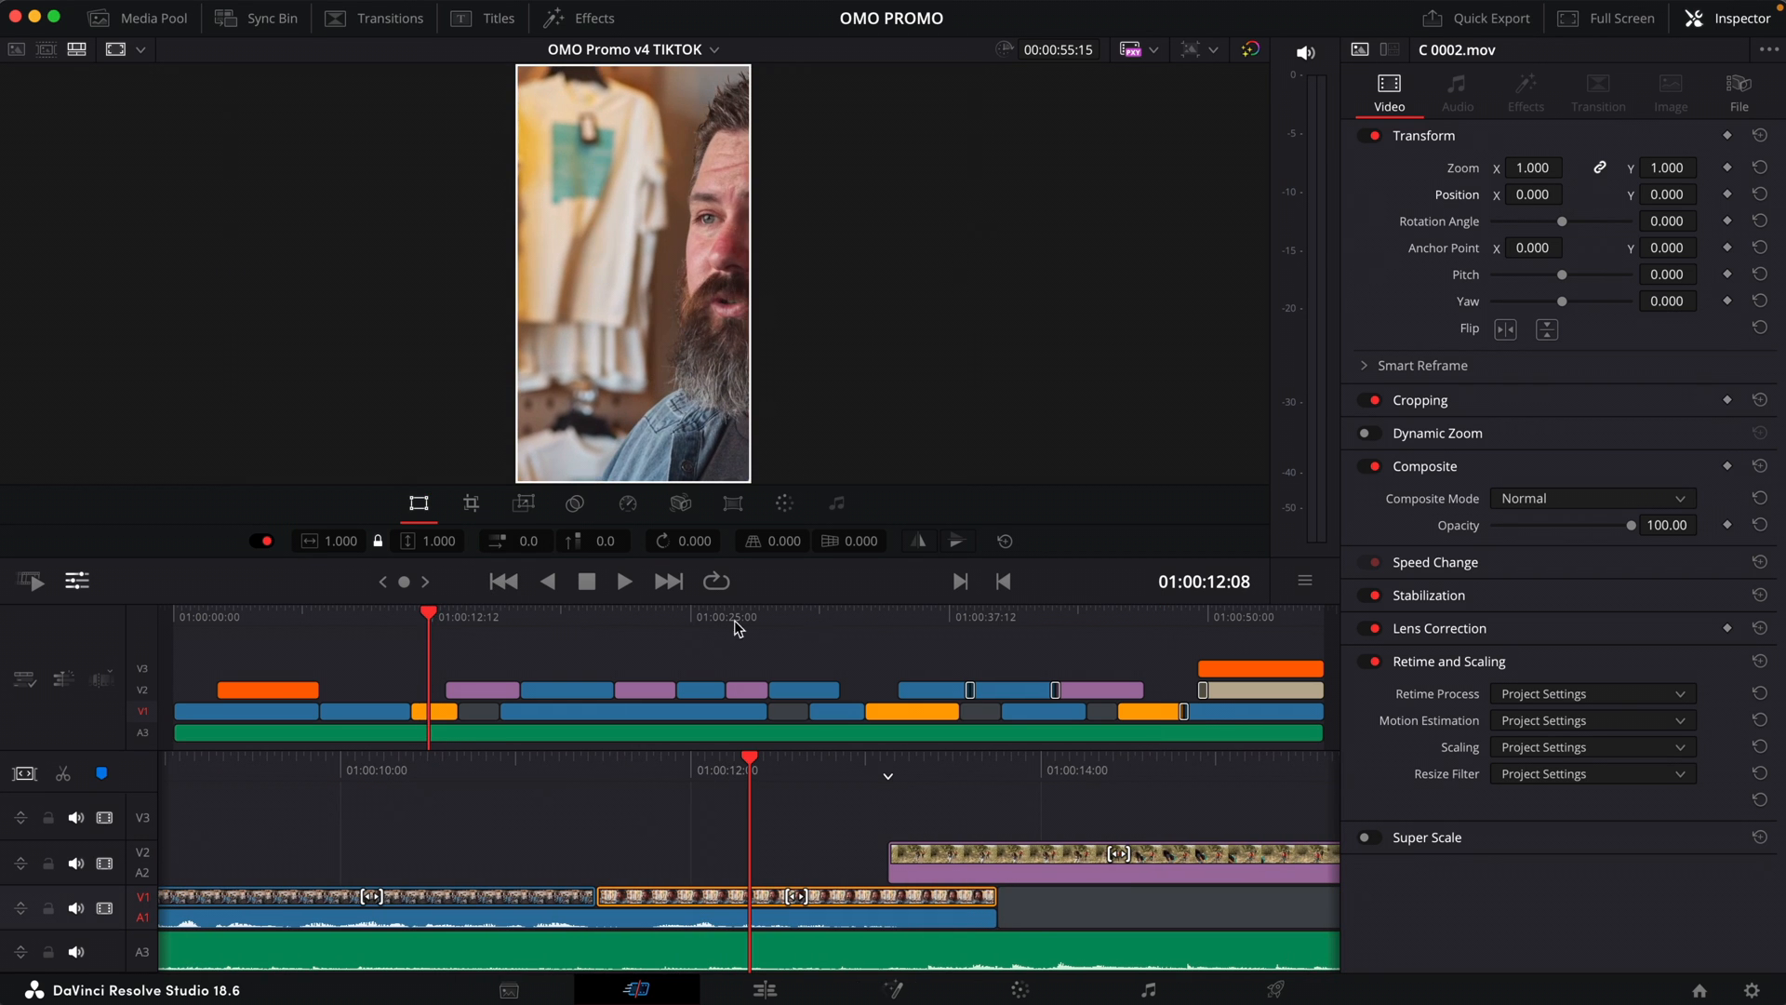
pyautogui.click(873, 621)
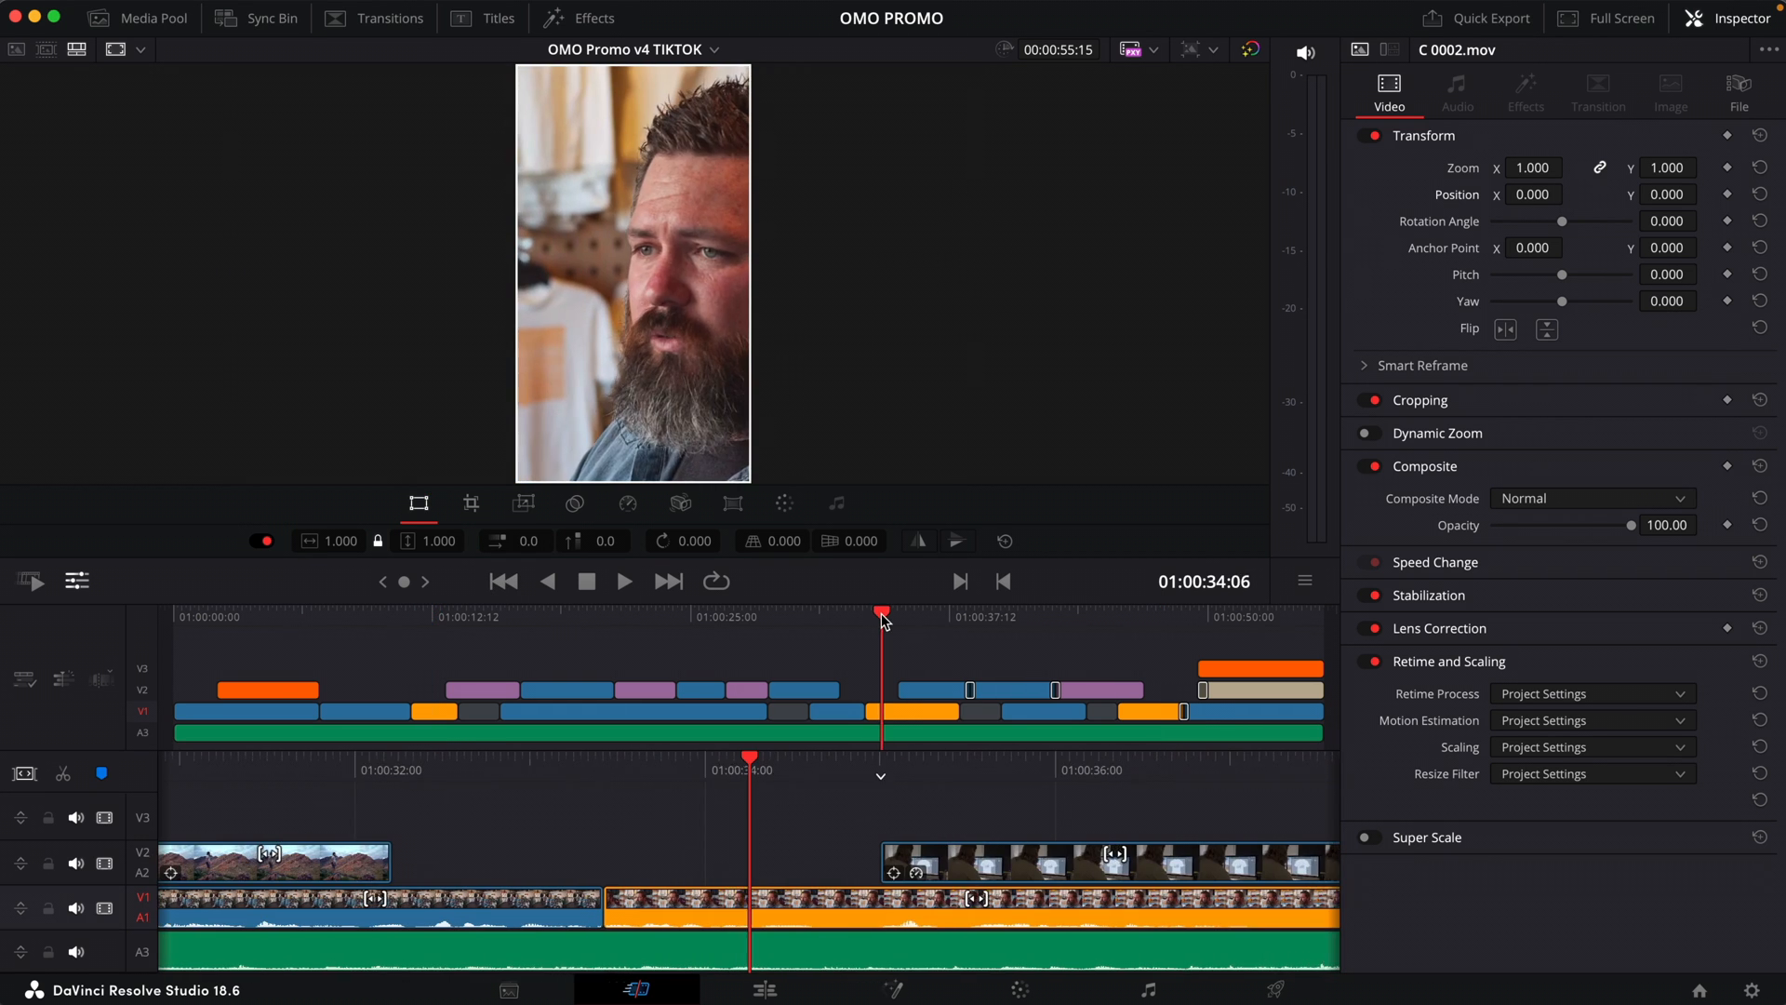
pyautogui.click(896, 717)
pyautogui.keyDown('super'); pyautogui.click(434, 713); pyautogui.keyUp('super')
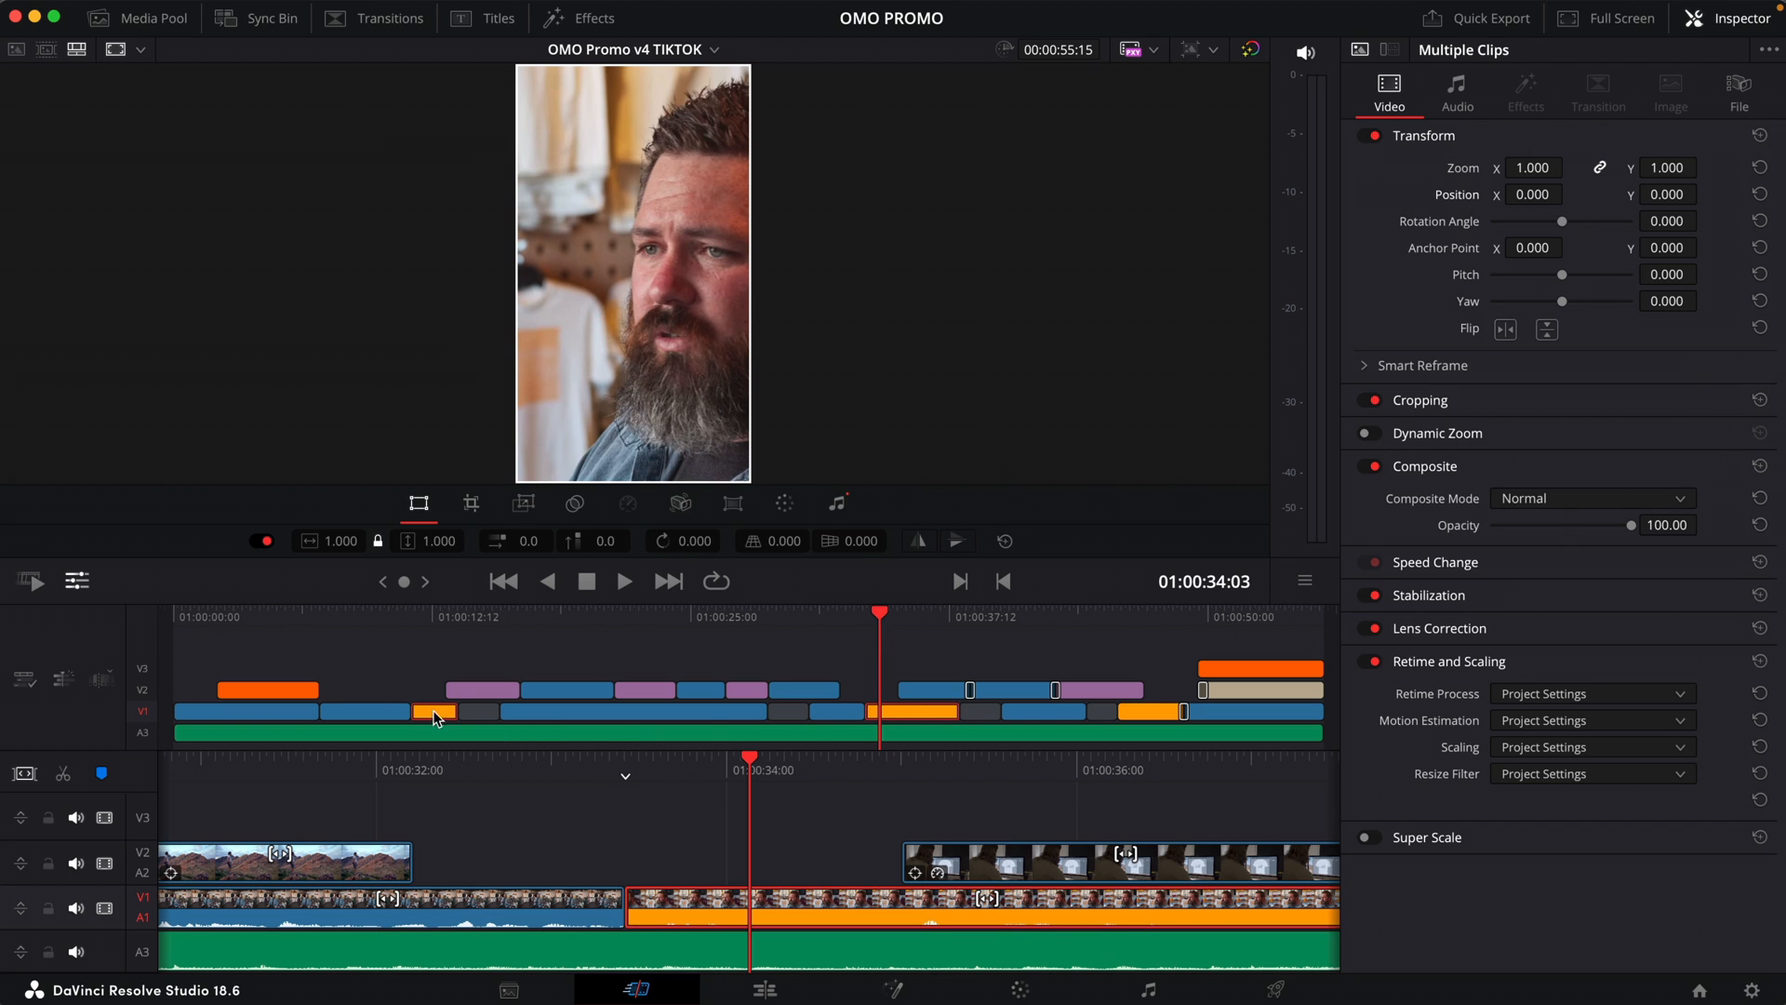
pyautogui.moveTo(527, 540); pyautogui.dragTo(460, 540)
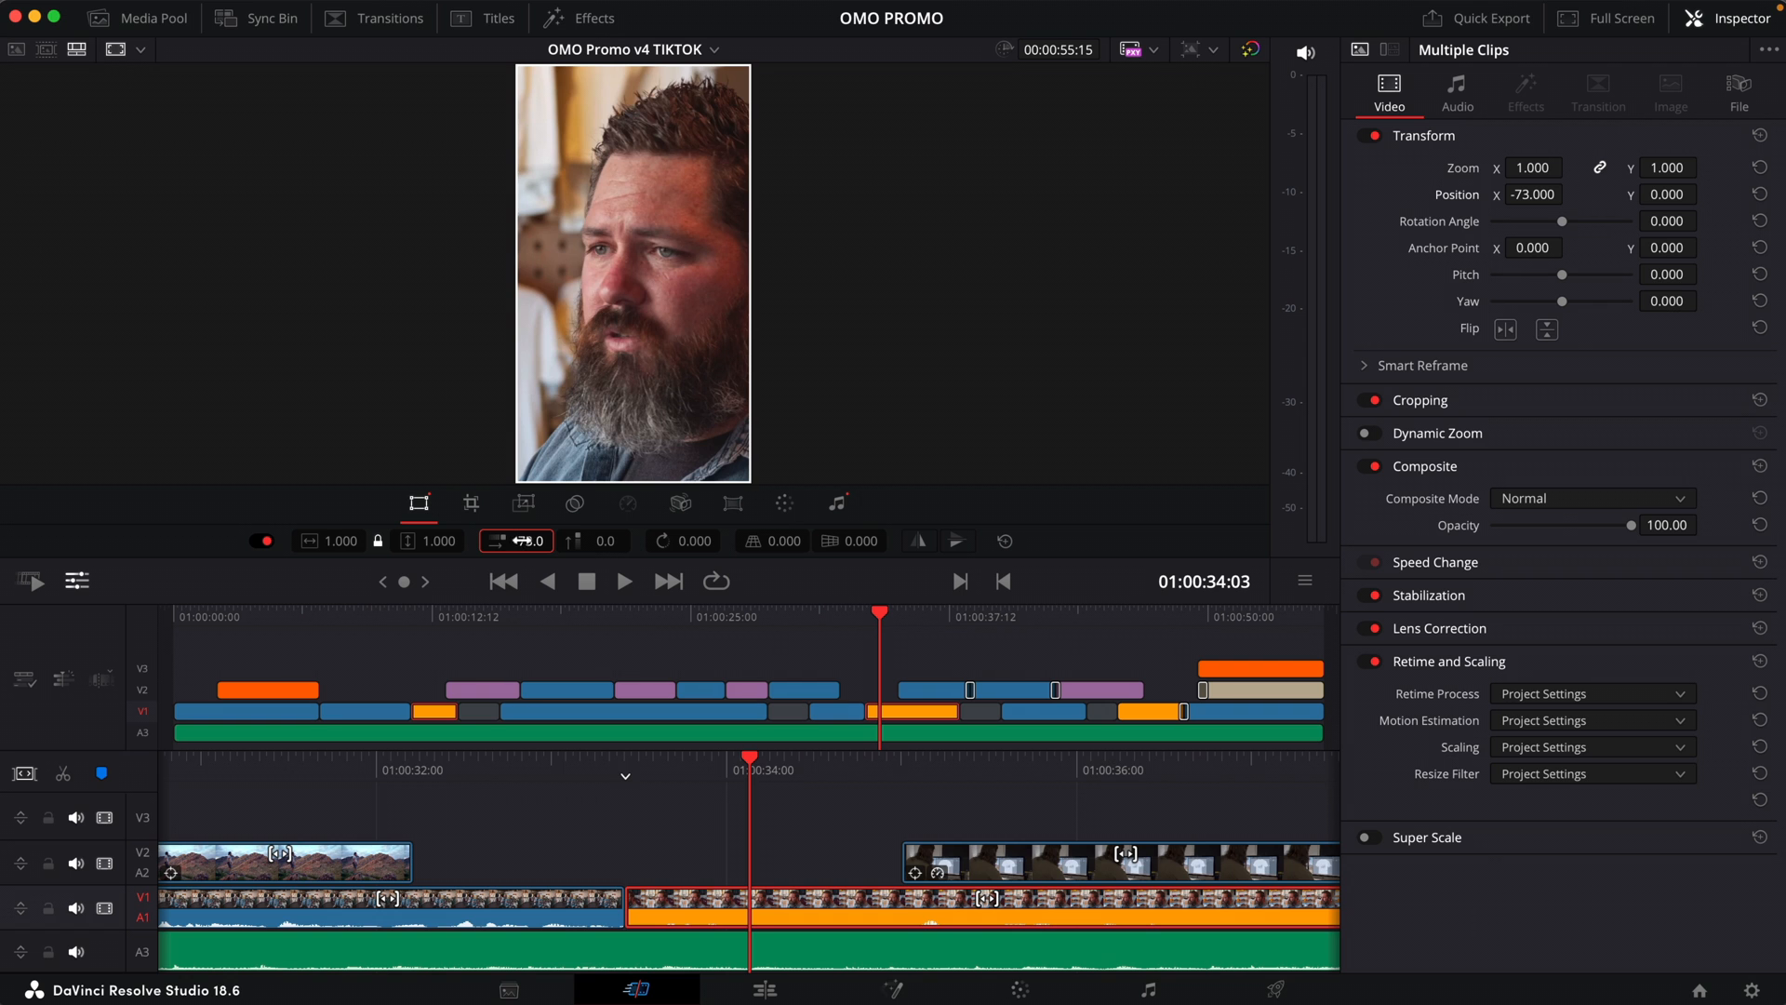
# Set Position X of the first orange interview clip, C 0002.mov near 12 seconds, to -148
pyautogui.moveTo(471, 625); pyautogui.dragTo(437, 623)
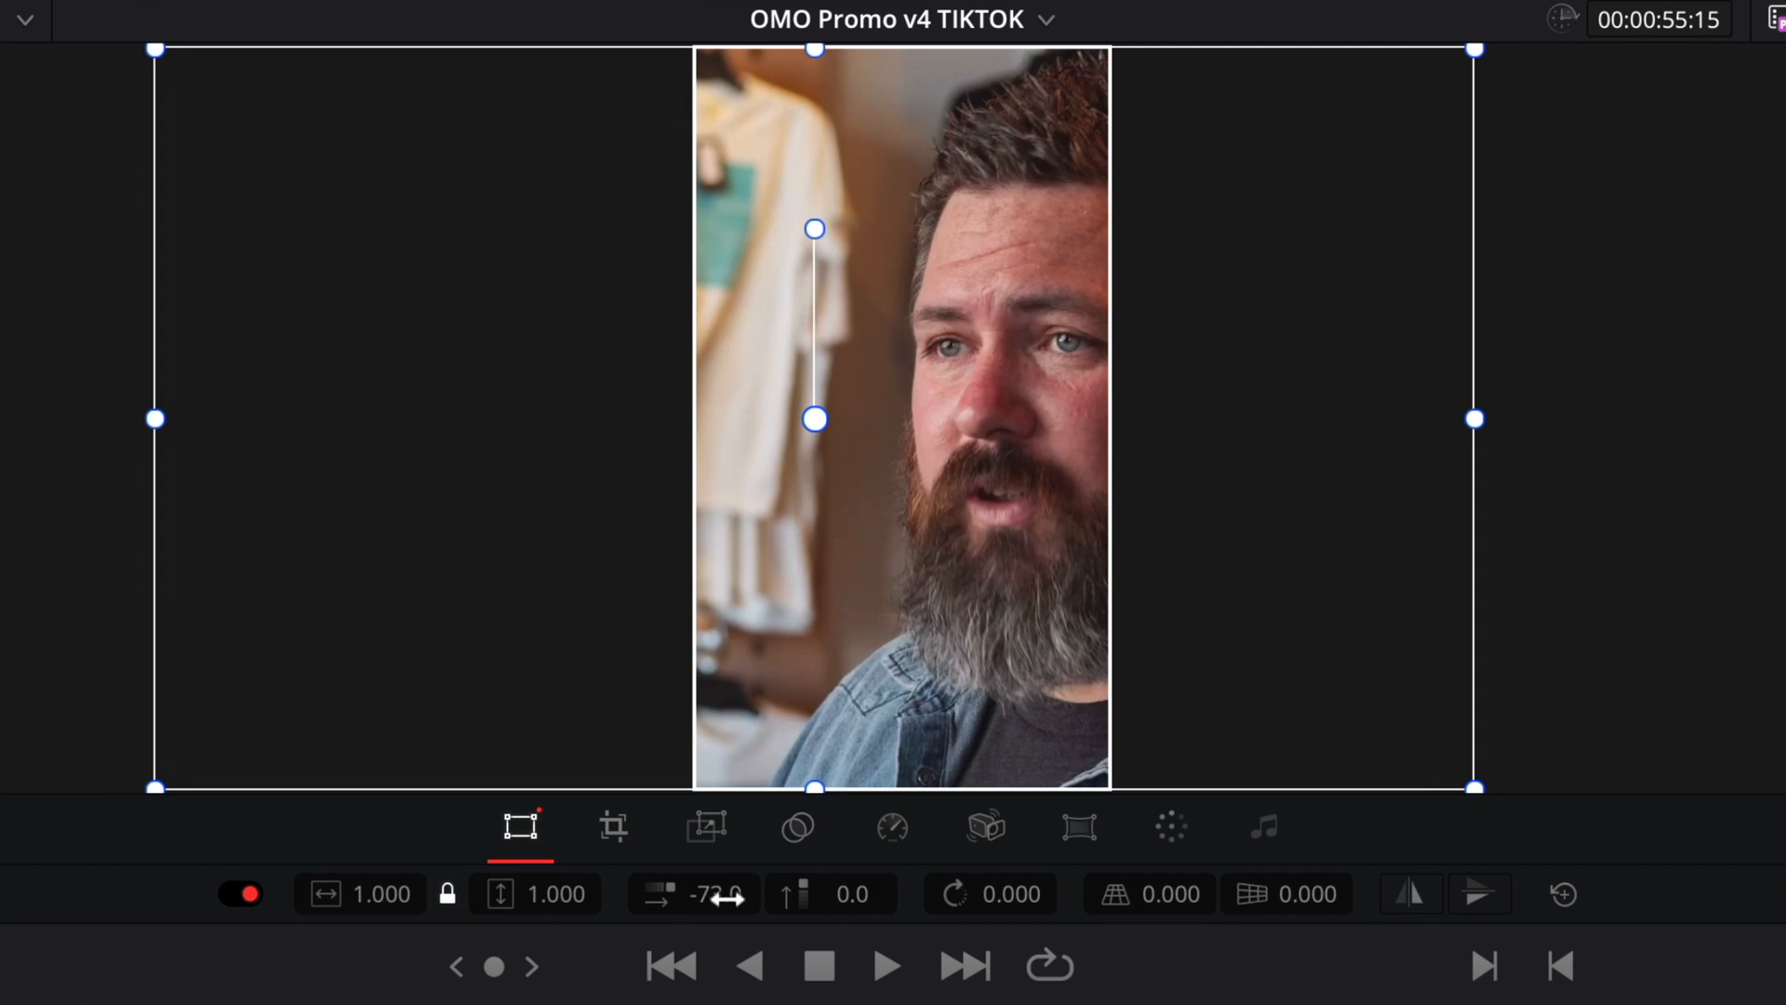
pyautogui.moveTo(532, 542); pyautogui.dragTo(473, 543)
pyautogui.moveTo(695, 894); pyautogui.dragTo(685, 894)
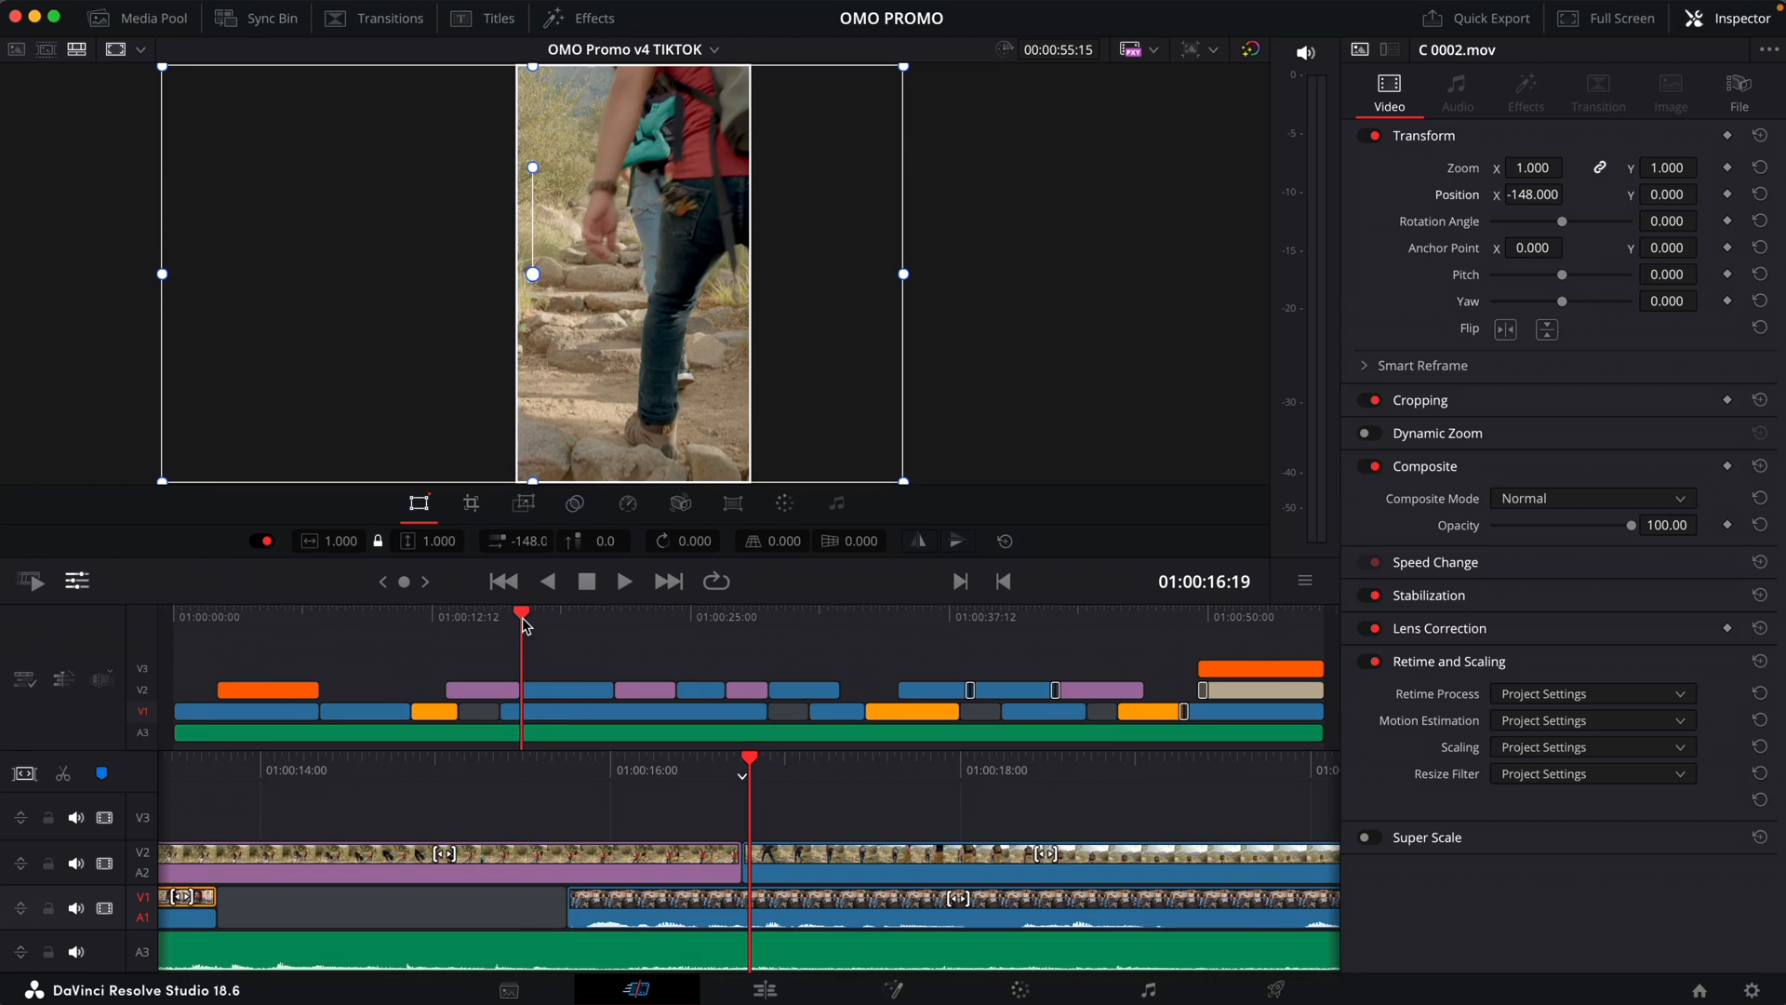
# Set Position X of the TRAIL STEPS clip after 16 seconds to 30 and play it back to check the framing
pyautogui.moveTo(521, 616); pyautogui.dragTo(549, 623)
pyautogui.moveTo(524, 541)
pyautogui.mouseDown()
pyautogui.moveTo(549, 542)
pyautogui.moveTo(521, 546)
pyautogui.mouseUp()
pyautogui.press('space')
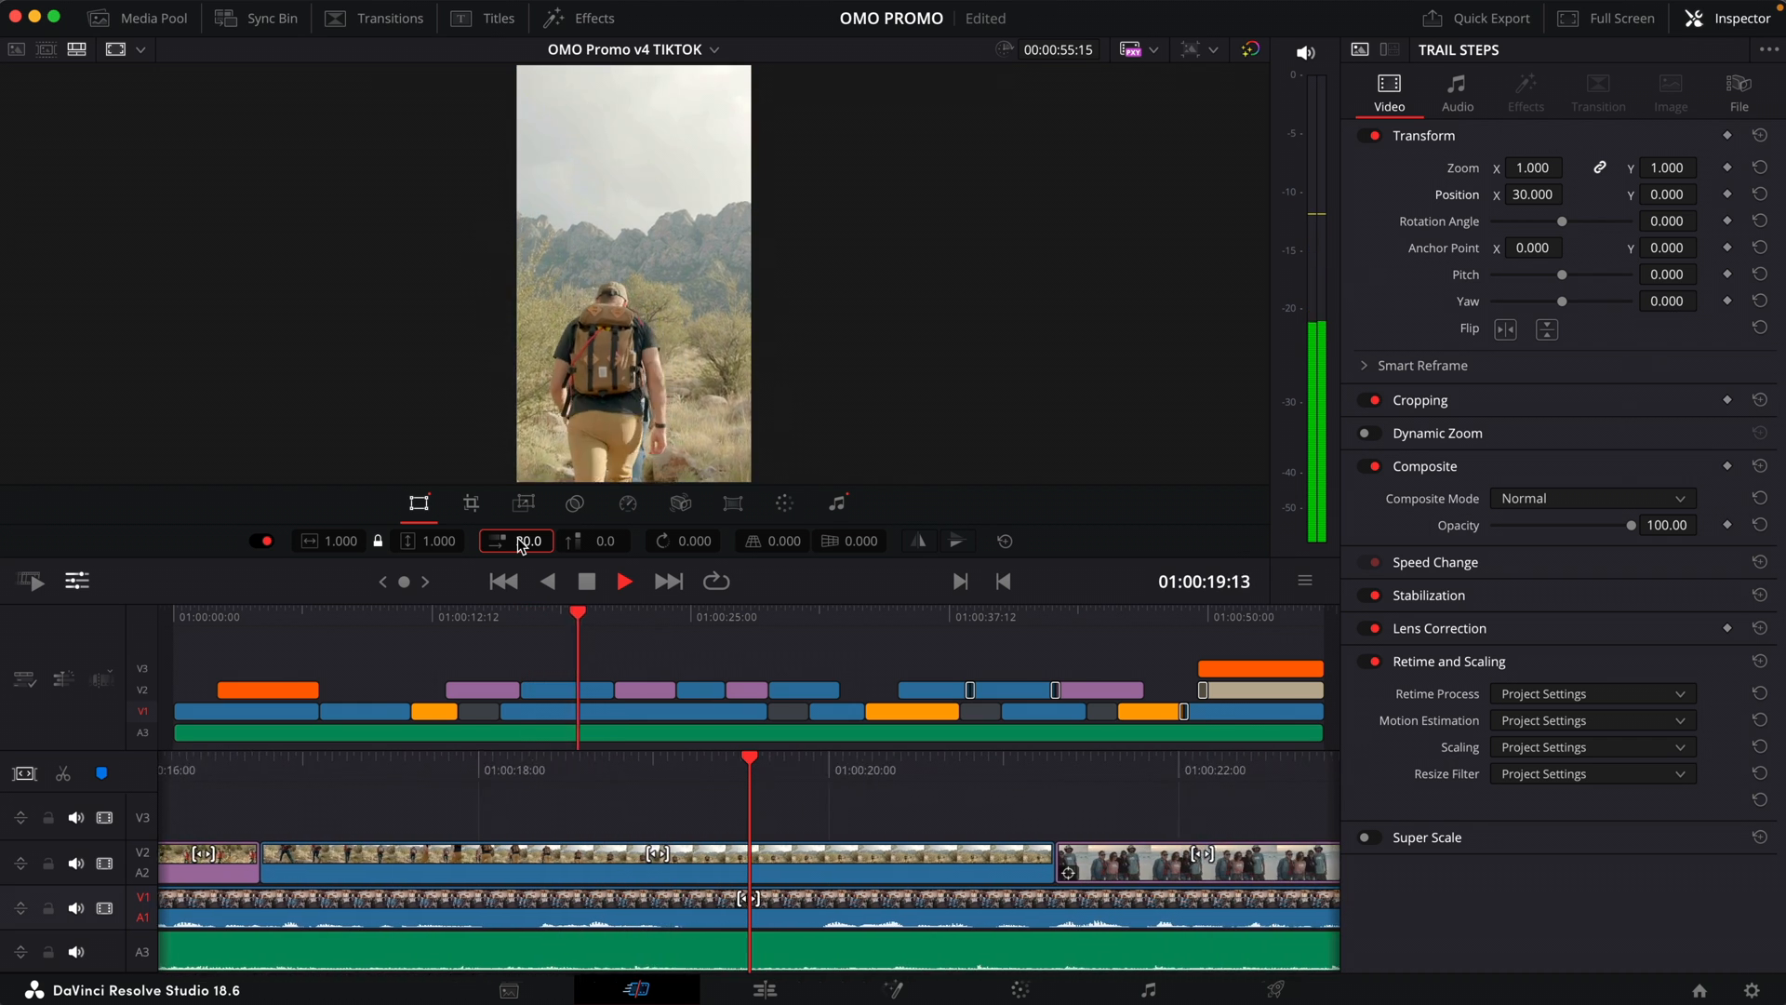
# Set Position X of the FIRE DANCER clip at 01:00:24:07 to 71 and check its framing in playback
pyautogui.press('Up')
pyautogui.press('Down')
pyautogui.press('Down')
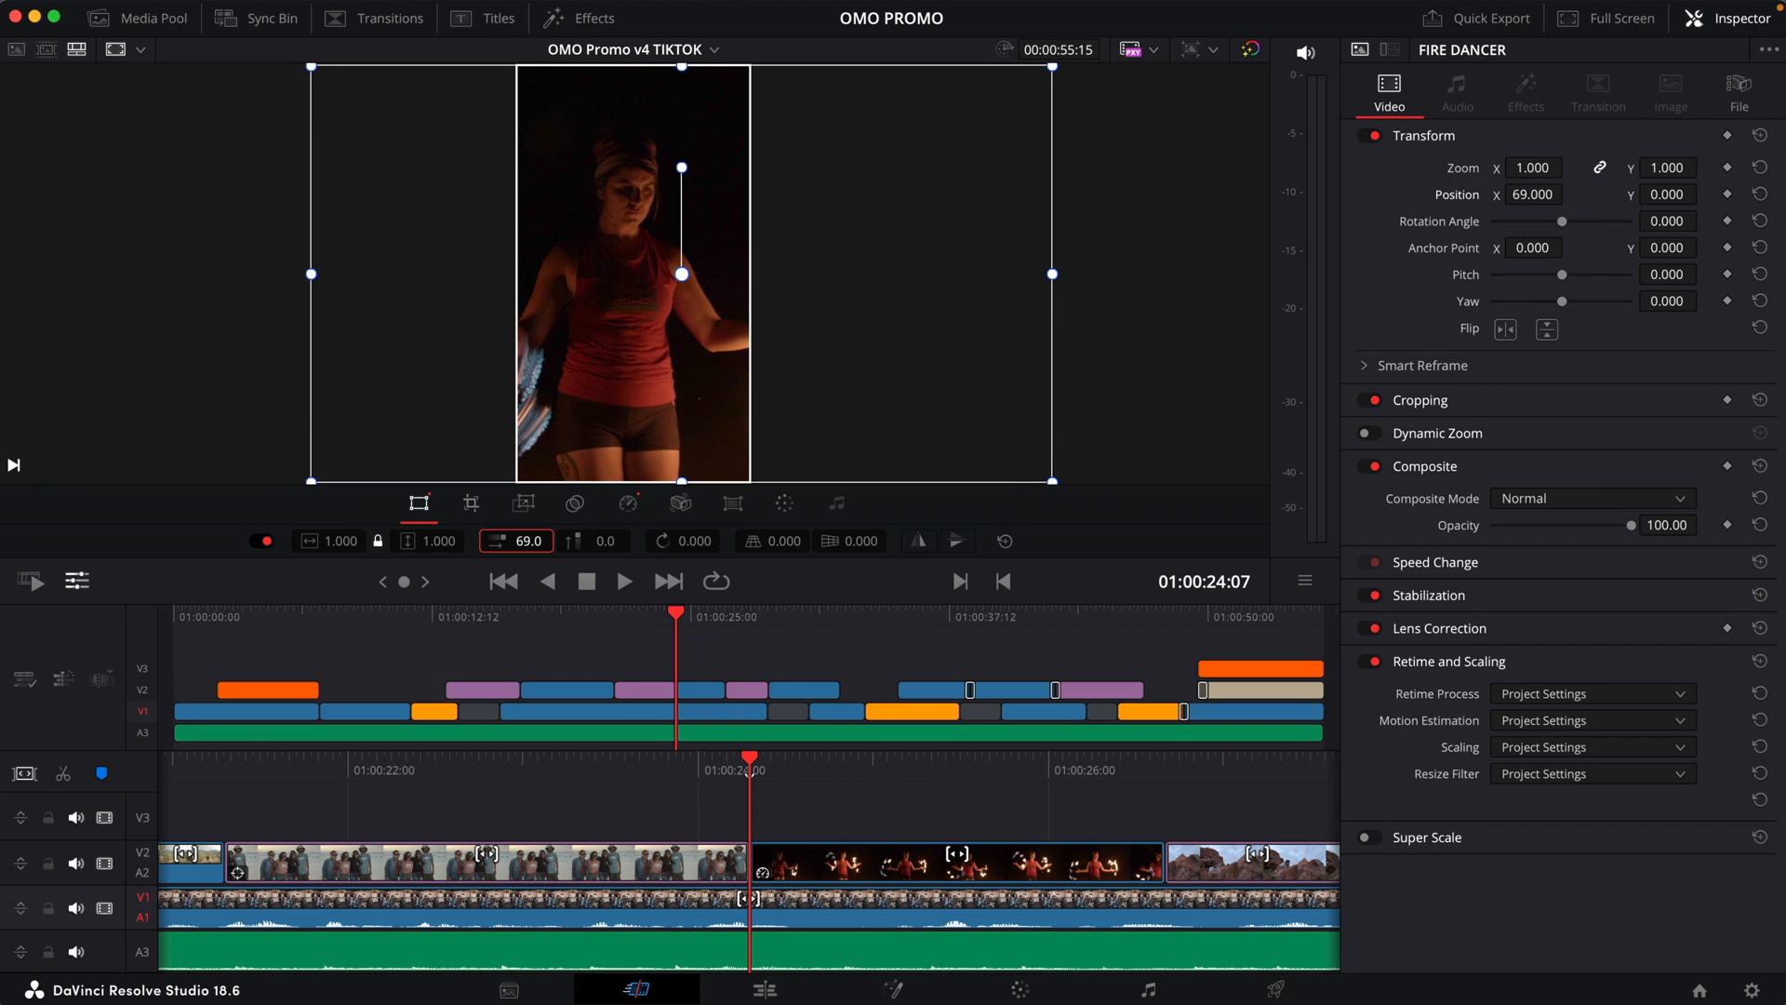
pyautogui.press('space')
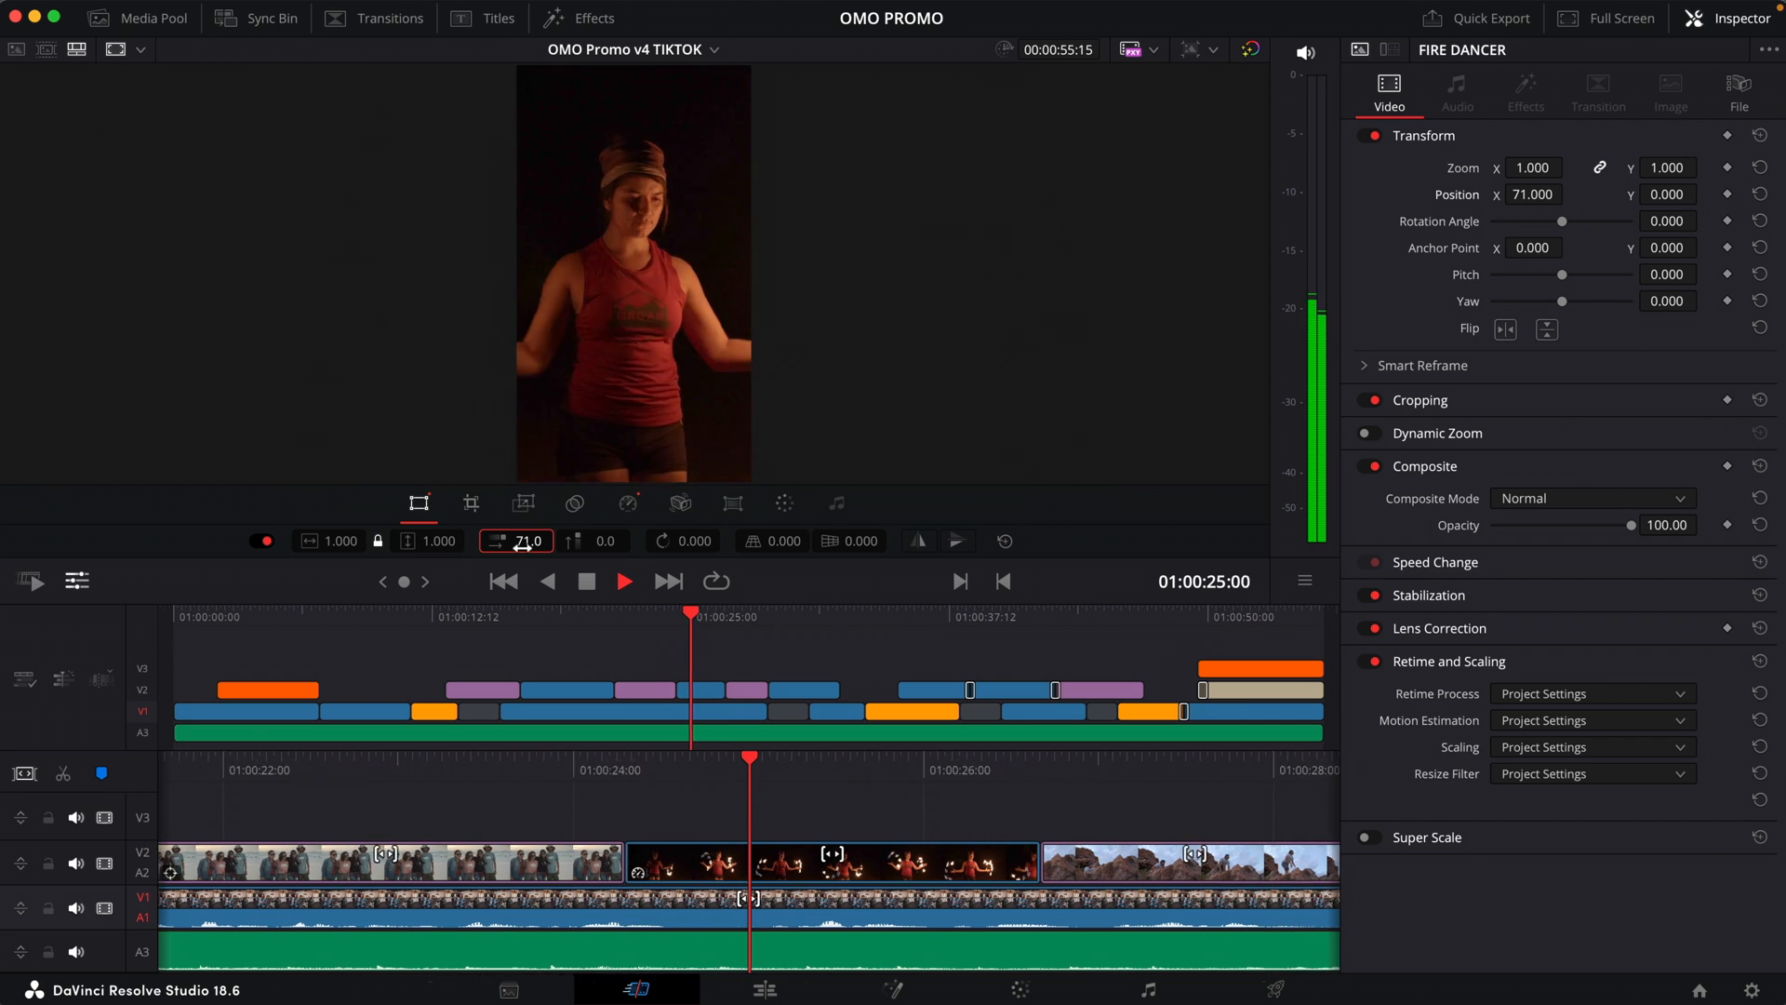
pyautogui.press('space')
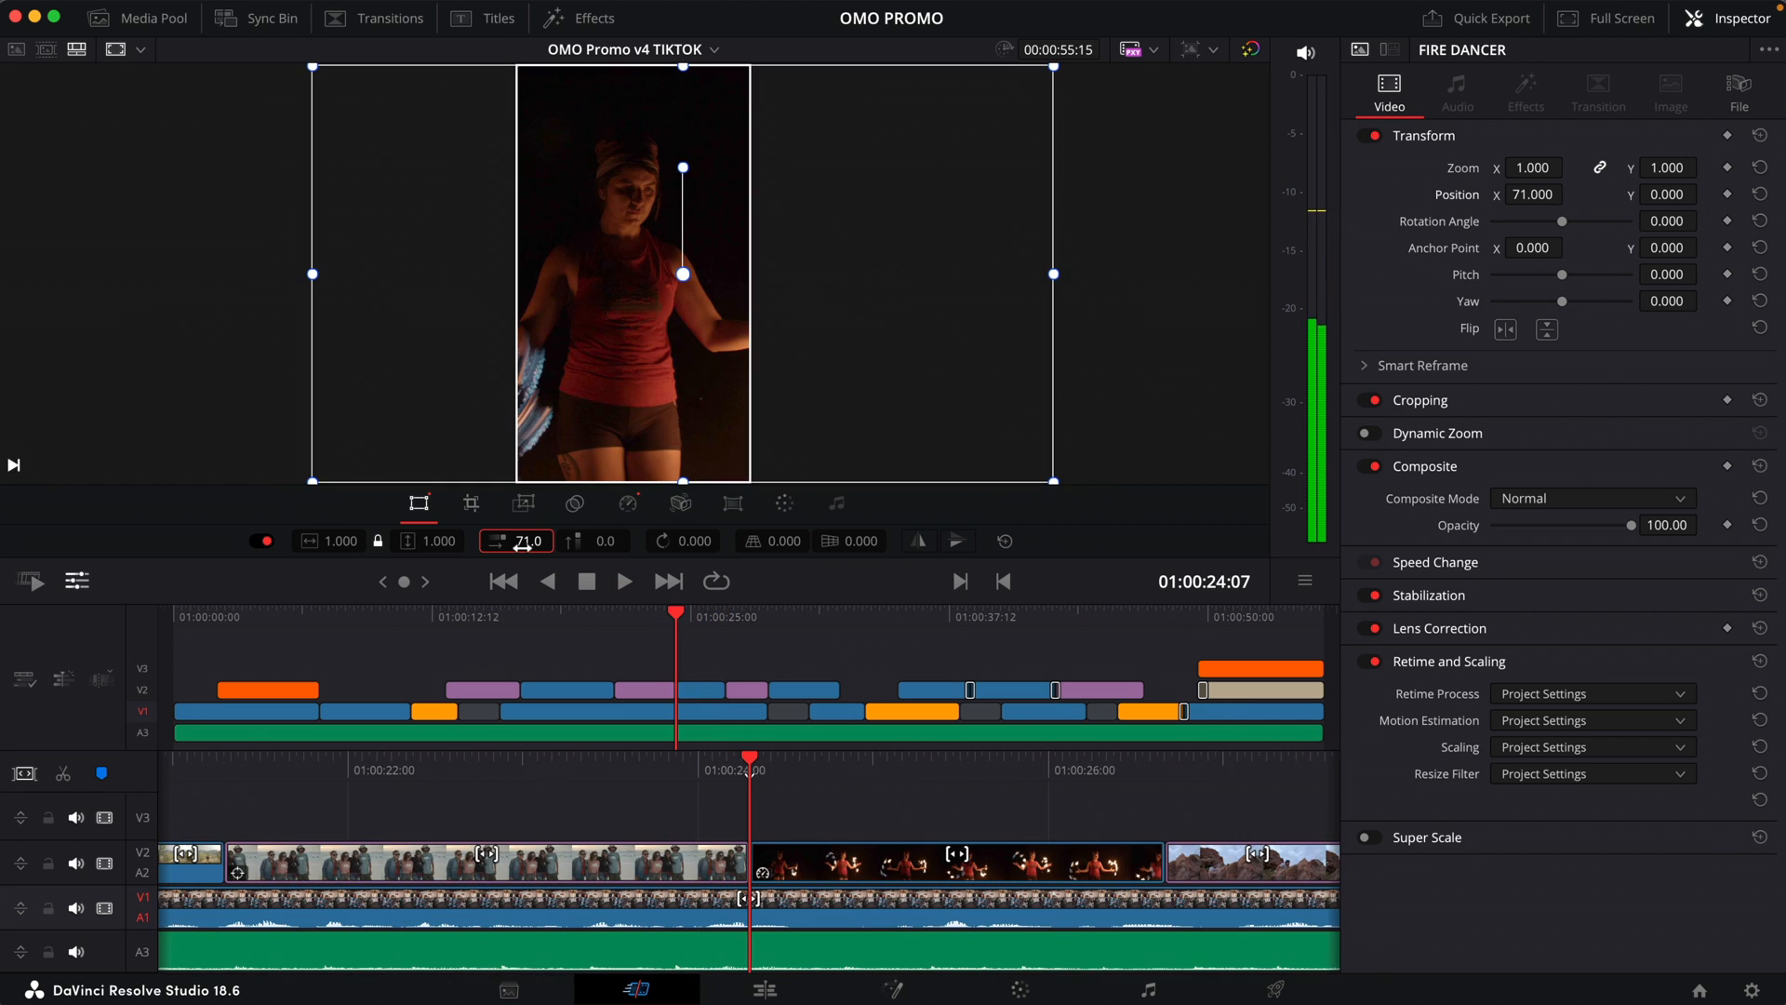
# Set Position X of JUMPING ROCKS WS Render 1.mov at 01:00:28:18 to 236, checking the framing in playback
pyautogui.press('Down')
pyautogui.press('Down')
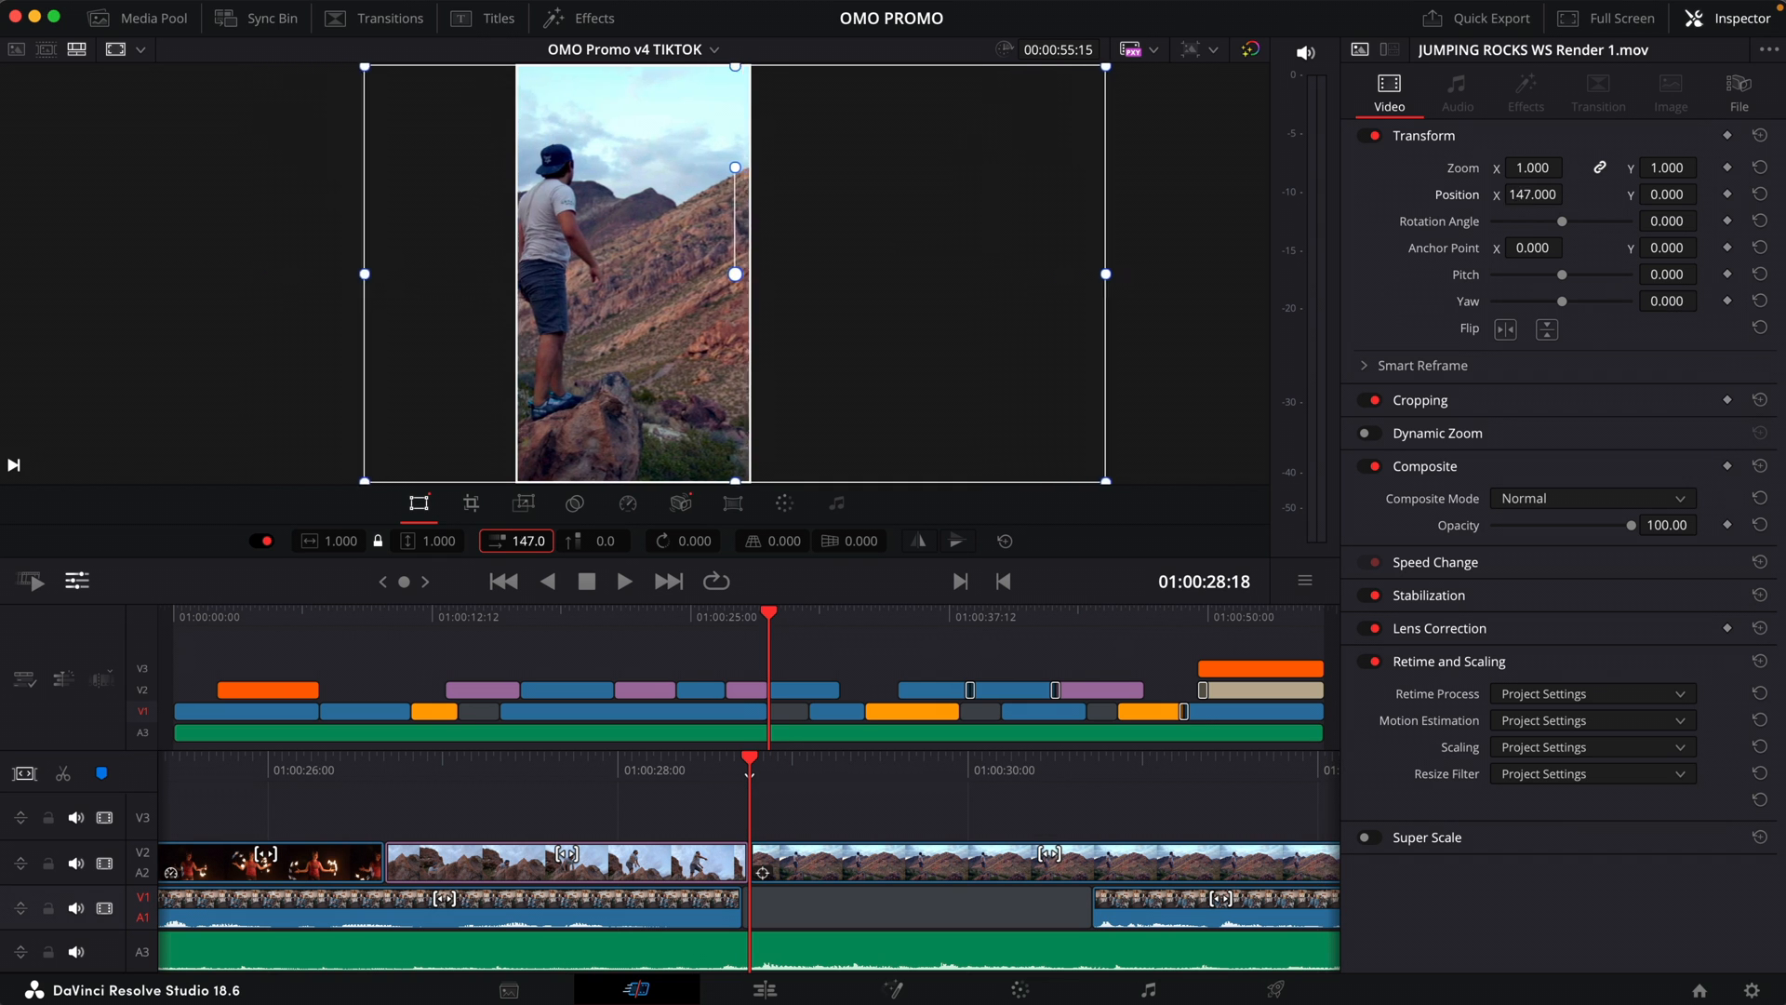
pyautogui.moveTo(528, 540); pyautogui.dragTo(580, 541)
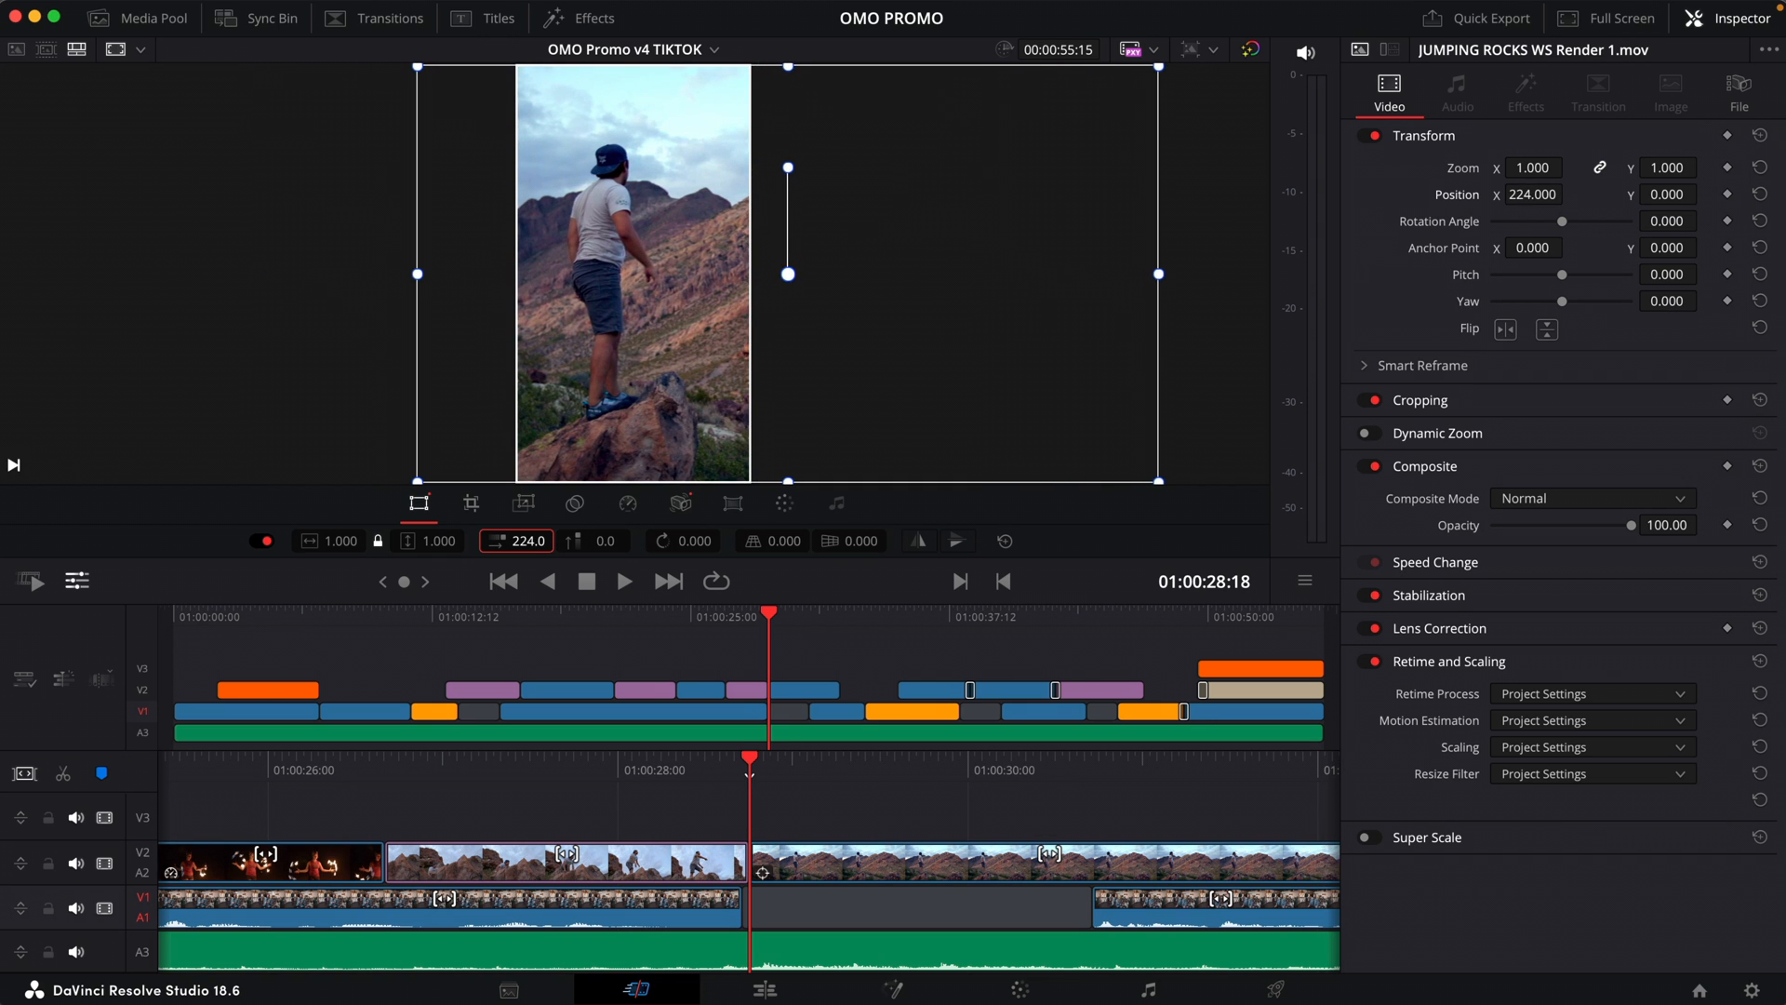
pyautogui.press('space')
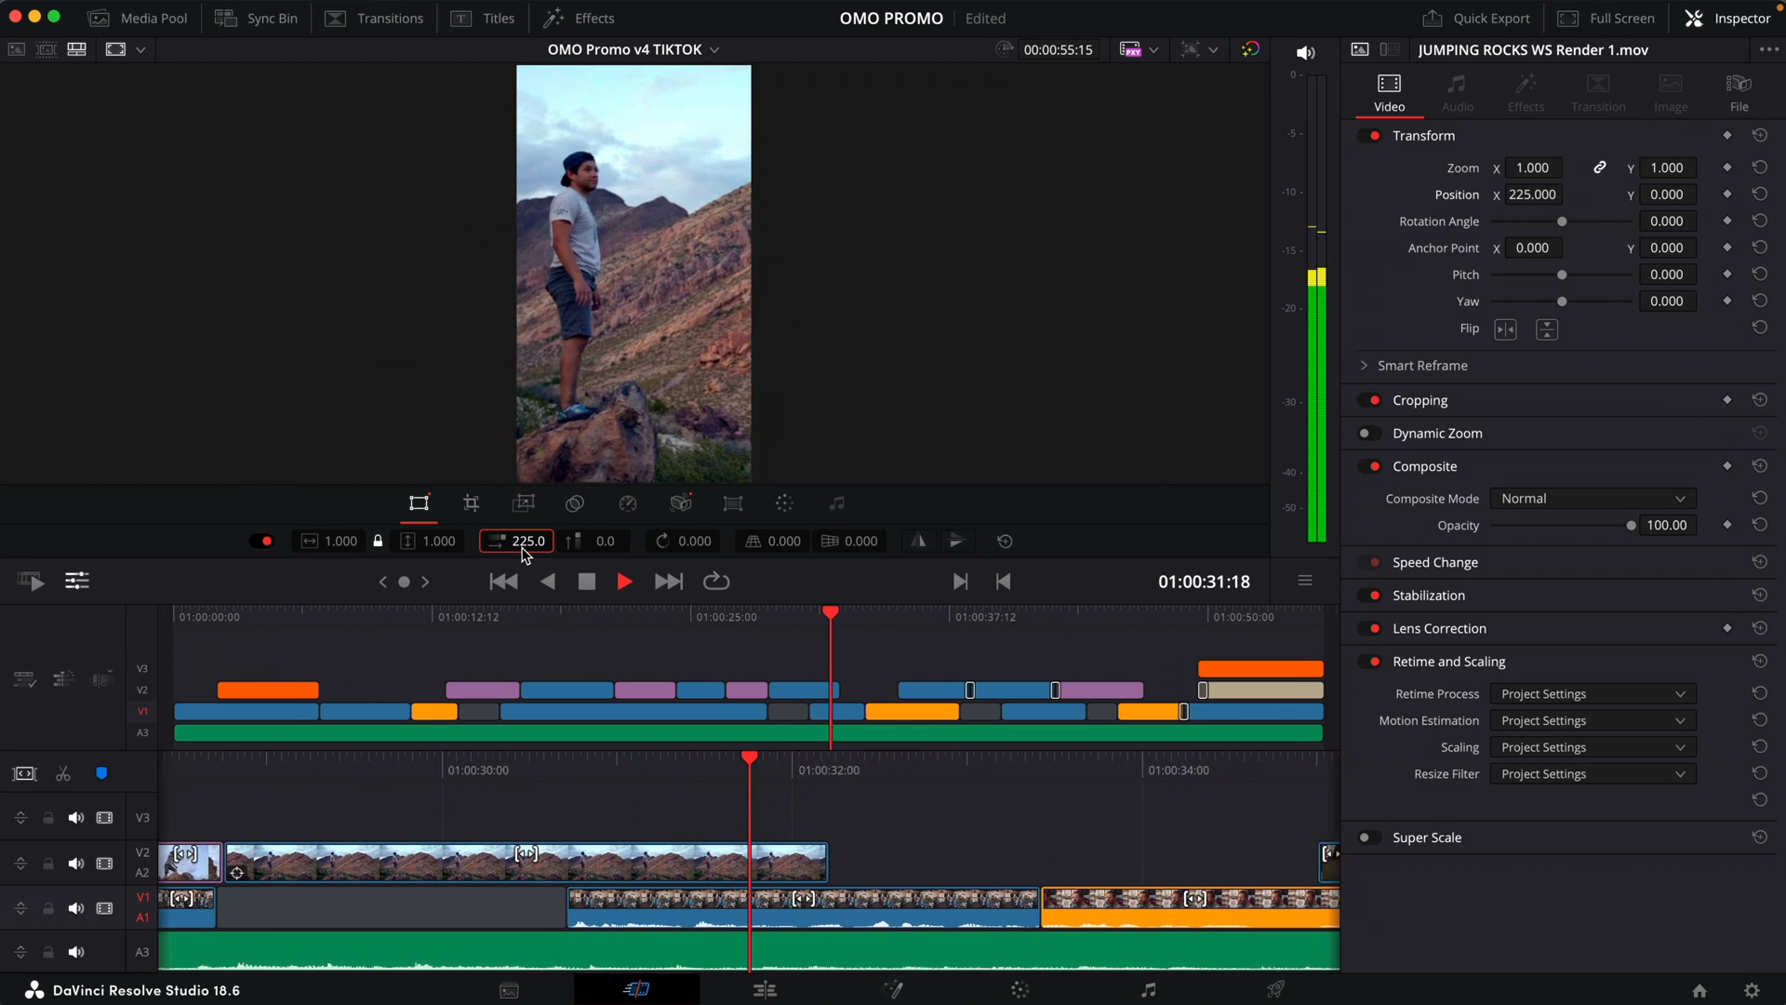
pyautogui.press('space')
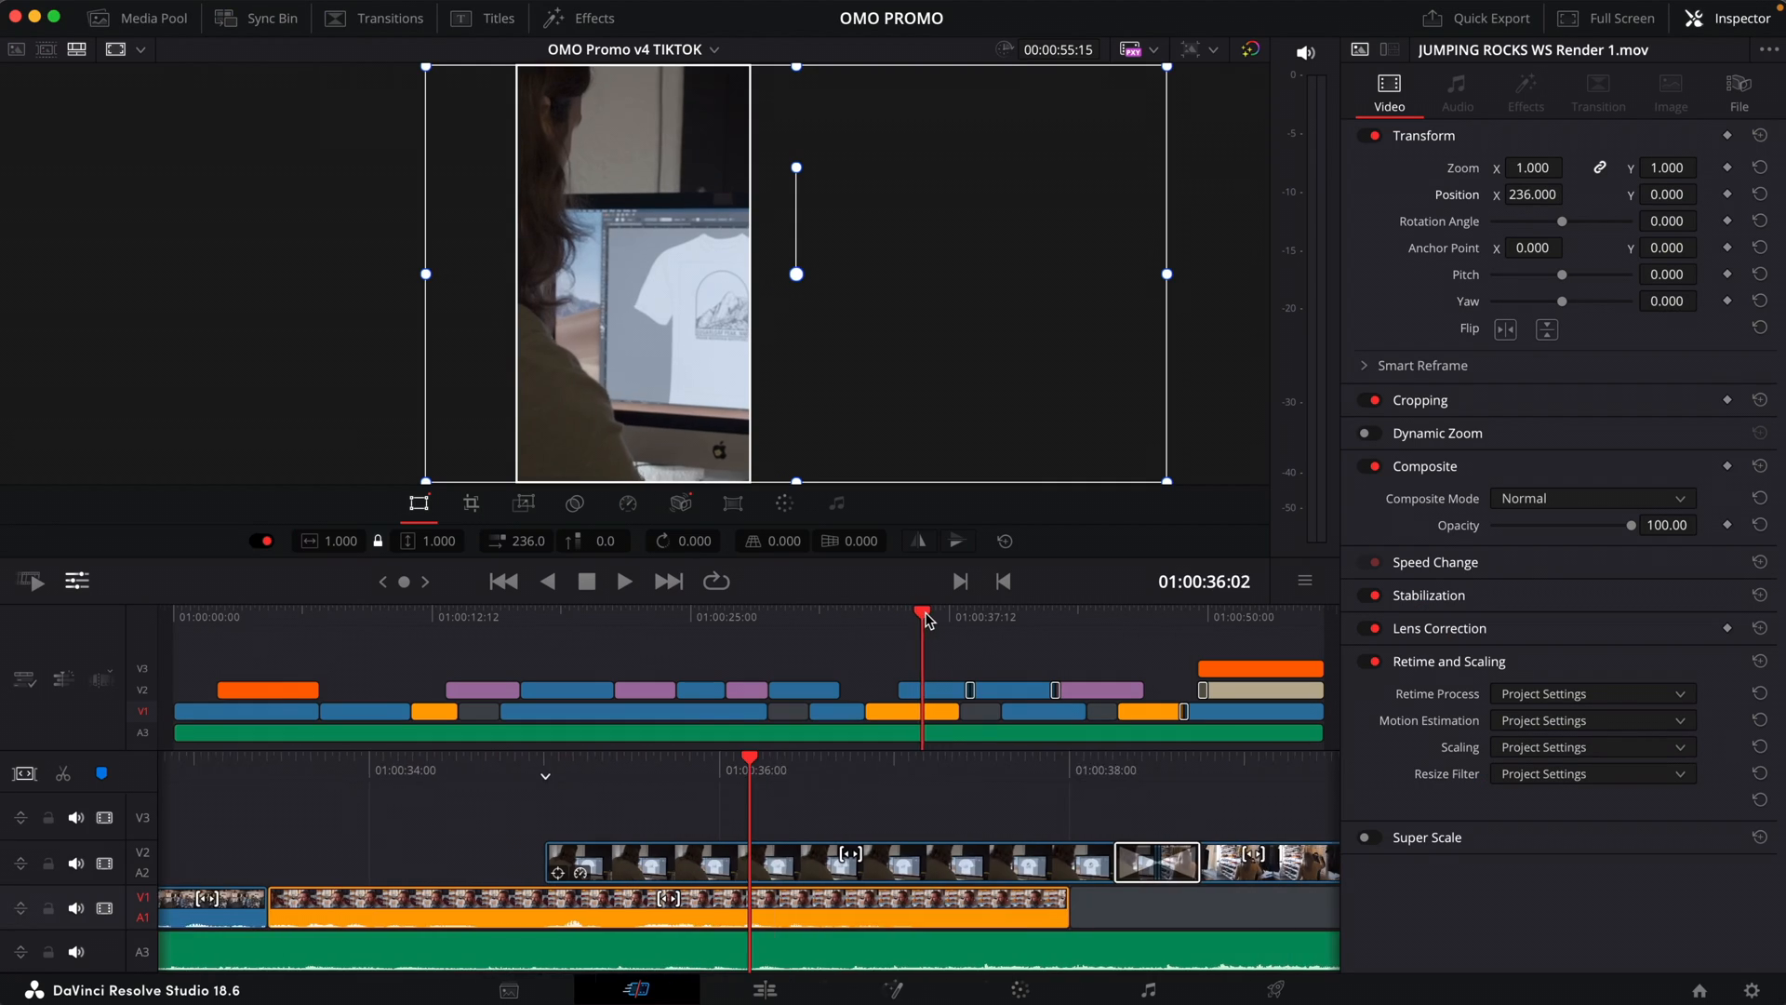
# Set Position X of the COMPUTER DESIGN clip near 37 seconds to -51 and play through the transition after it
pyautogui.moveTo(928, 618); pyautogui.dragTo(942, 614)
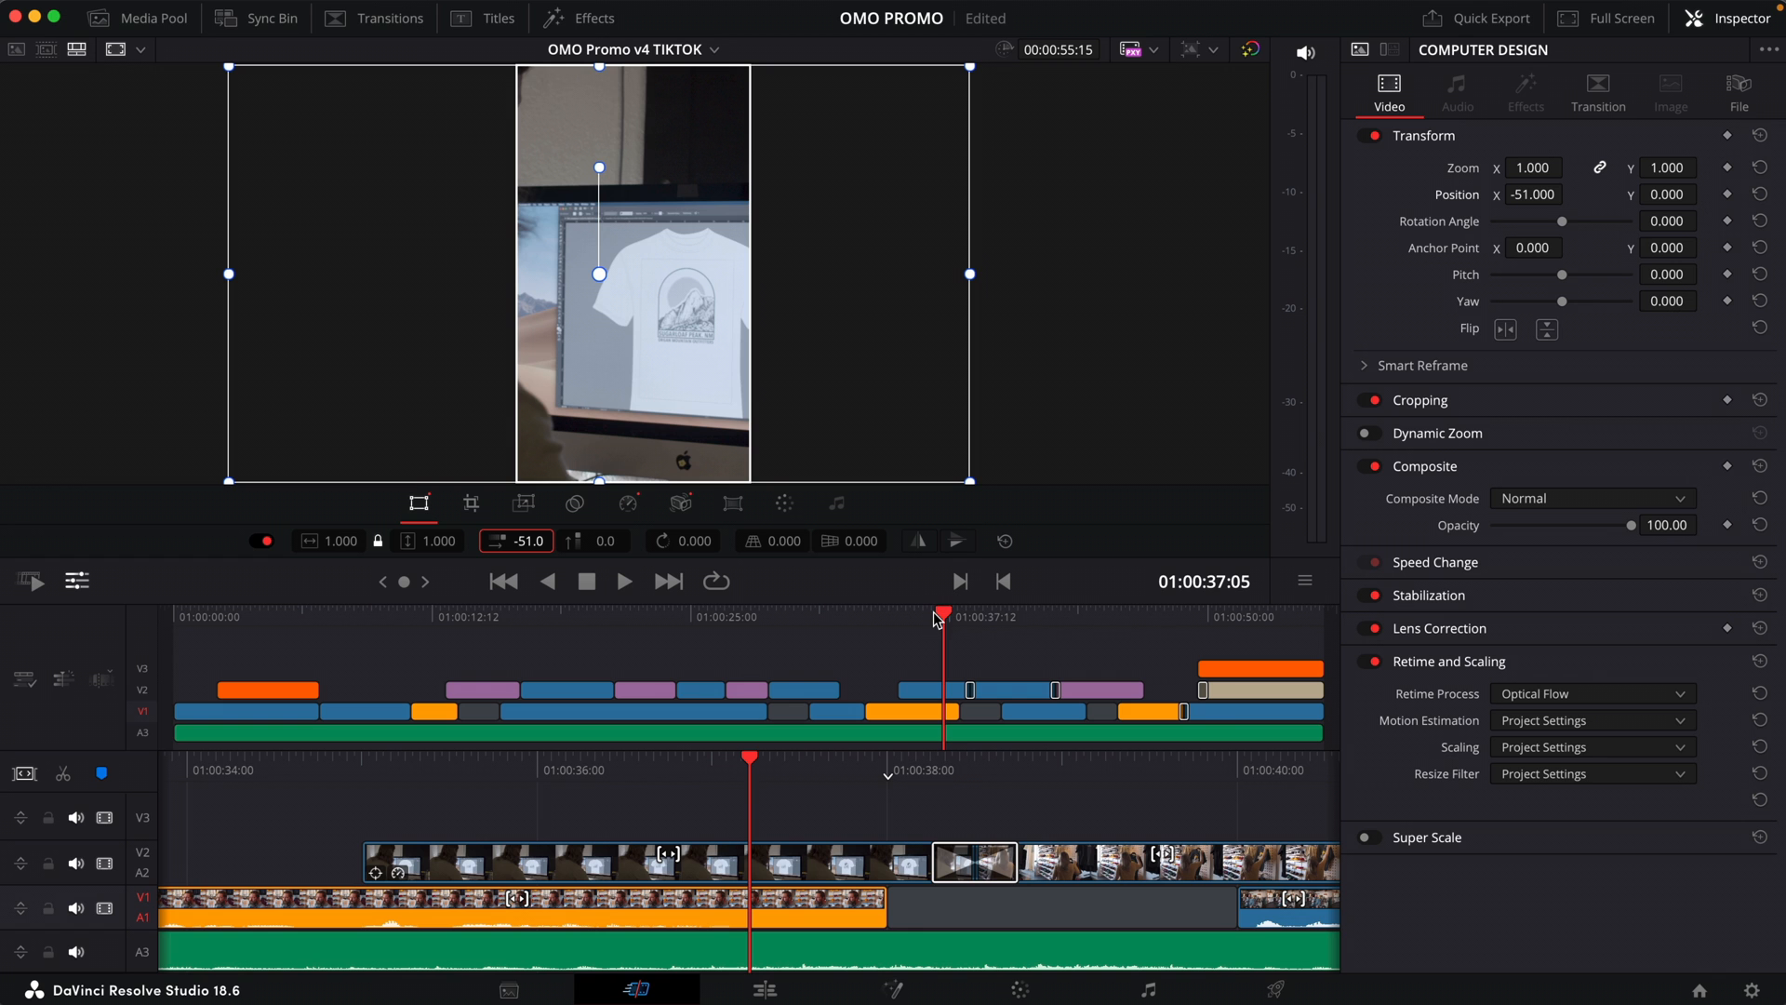
pyautogui.press('space')
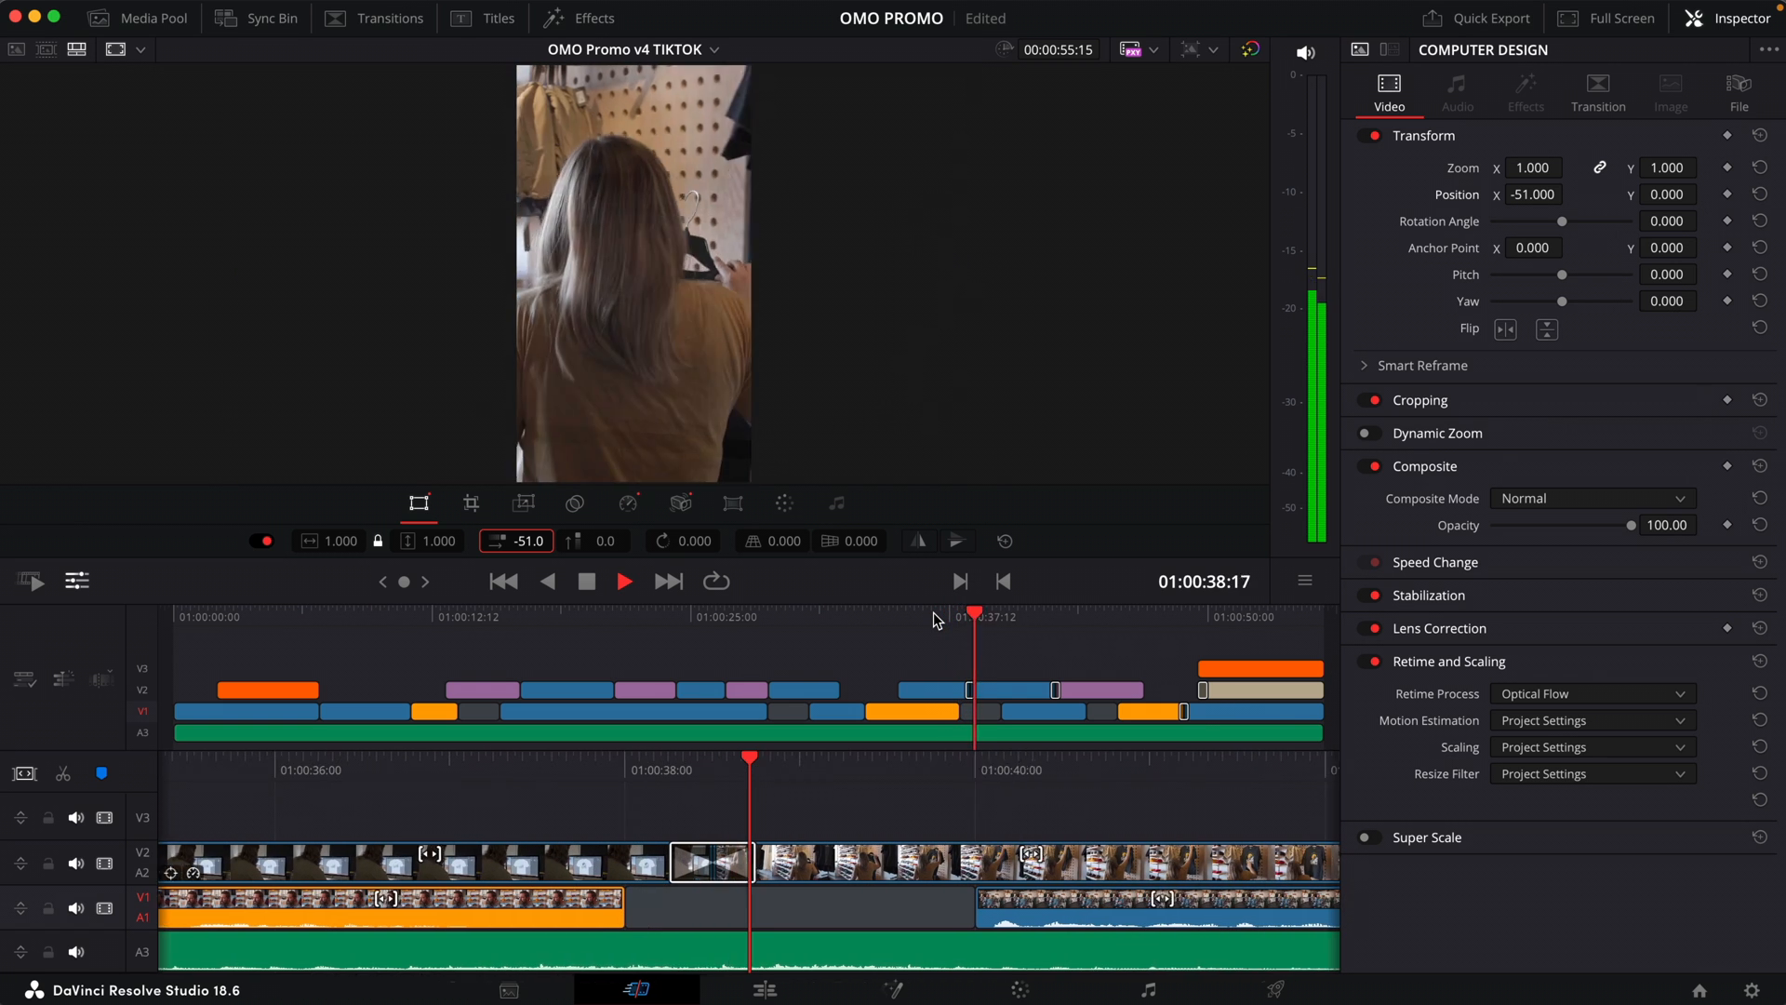
pyautogui.press('space')
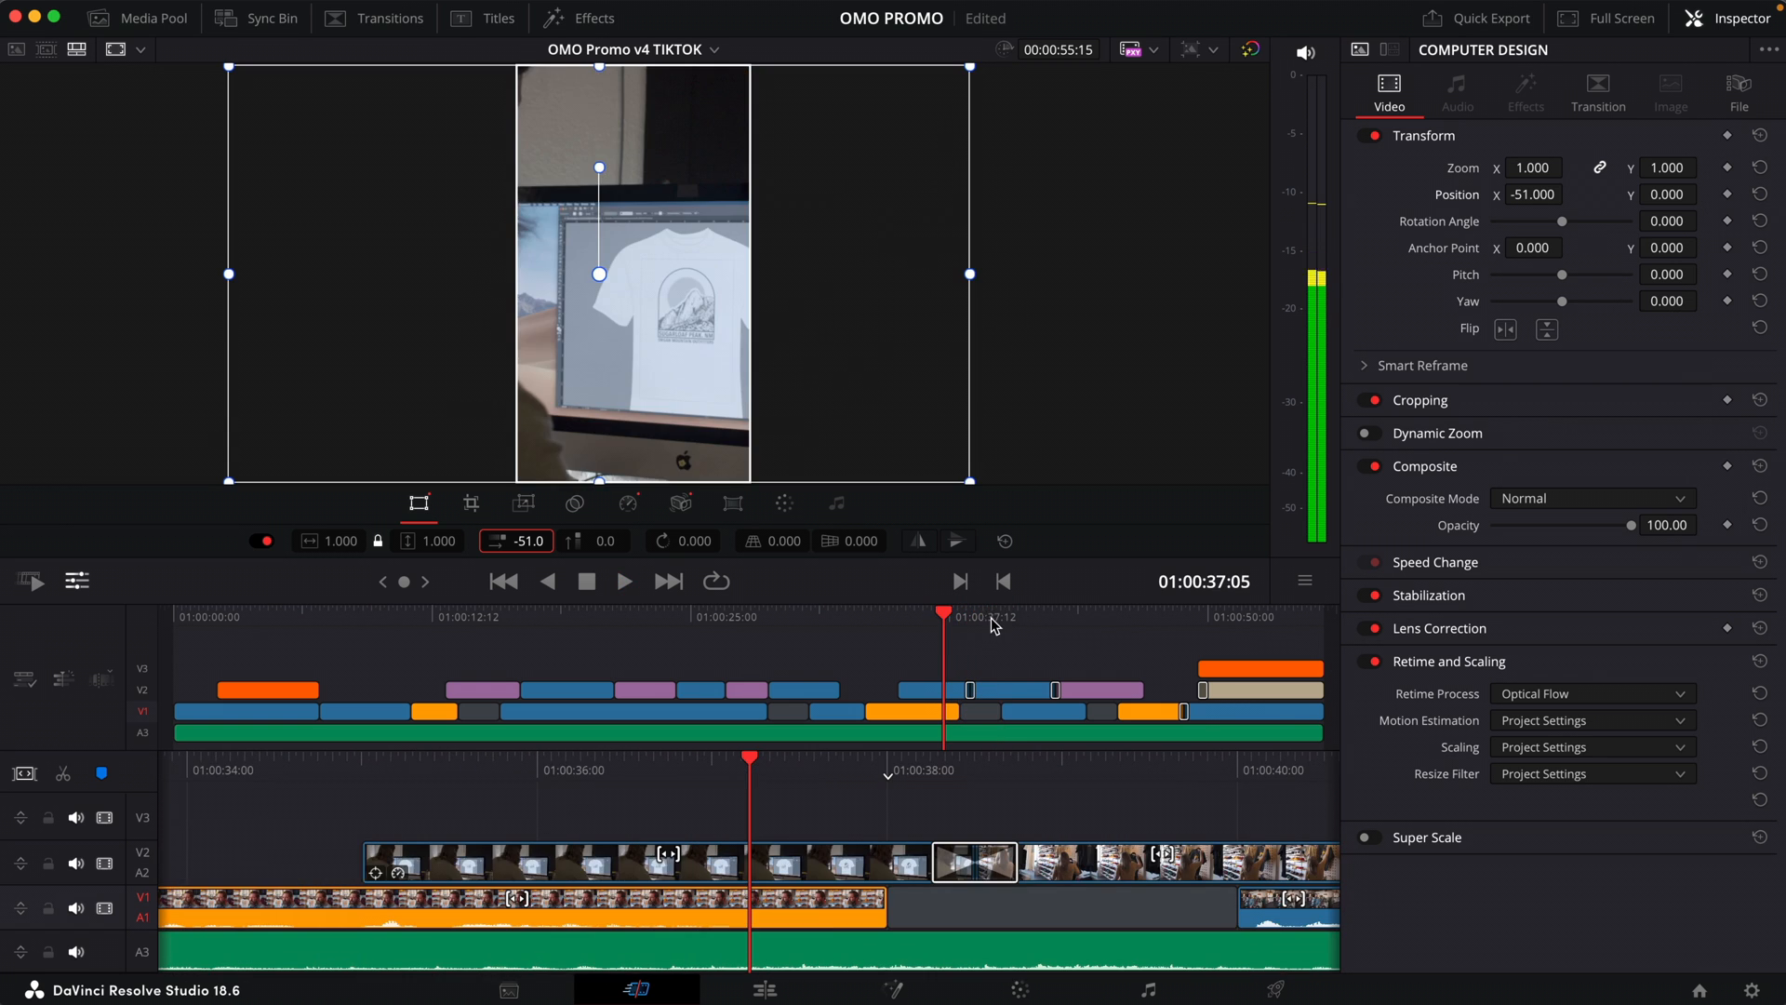
# Set Position X of the HANGING SHIRT clip near 40 seconds to -44 and play it back to check the framing
pyautogui.moveTo(993, 625); pyautogui.dragTo(955, 624)
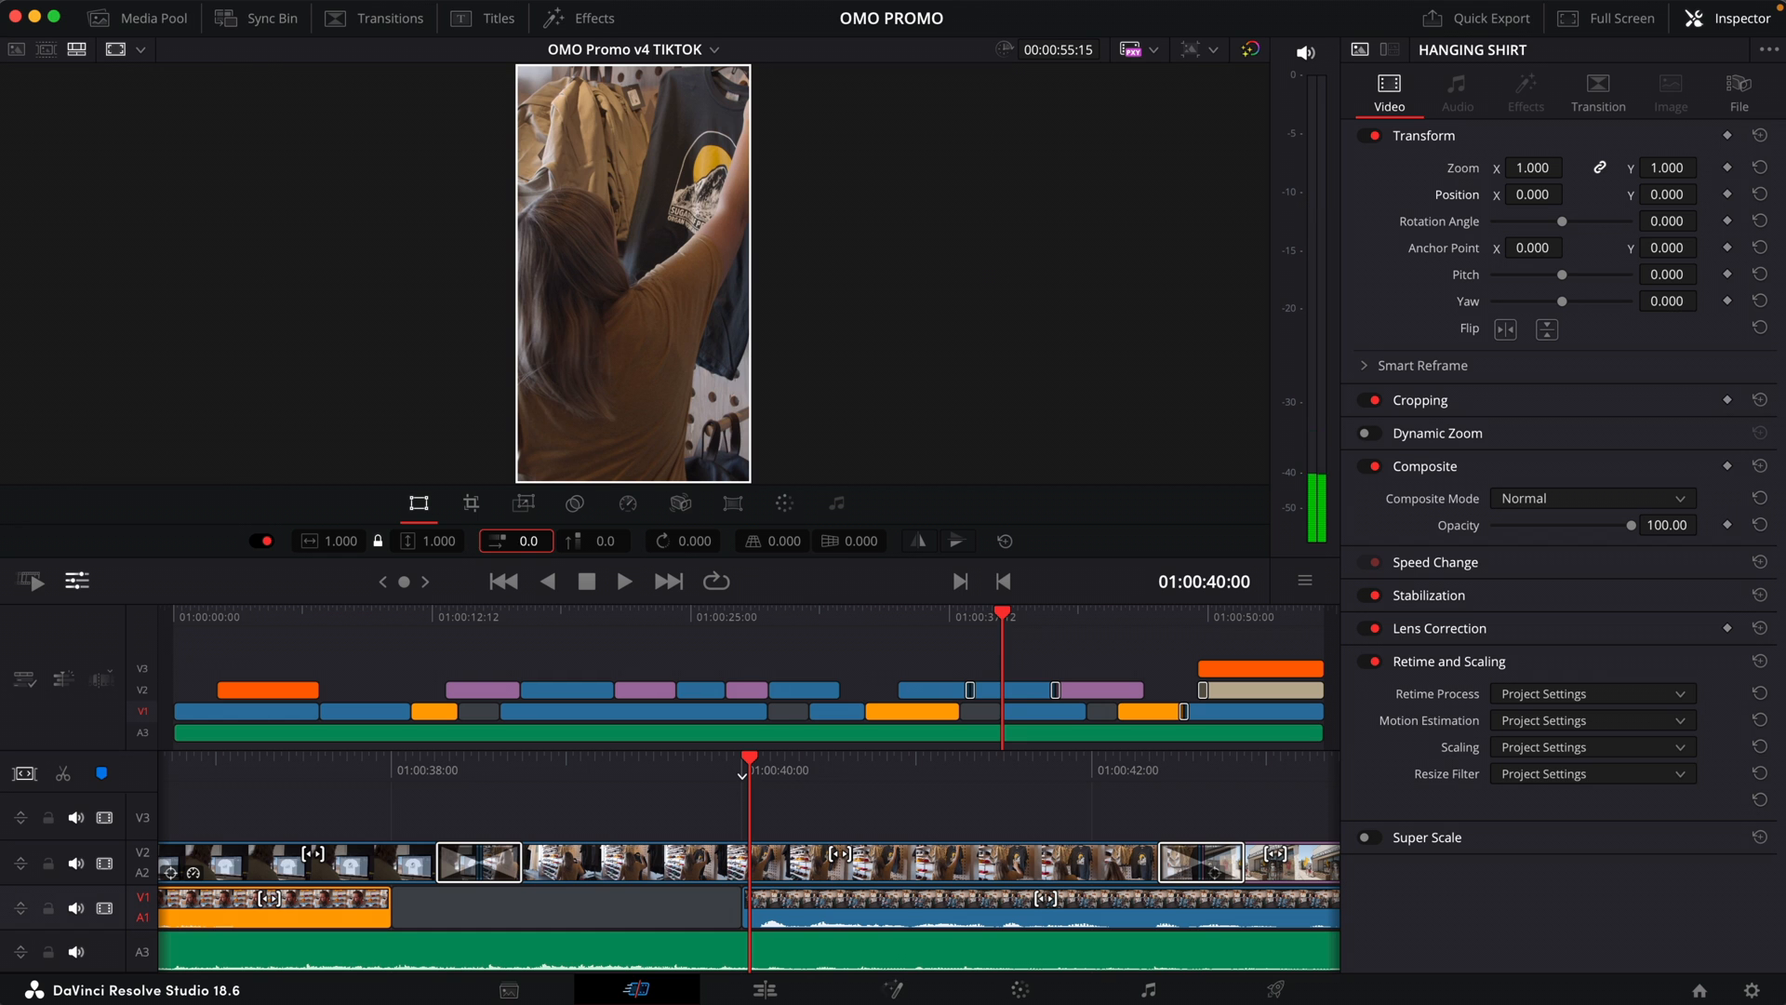
pyautogui.moveTo(528, 541); pyautogui.dragTo(488, 540)
pyautogui.press('space')
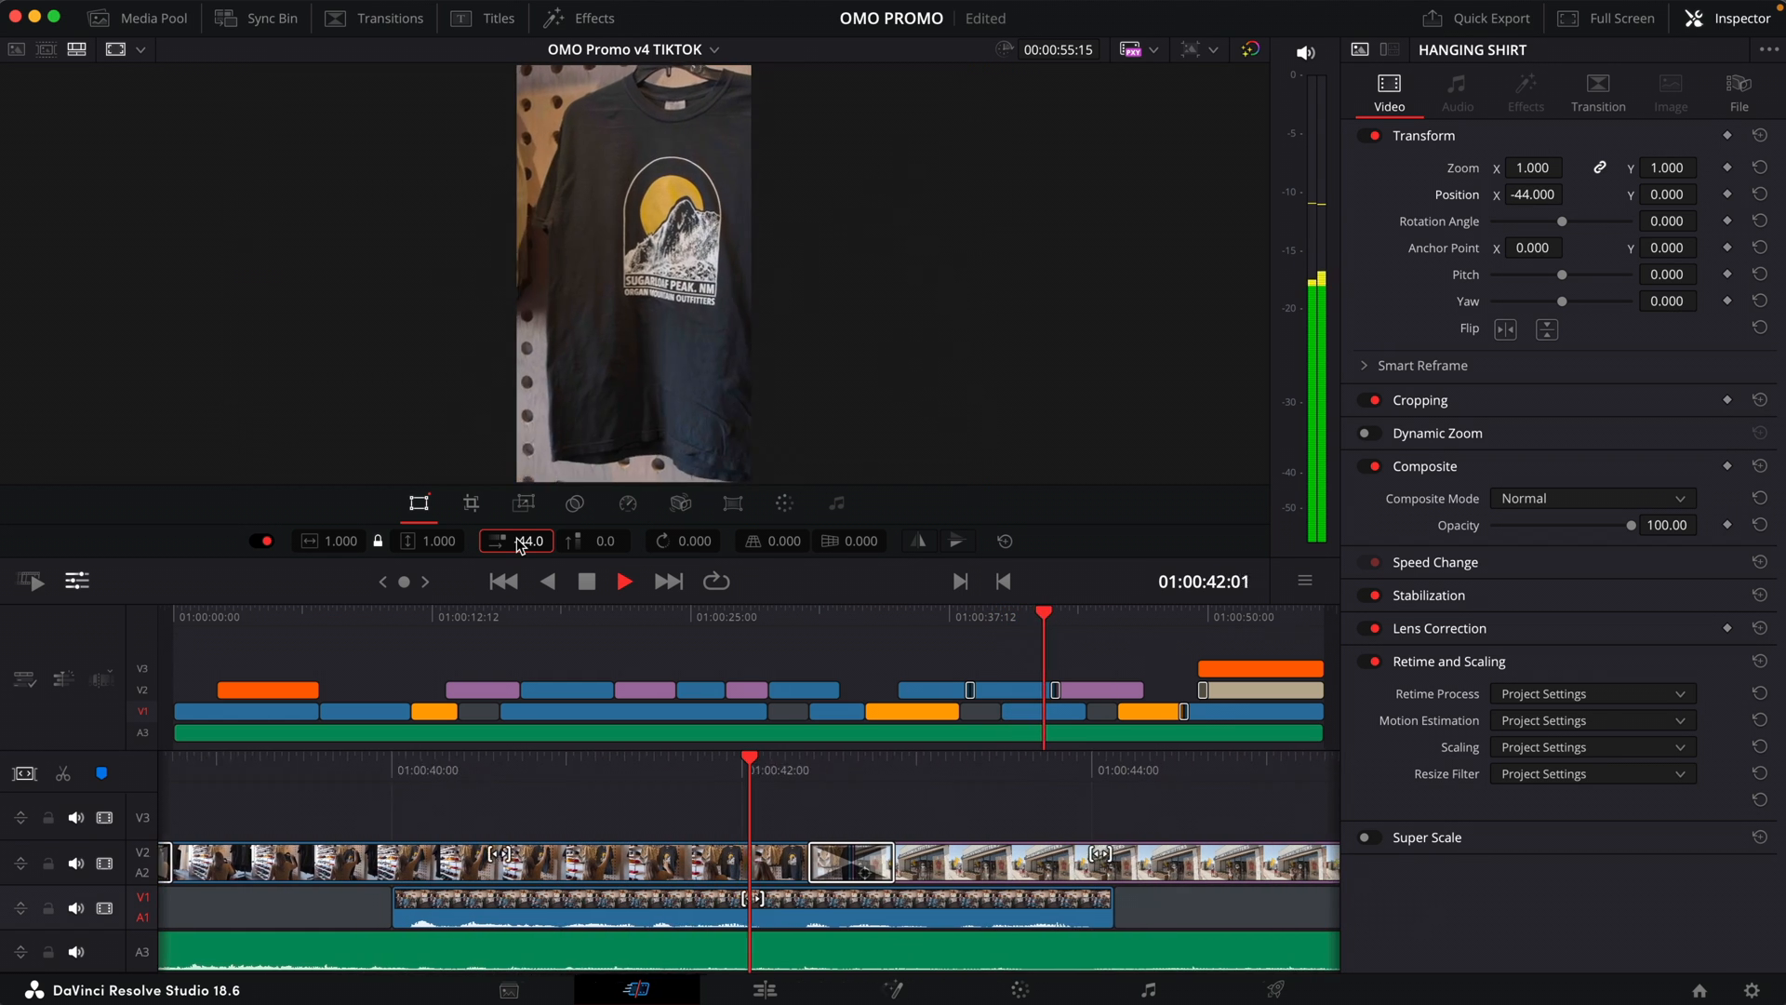
pyautogui.press('space')
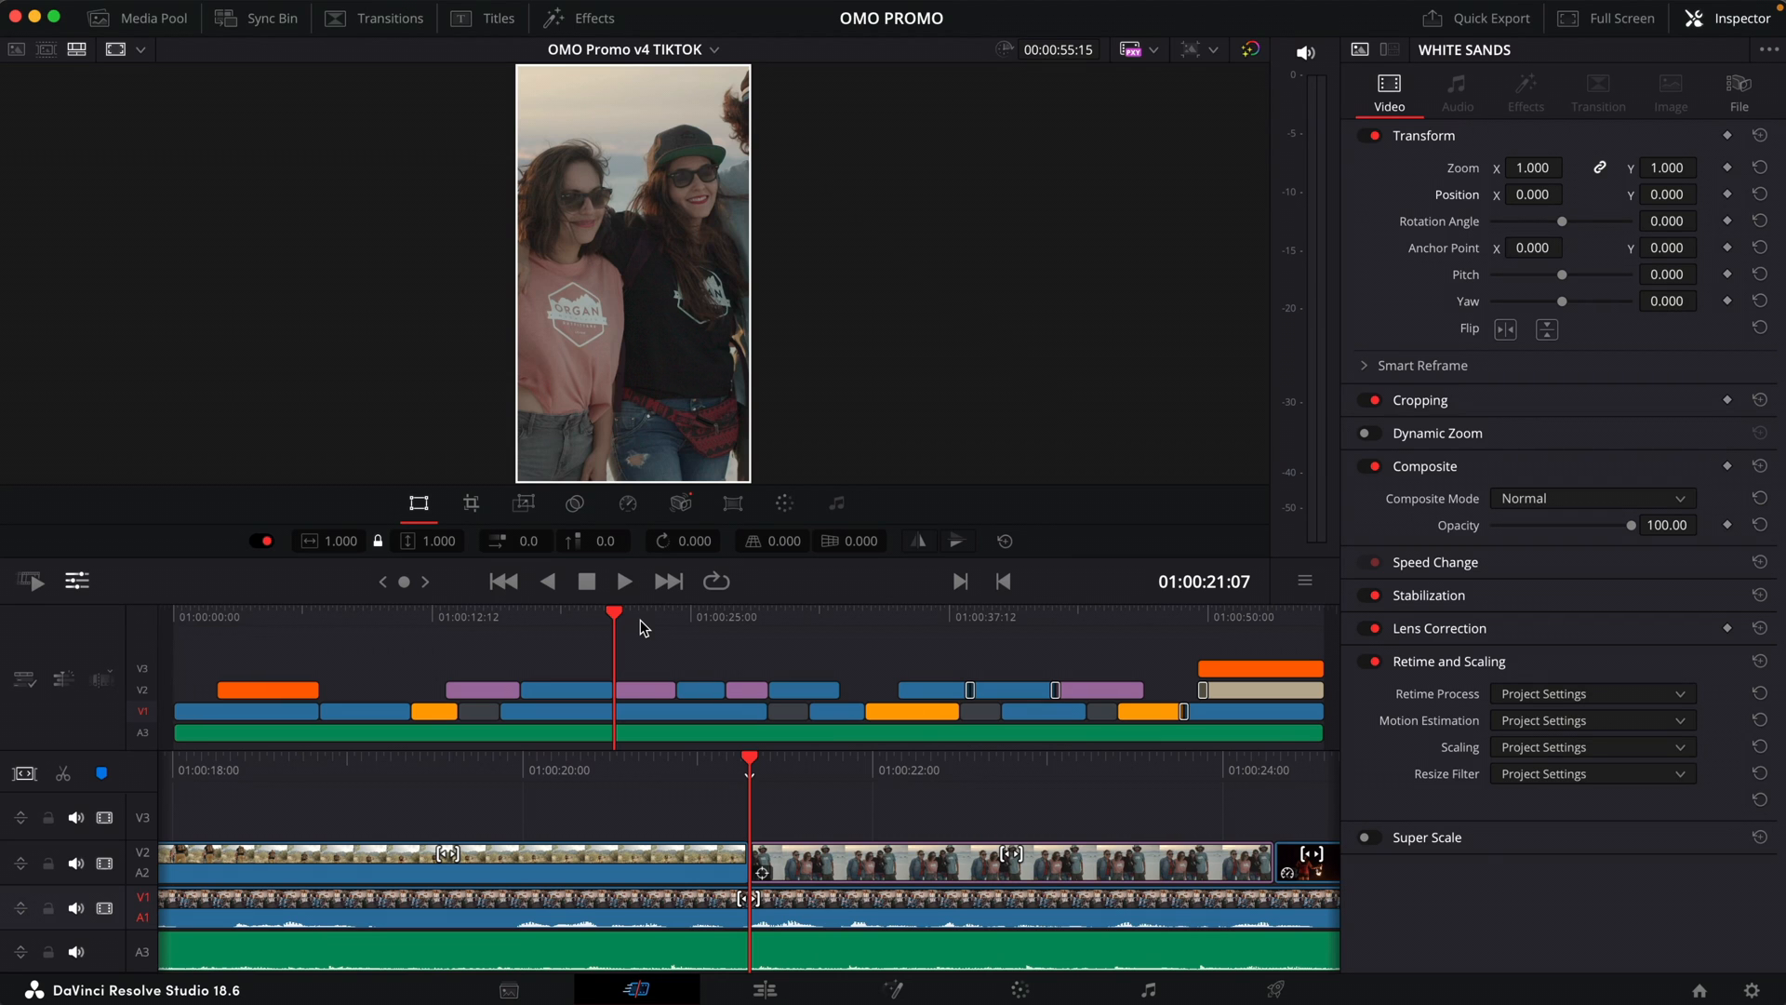
# Play the WHITE SANDS clip at 01:00:21:07, enable Dynamic Zoom on it and preview the default move
pyautogui.press('space')
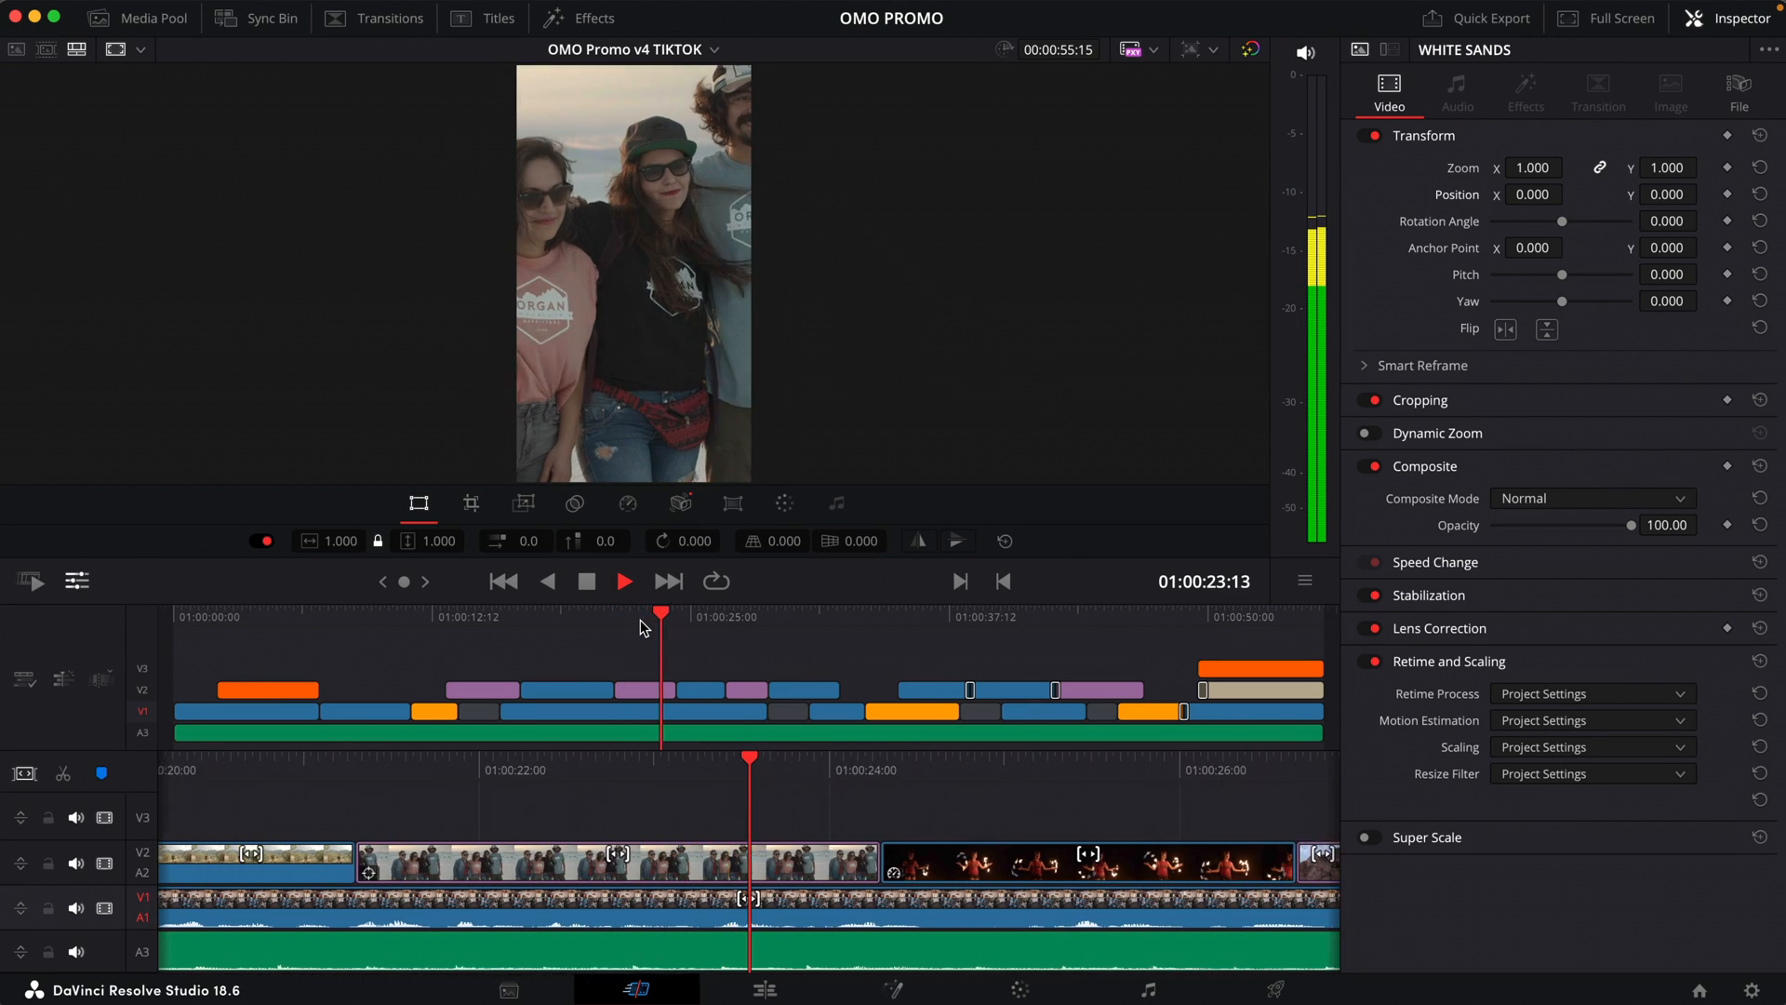
pyautogui.press('space')
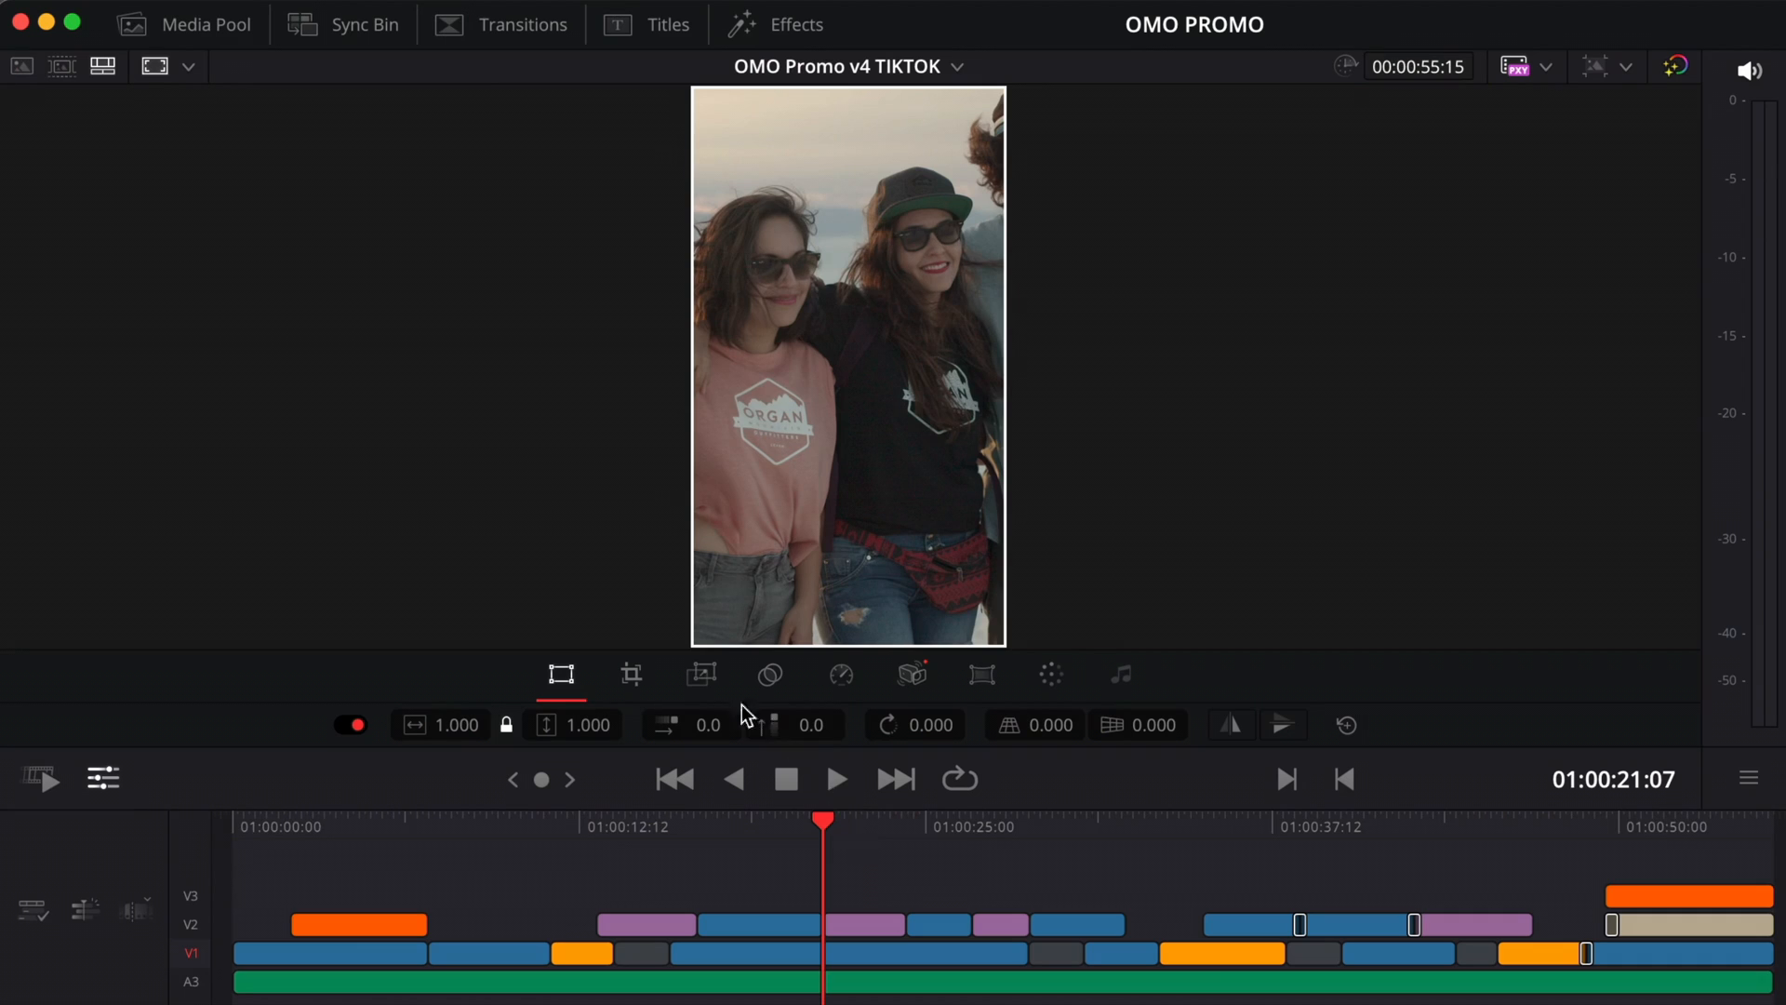
pyautogui.click(704, 674)
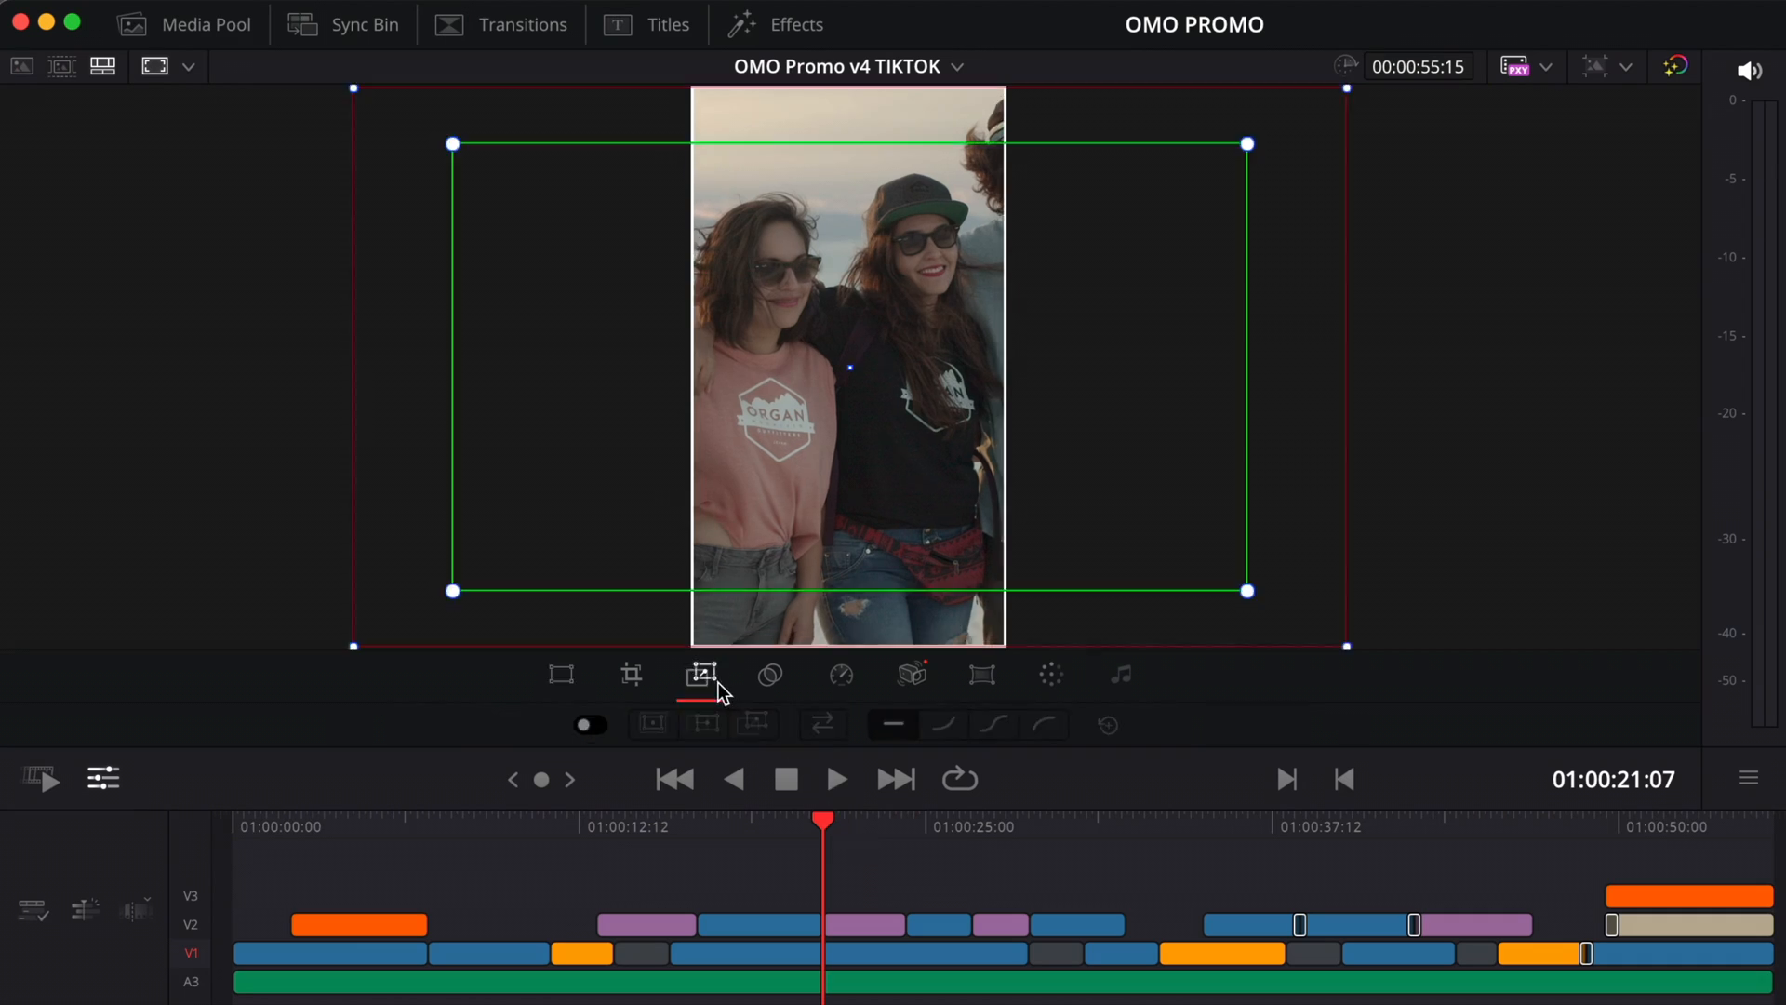
pyautogui.click(599, 727)
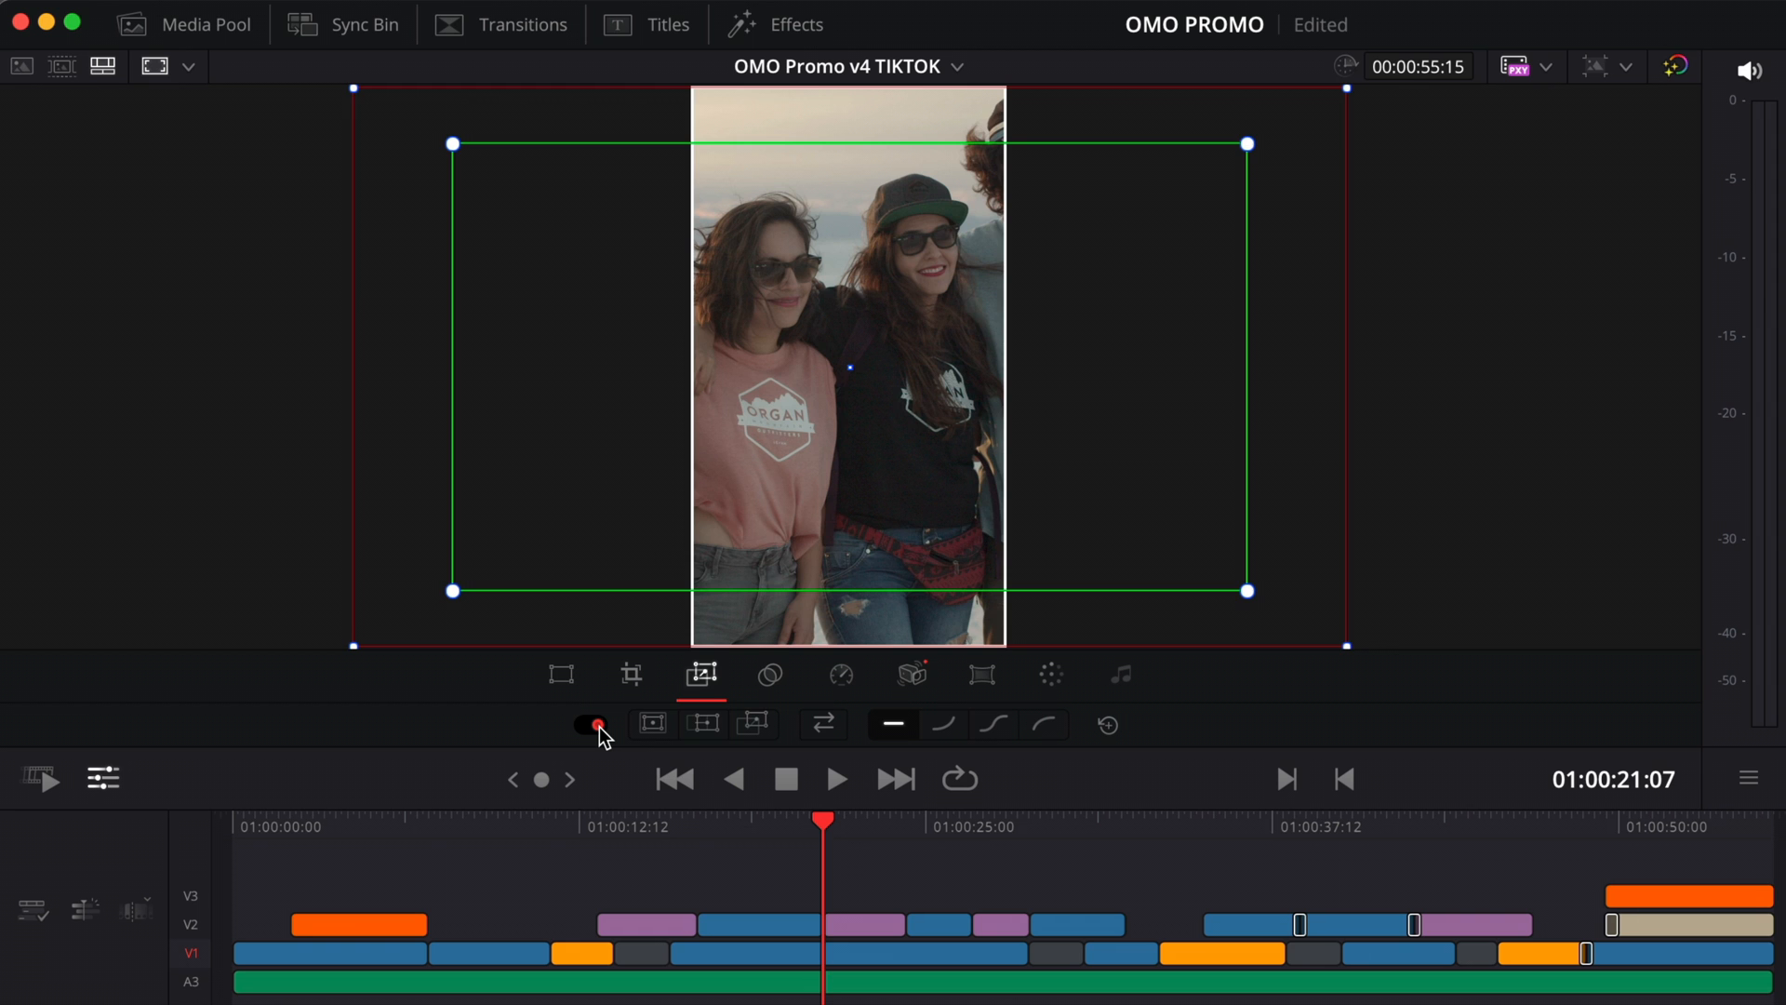
pyautogui.press('space')
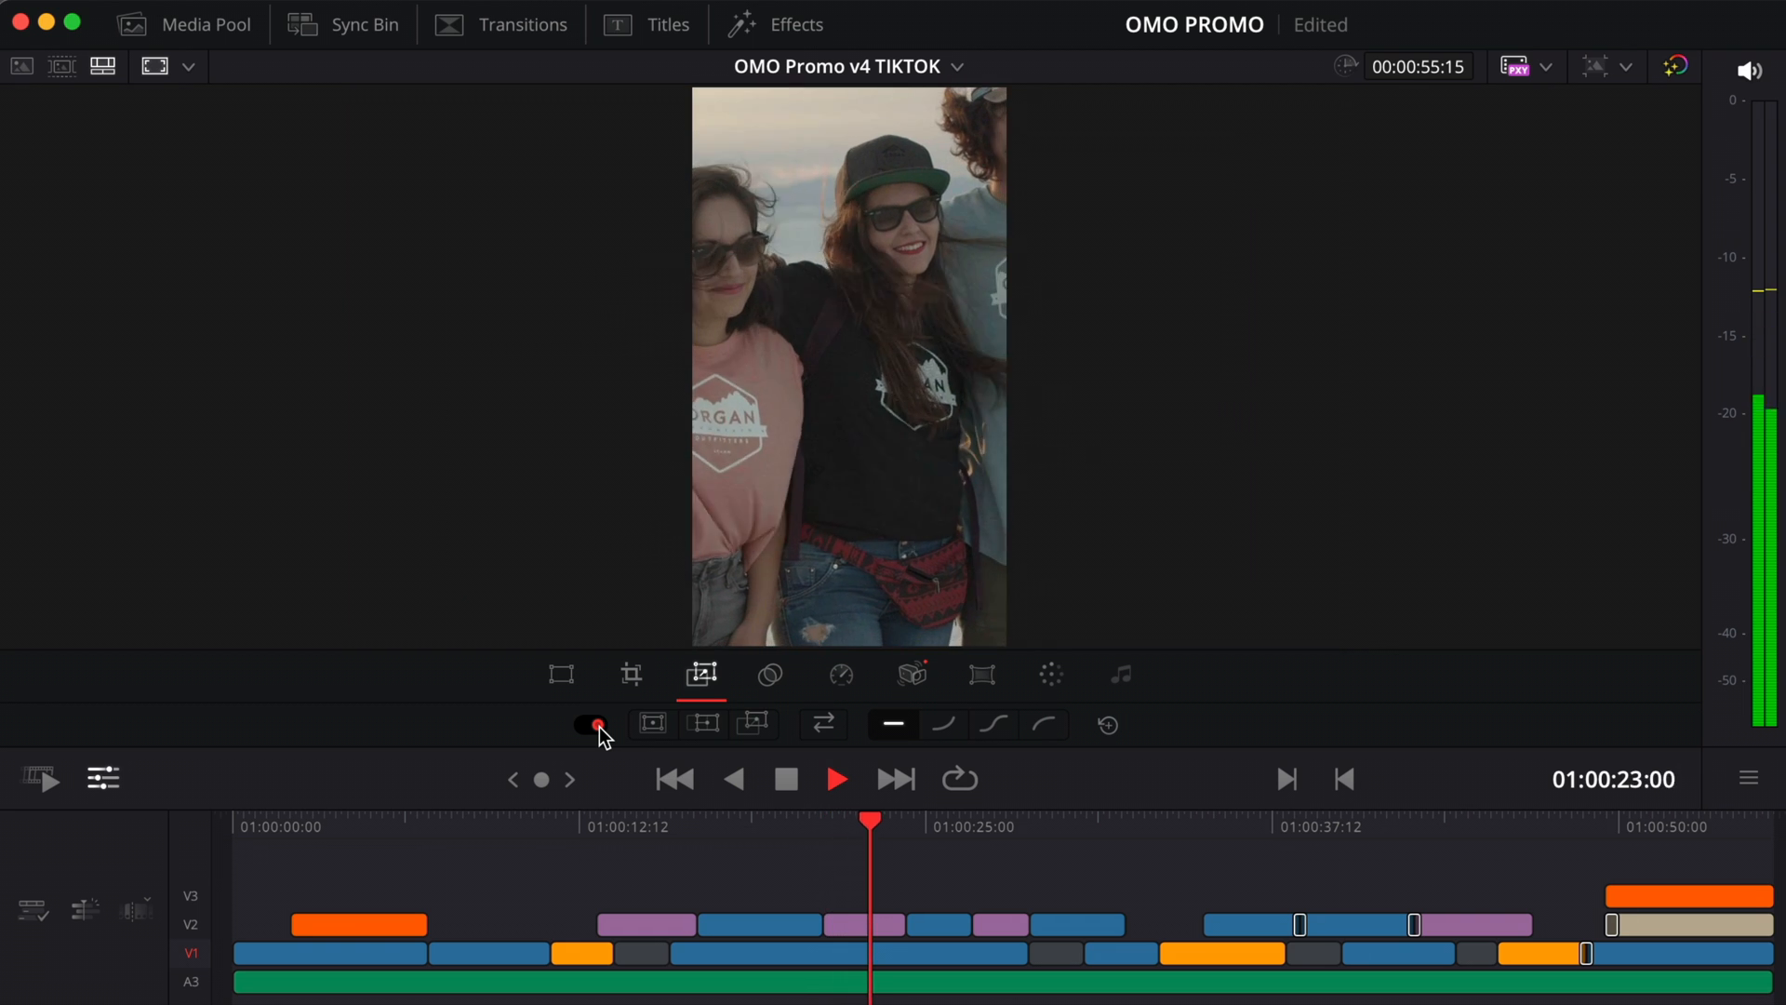
pyautogui.press('space')
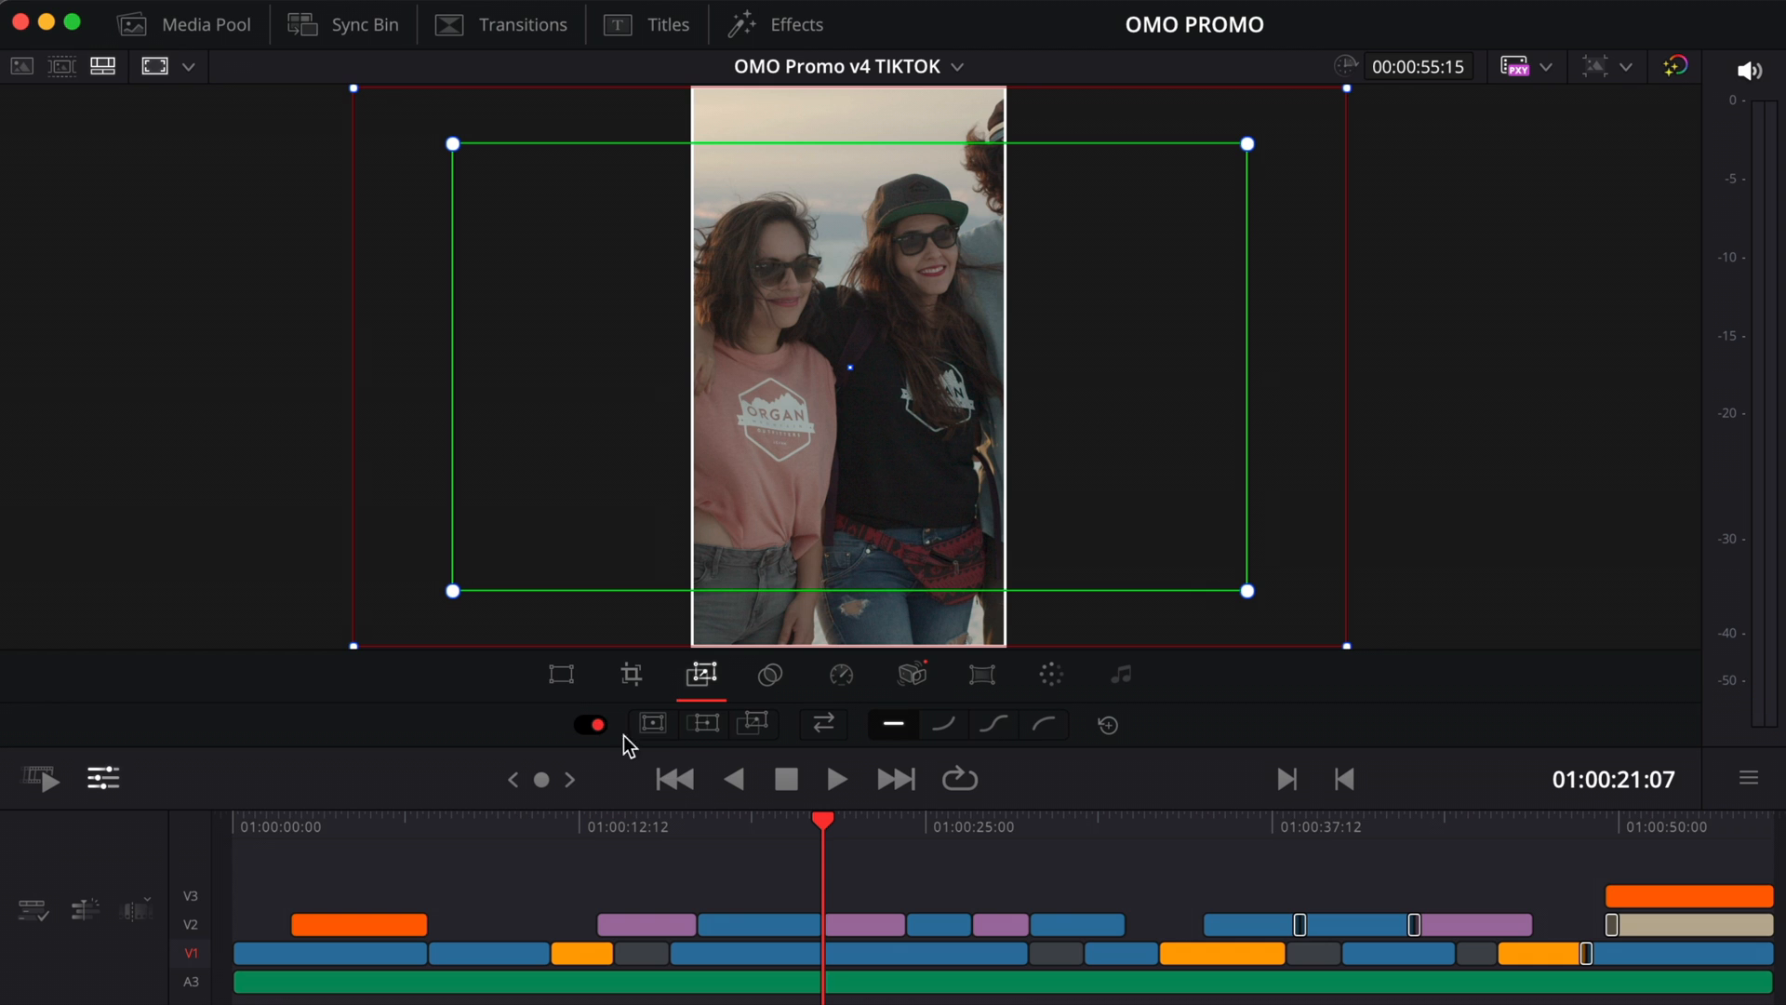
# Apply the pan preset to the WHITE SANDS Dynamic Zoom, preview it and swap its start and end frames
pyautogui.click(703, 732)
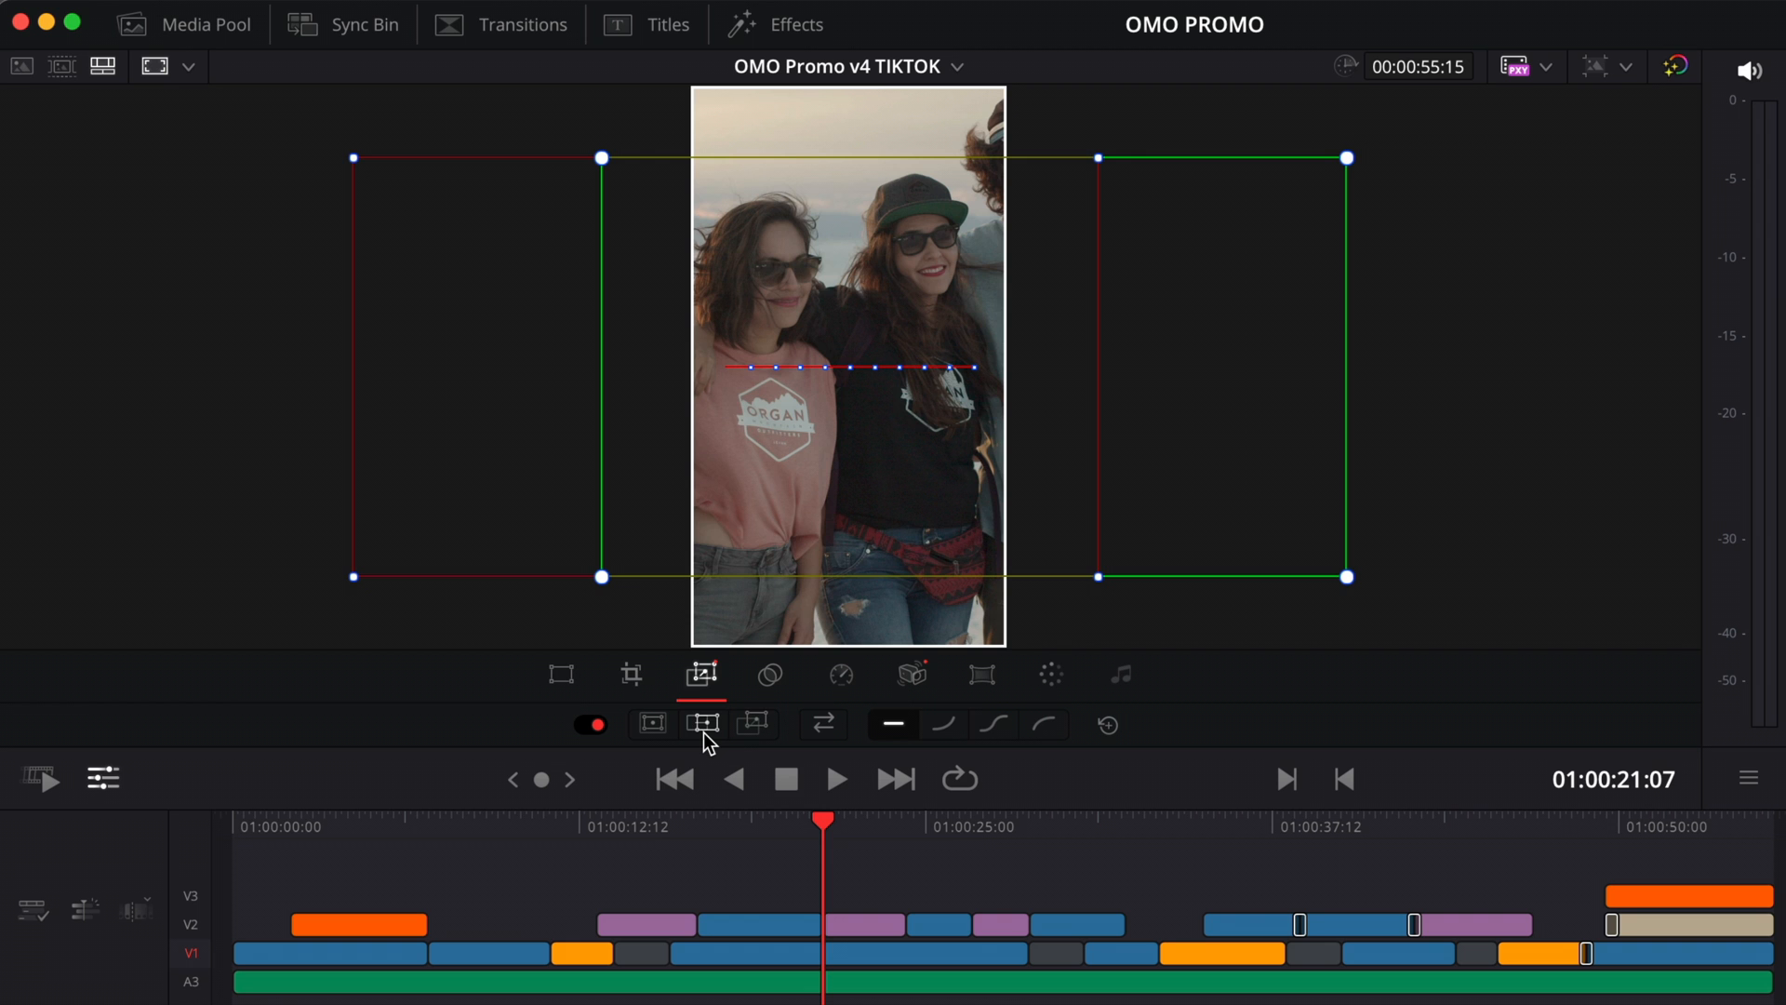
pyautogui.press('space')
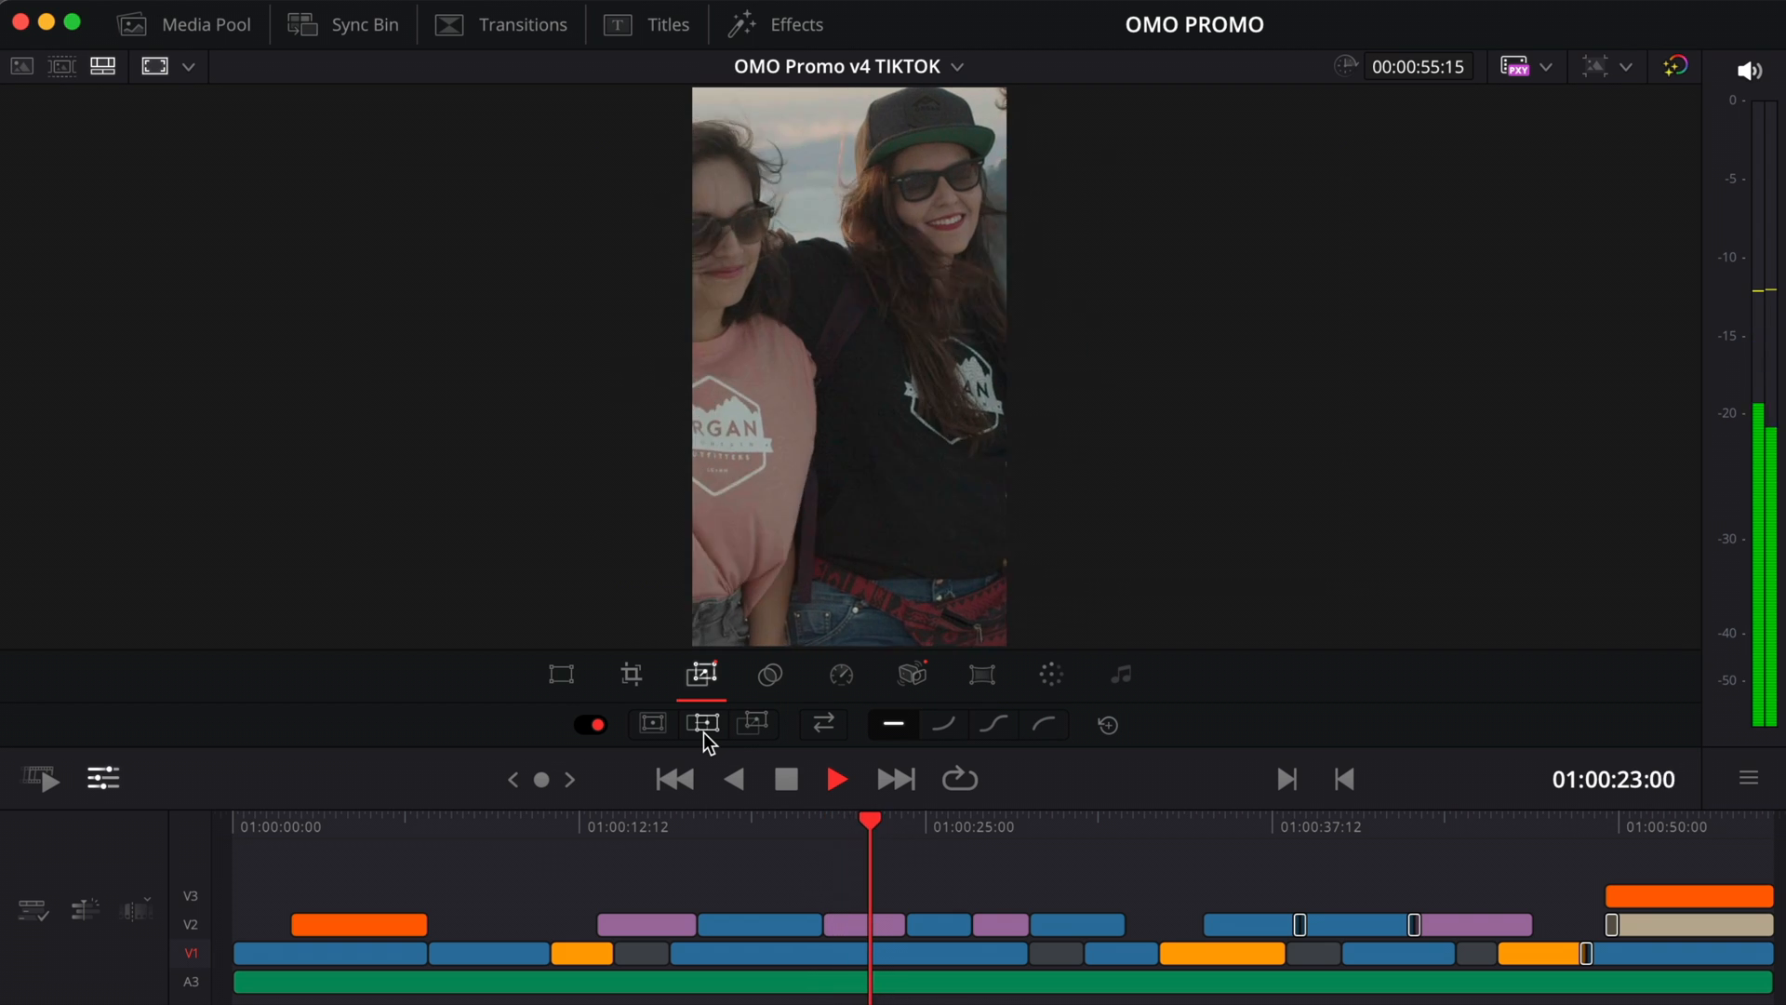
pyautogui.press('space')
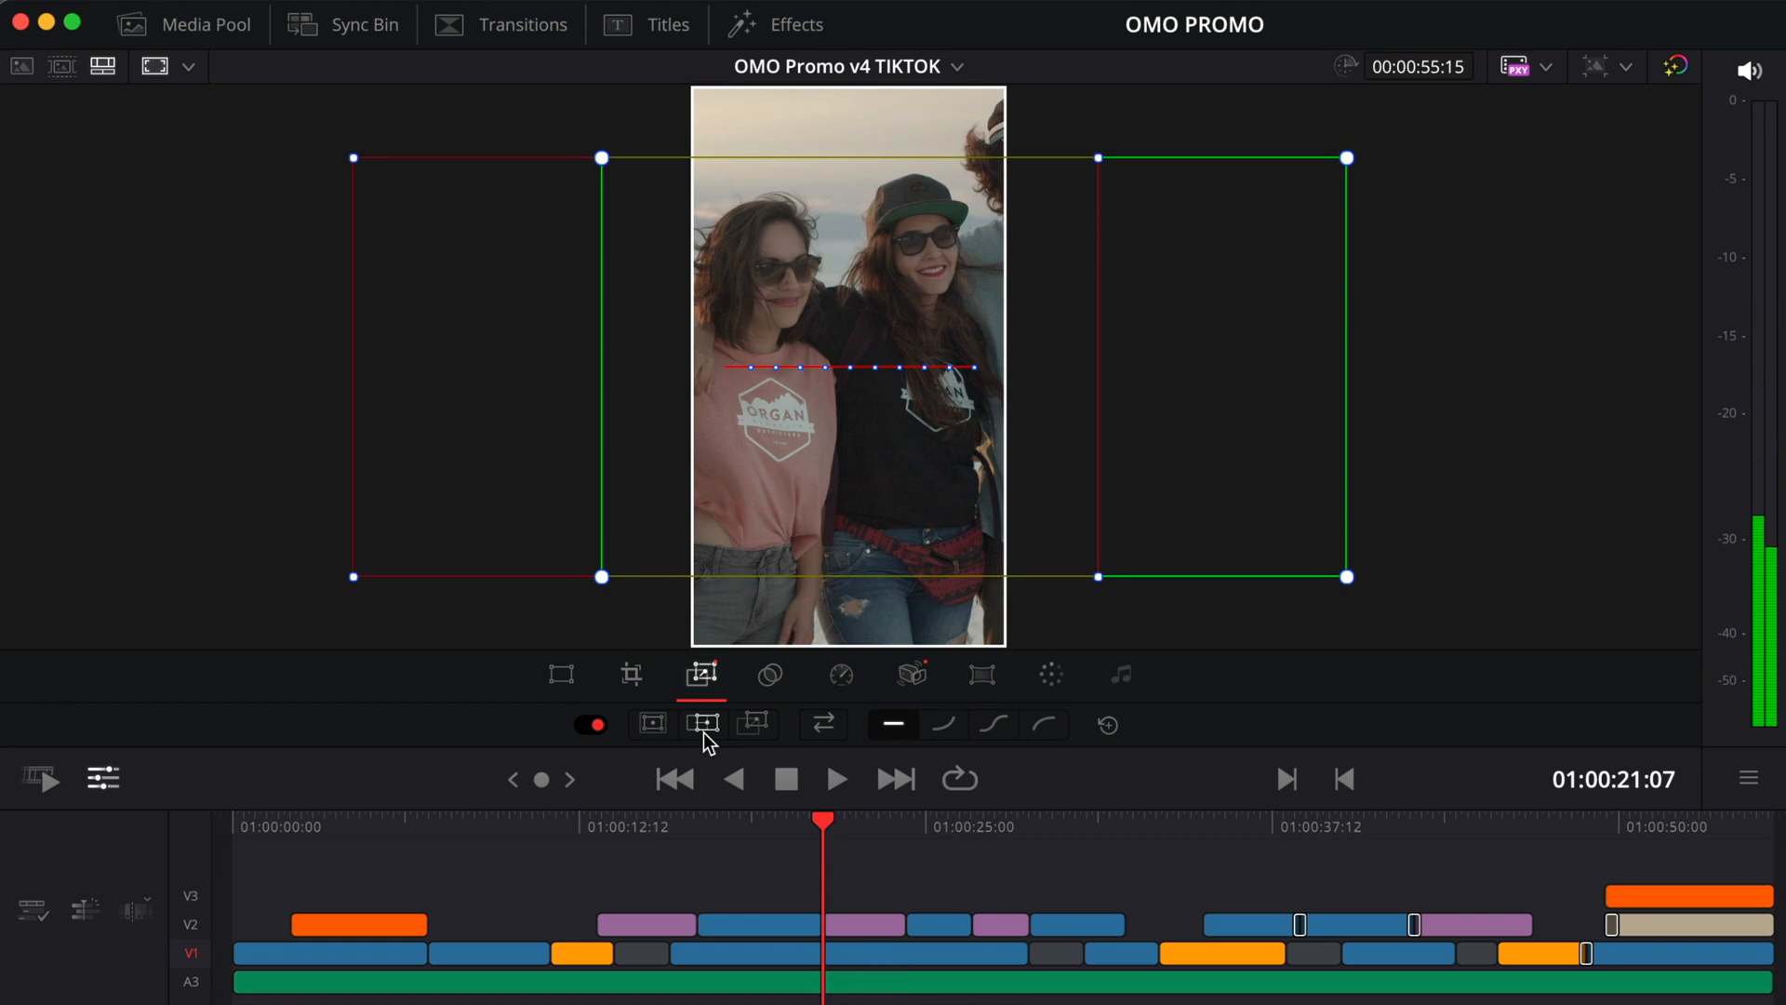
pyautogui.click(840, 739)
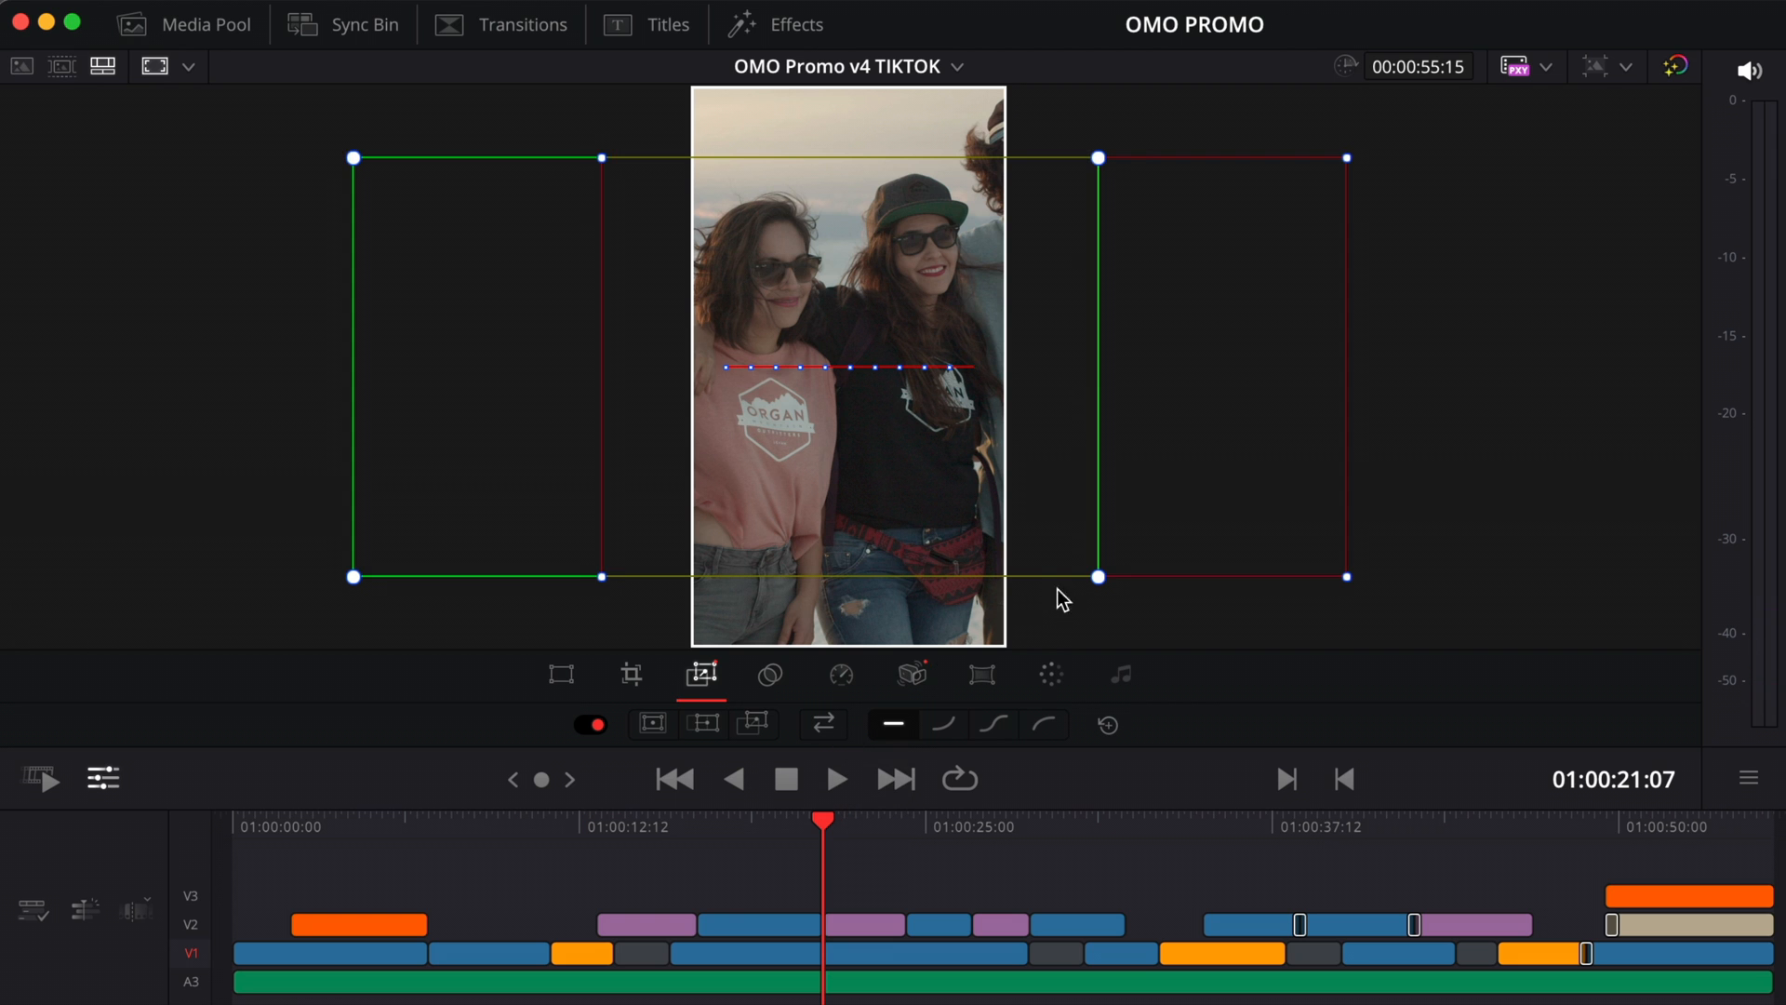
# Enlarge the Dynamic Zoom start and end frames of WHITE SANDS to the full picture height and preview the pan
pyautogui.moveTo(1098, 578); pyautogui.dragTo(1193, 674)
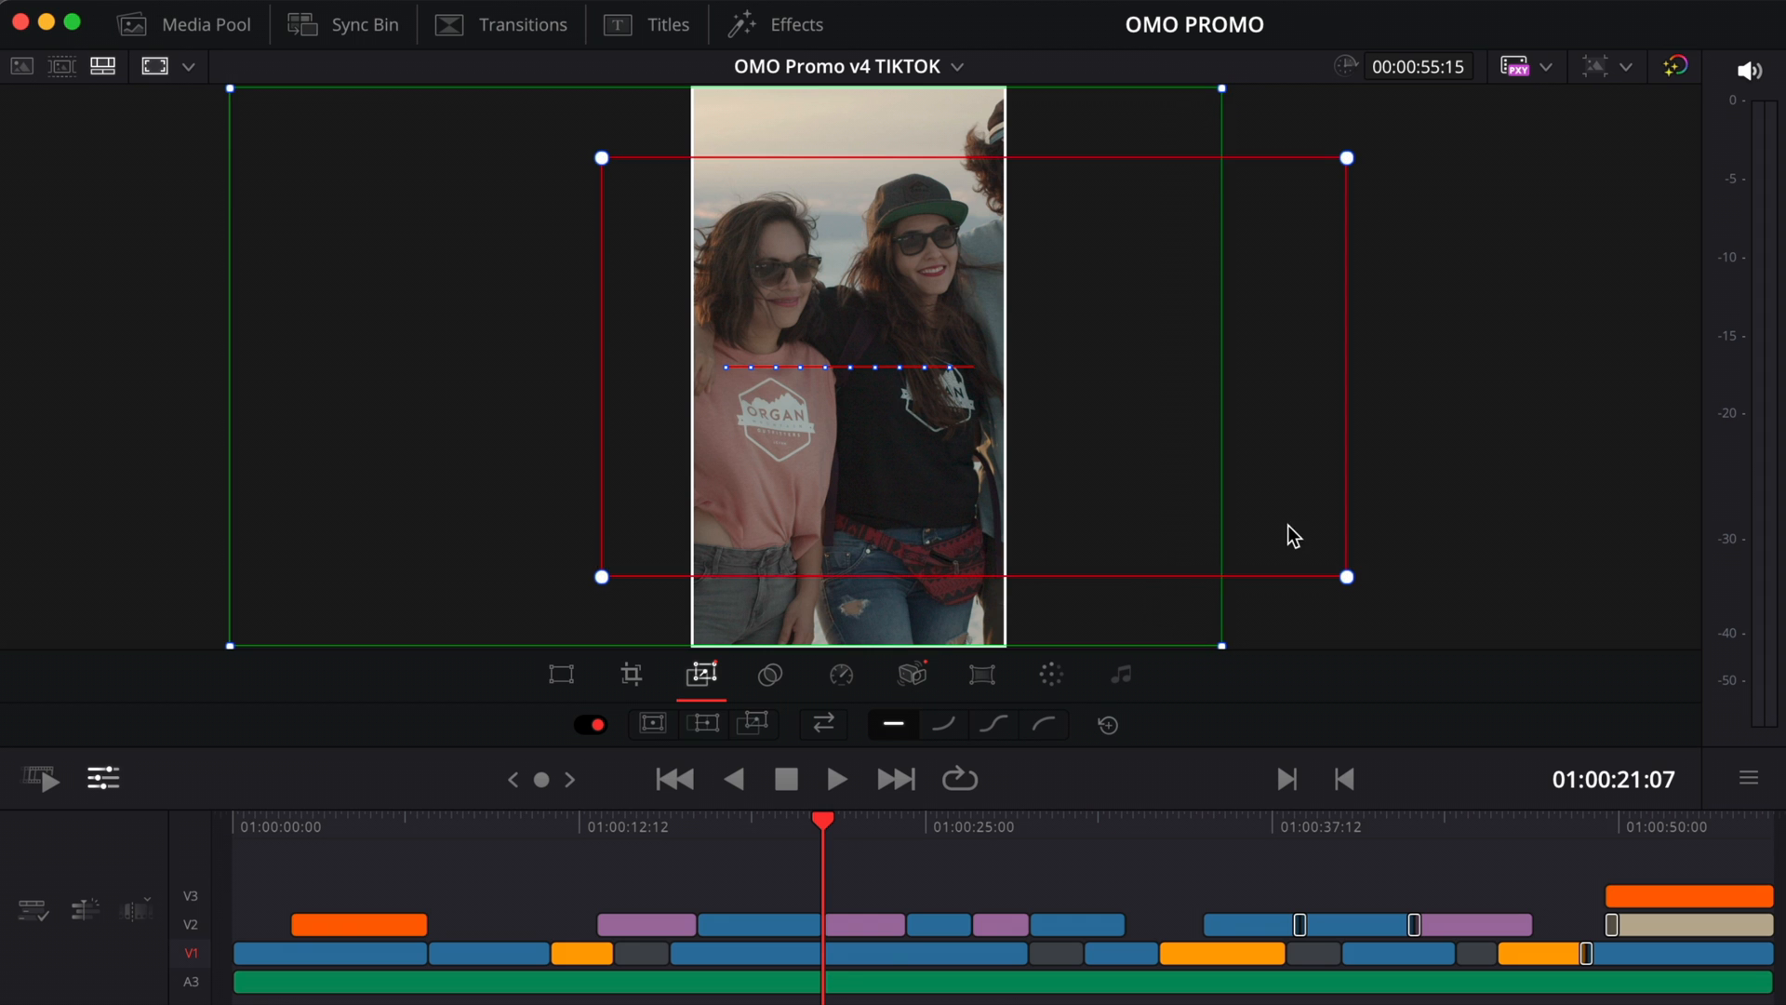
pyautogui.moveTo(611, 584); pyautogui.dragTo(506, 672)
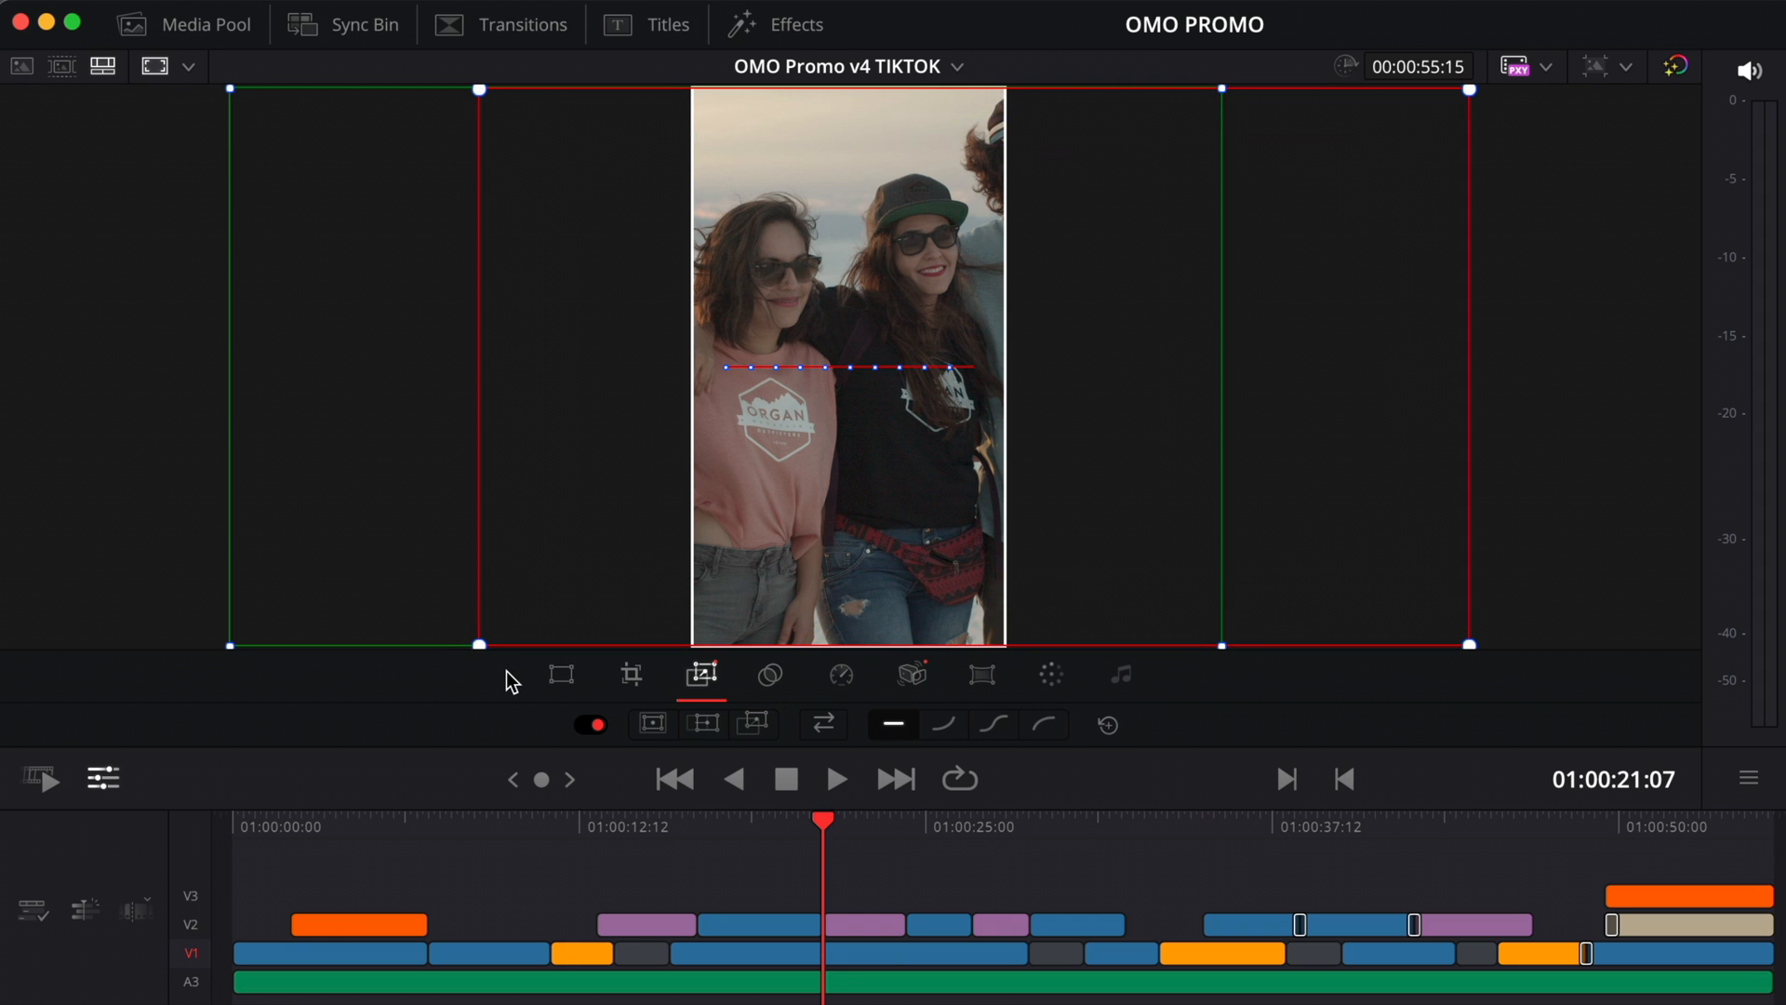
pyautogui.press('space')
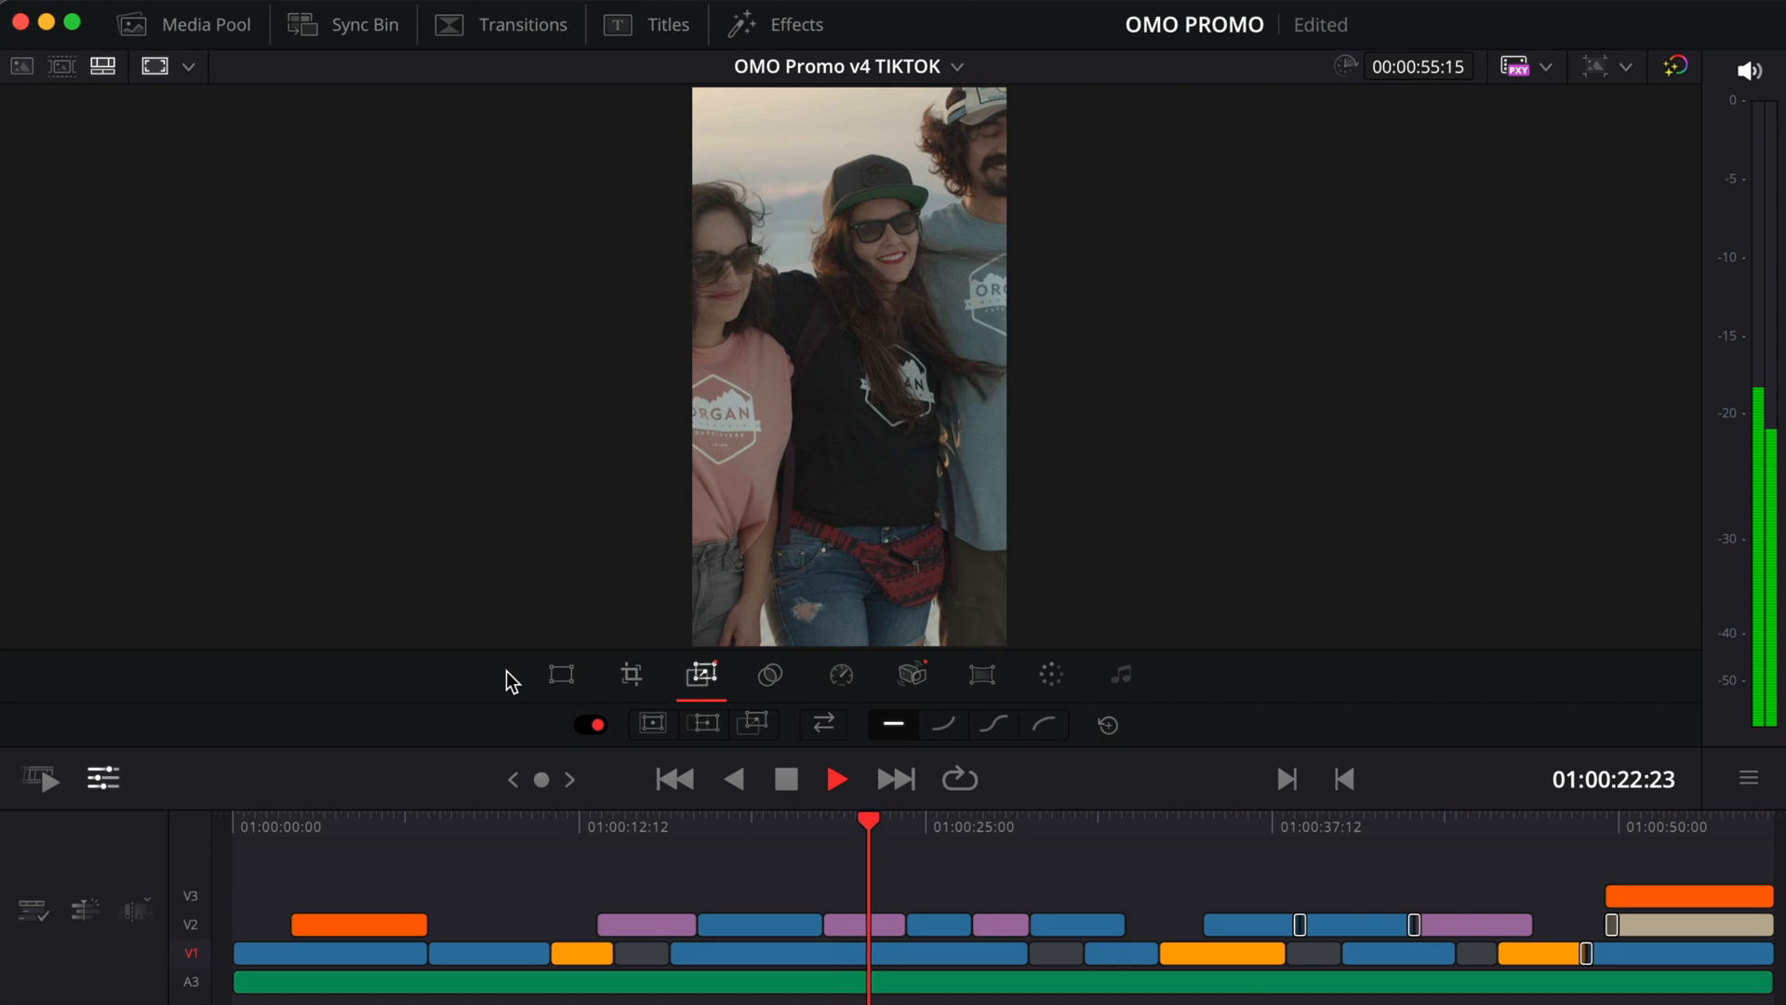
pyautogui.press('space')
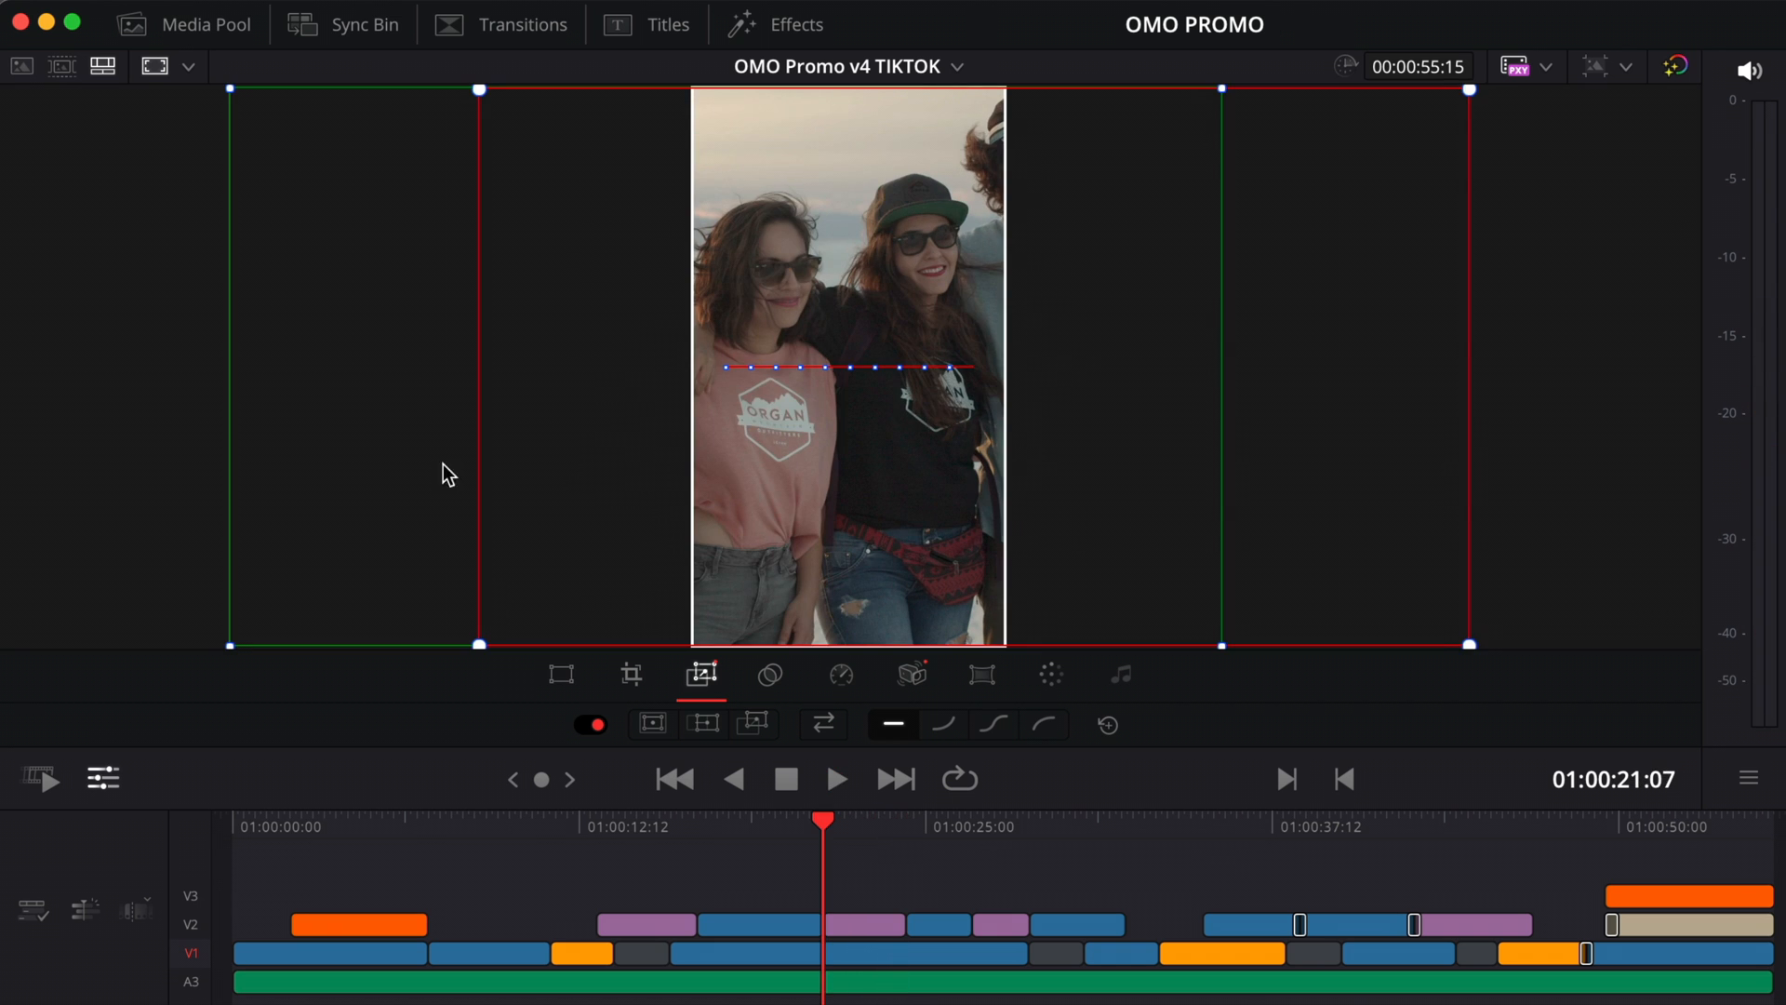
# Move the green Dynamic Zoom start frame farther from the red end frame to widen the WHITE SANDS pan, and preview it
pyautogui.moveTo(405, 378); pyautogui.dragTo(332, 380)
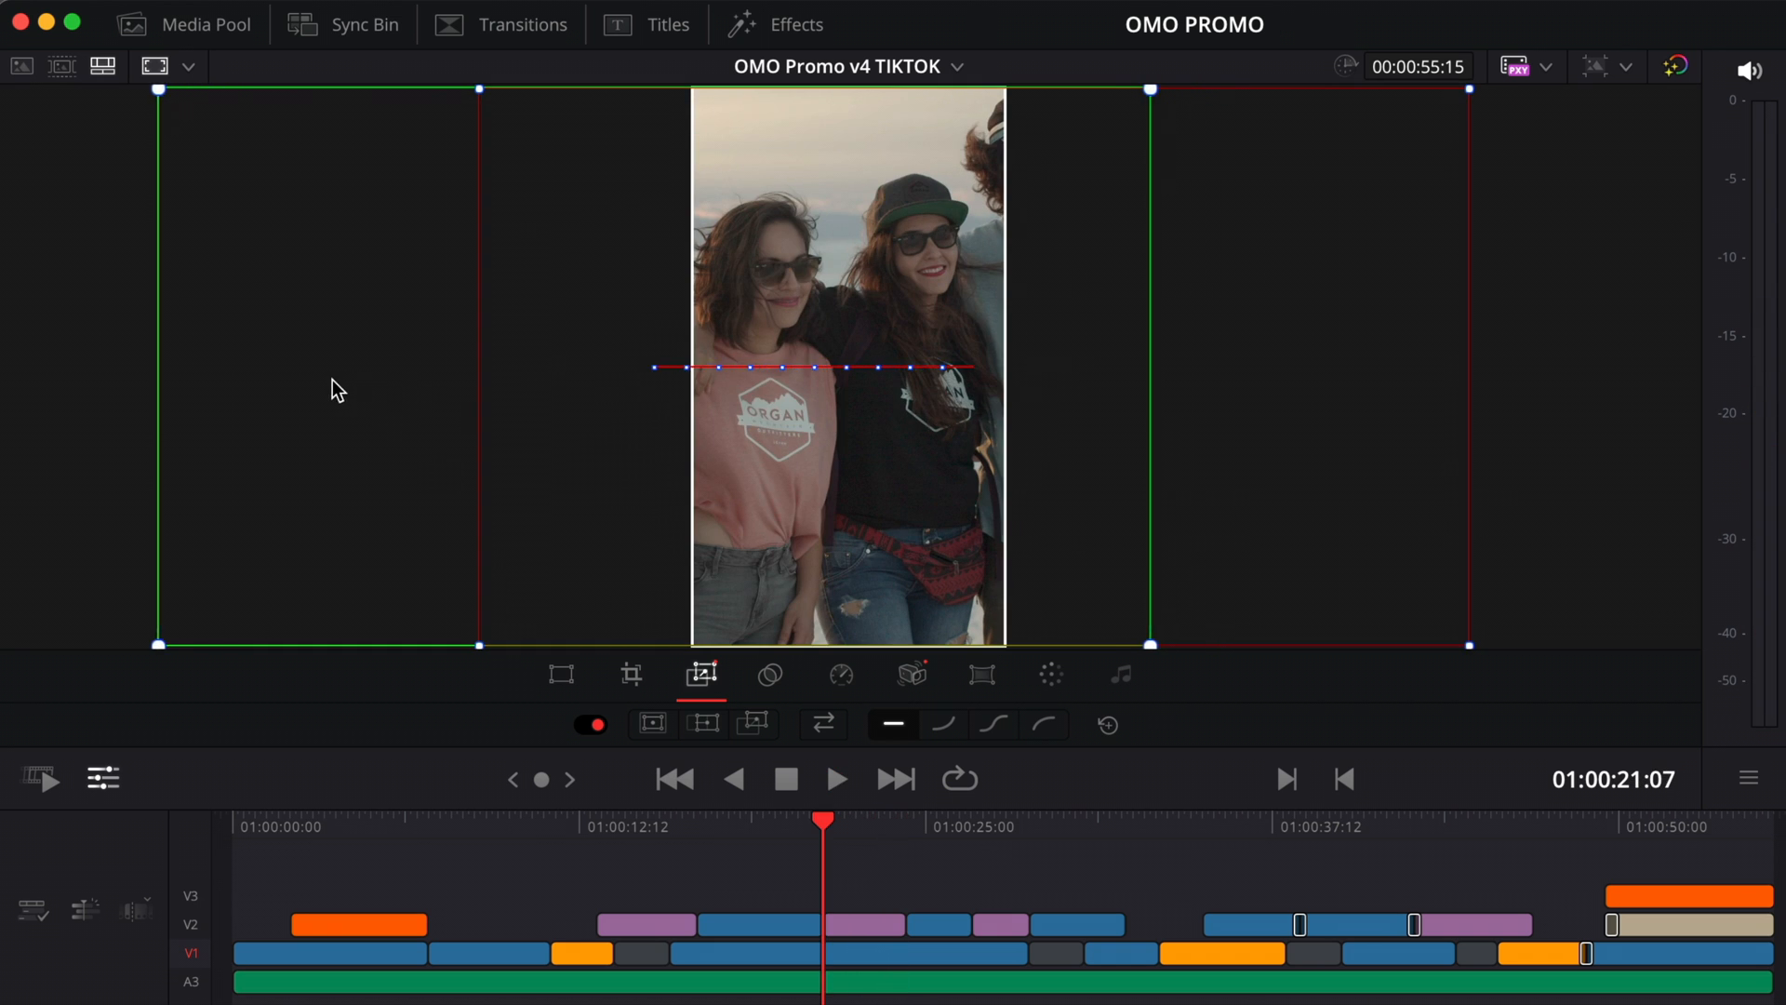
pyautogui.press('space')
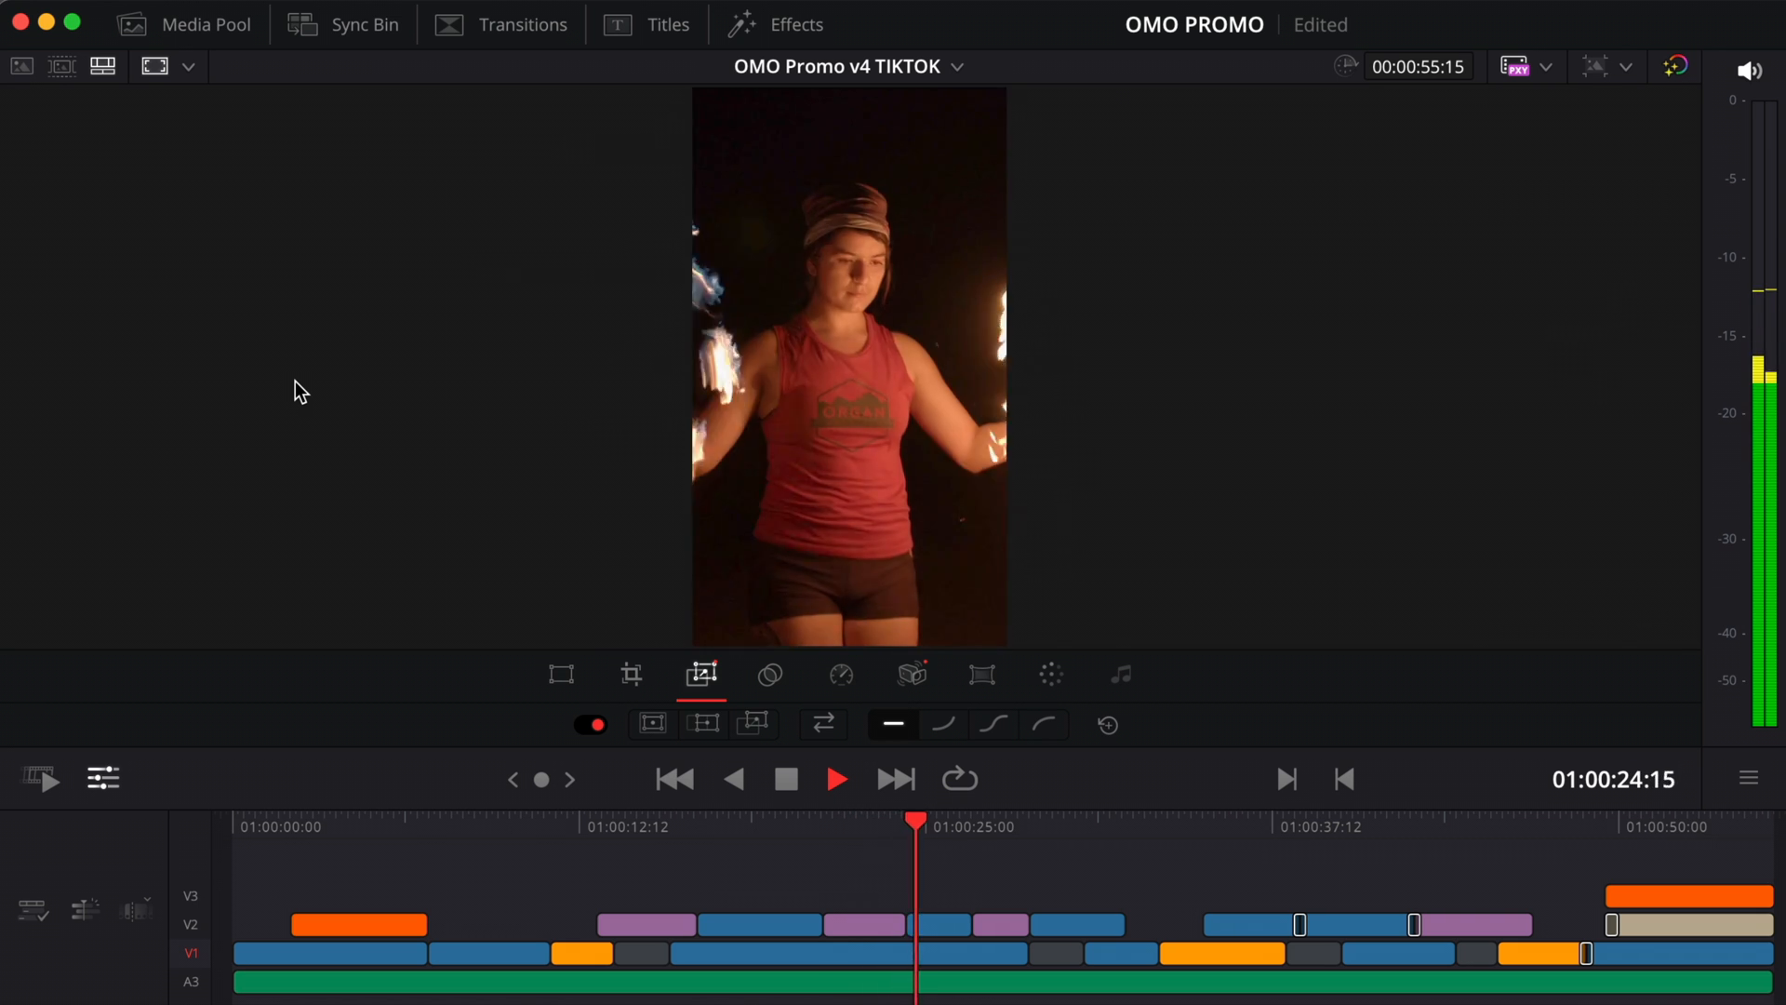
pyautogui.press('space')
# Set the easing of the WHITE SANDS Dynamic Zoom to Ease Out and preview the pan
pyautogui.rightClick(870, 478)
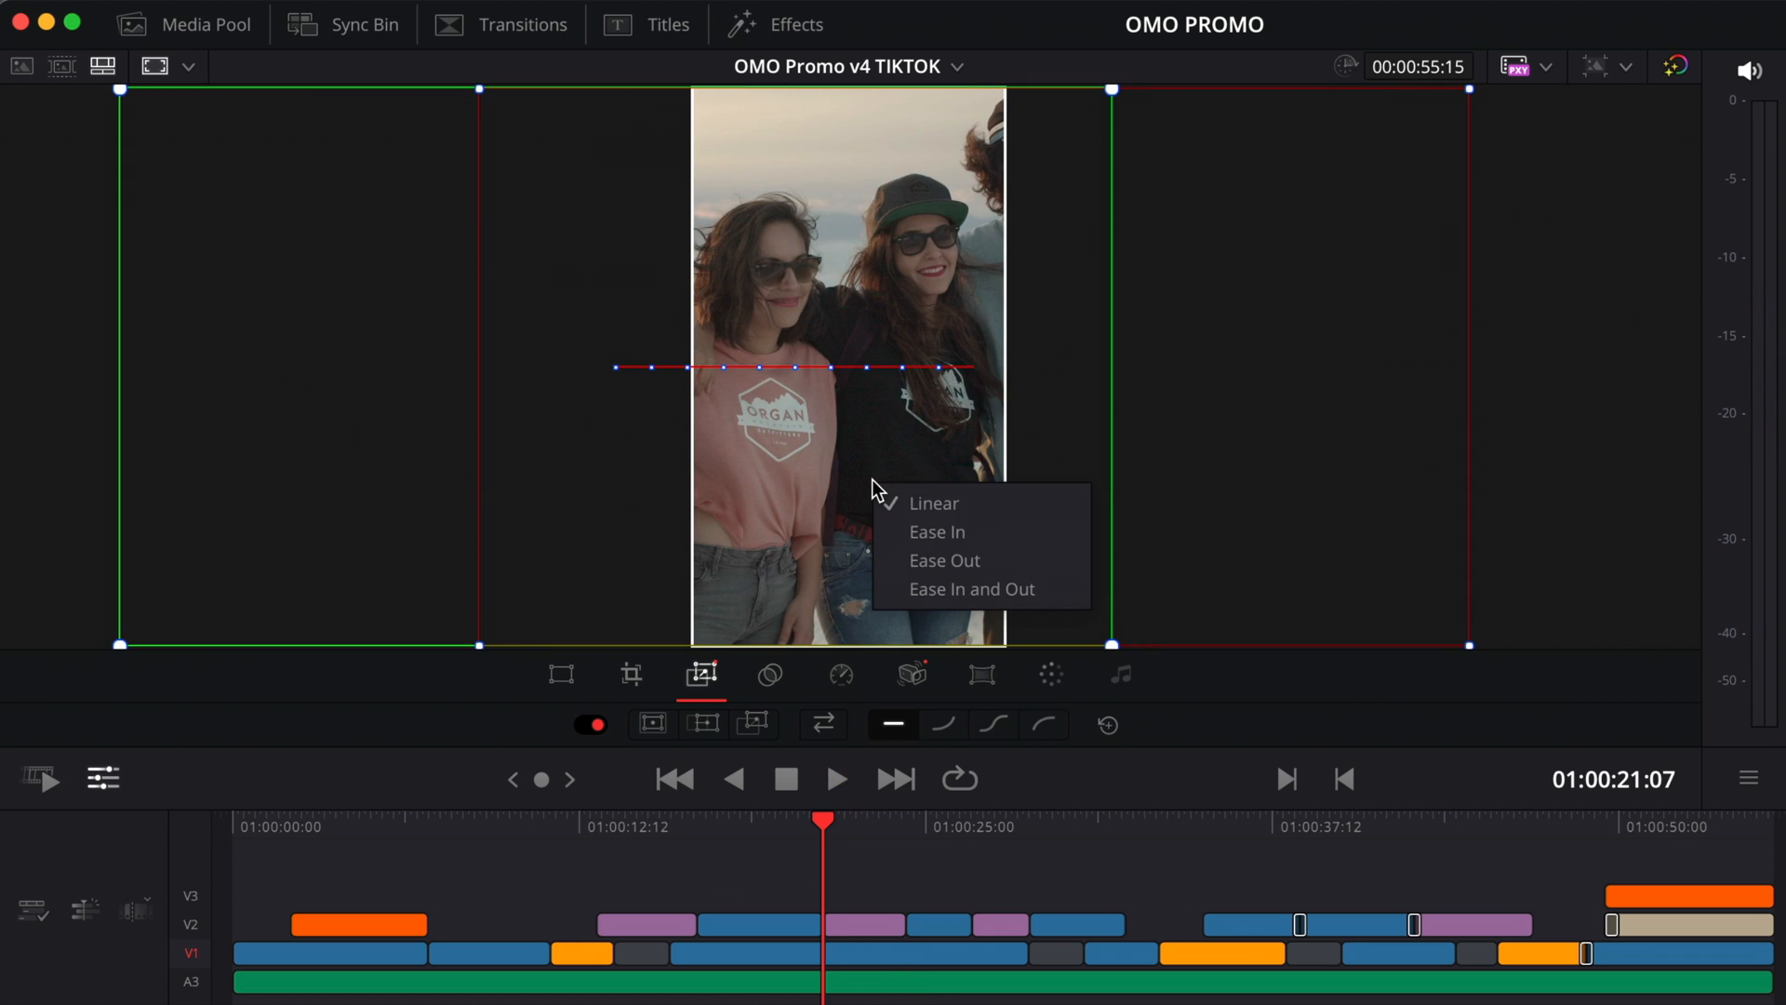
pyautogui.click(1000, 563)
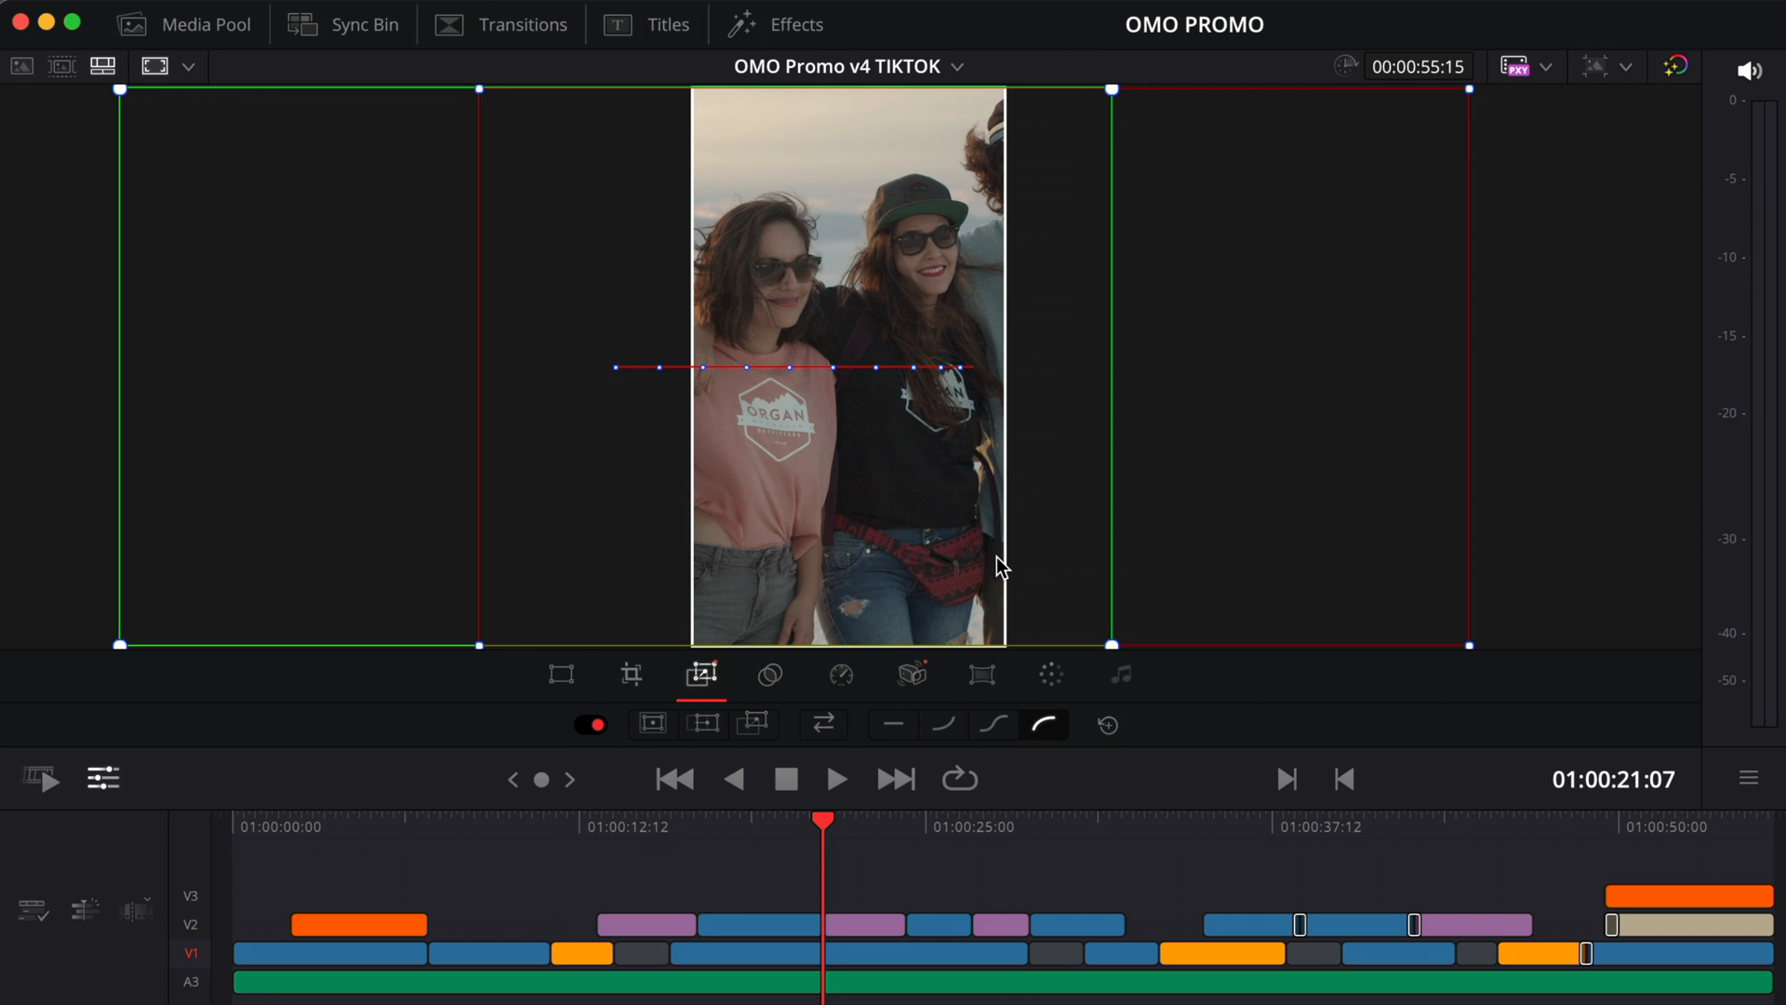
pyautogui.press('space')
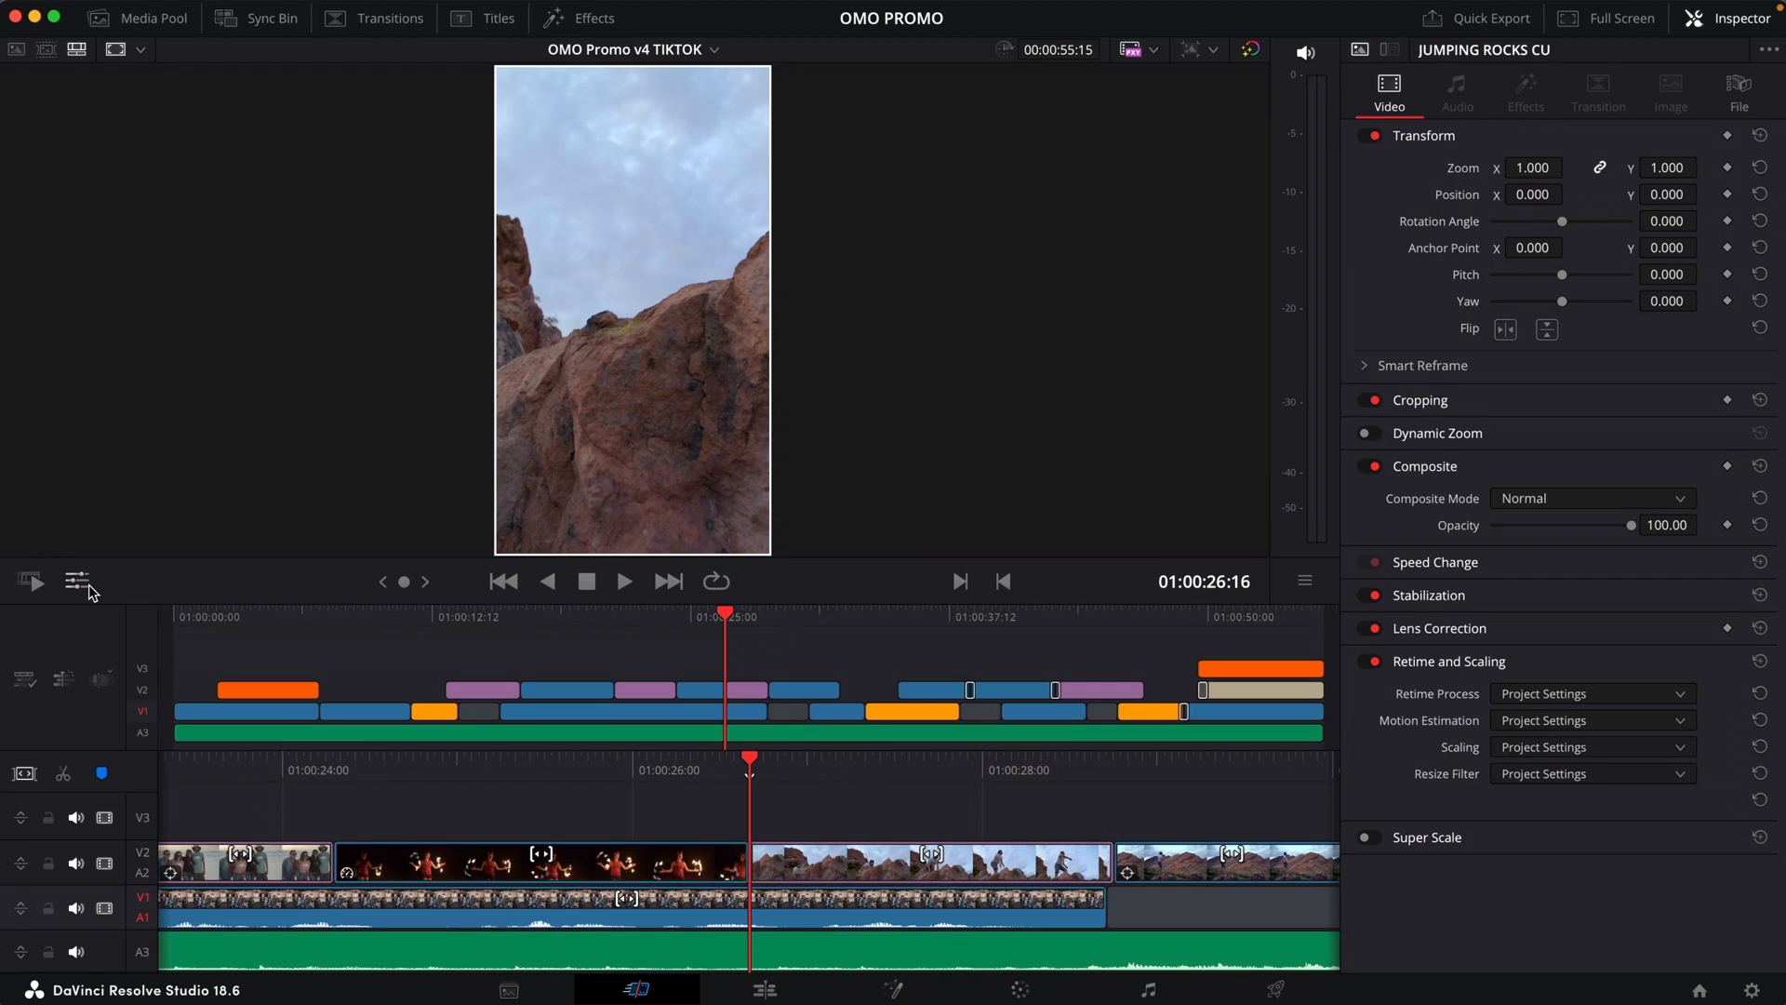
# Play the JUMPING ROCKS CU clip at 01:00:26:16 to check how the subject moves through the vertical frame
pyautogui.press('space')
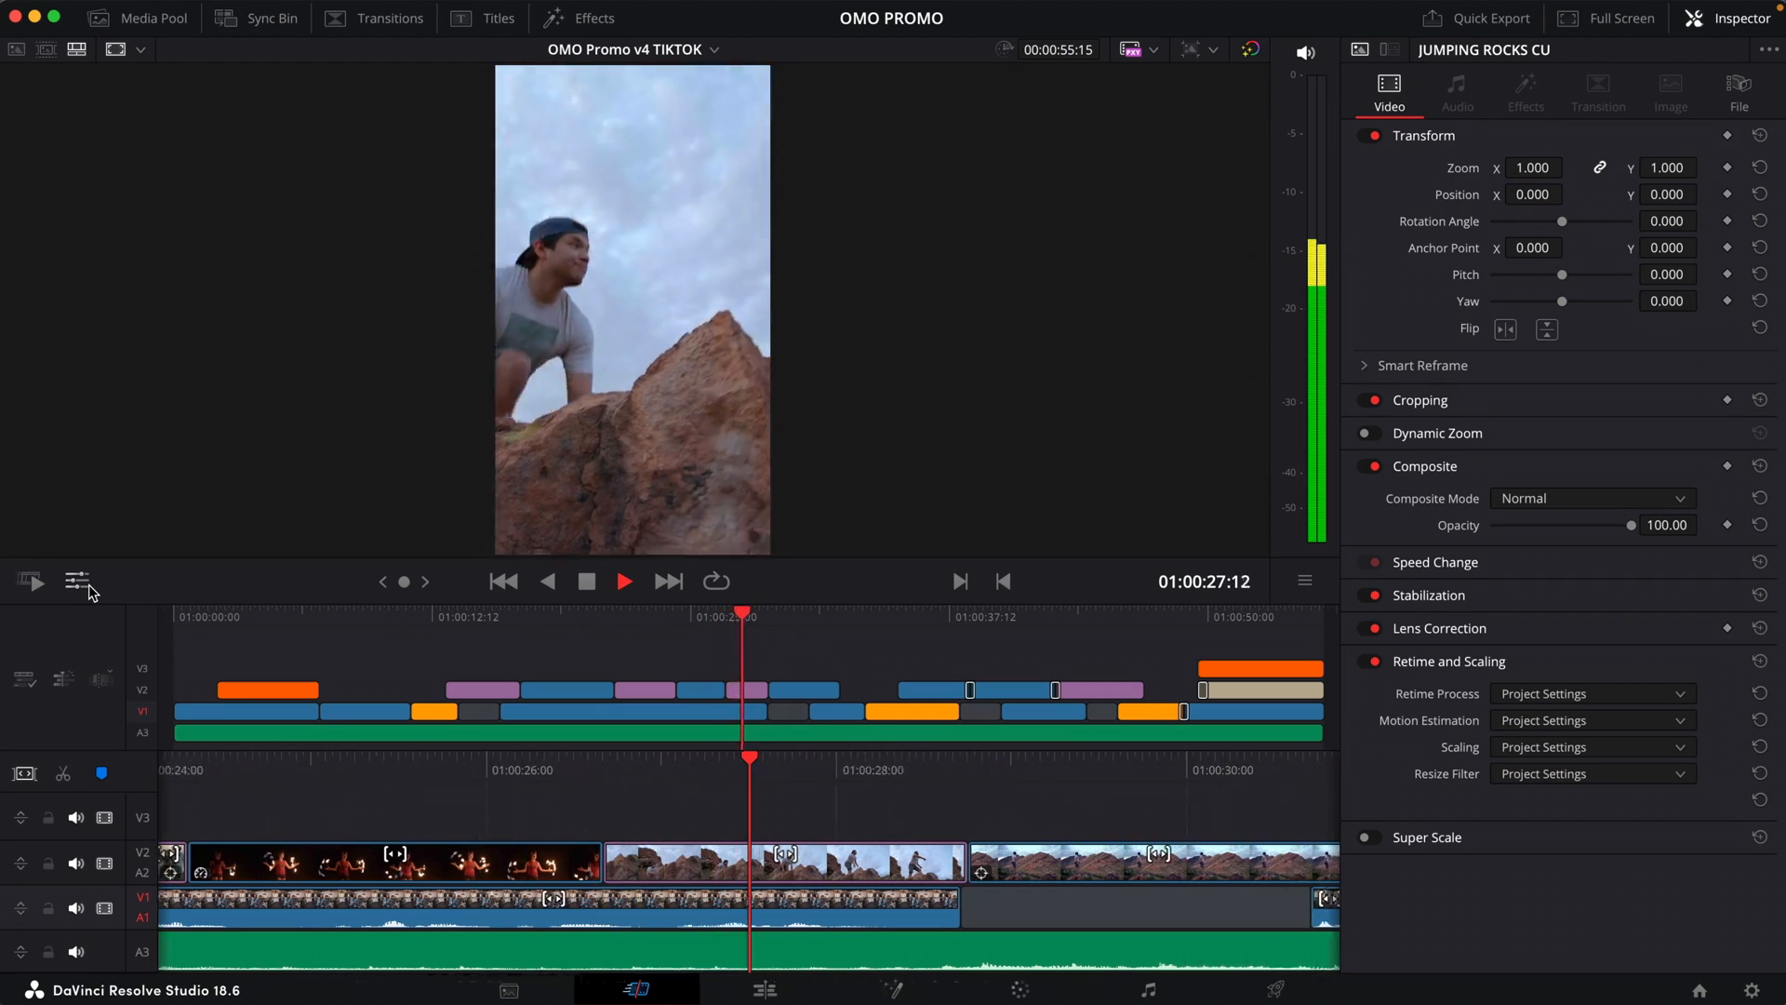
pyautogui.press('space')
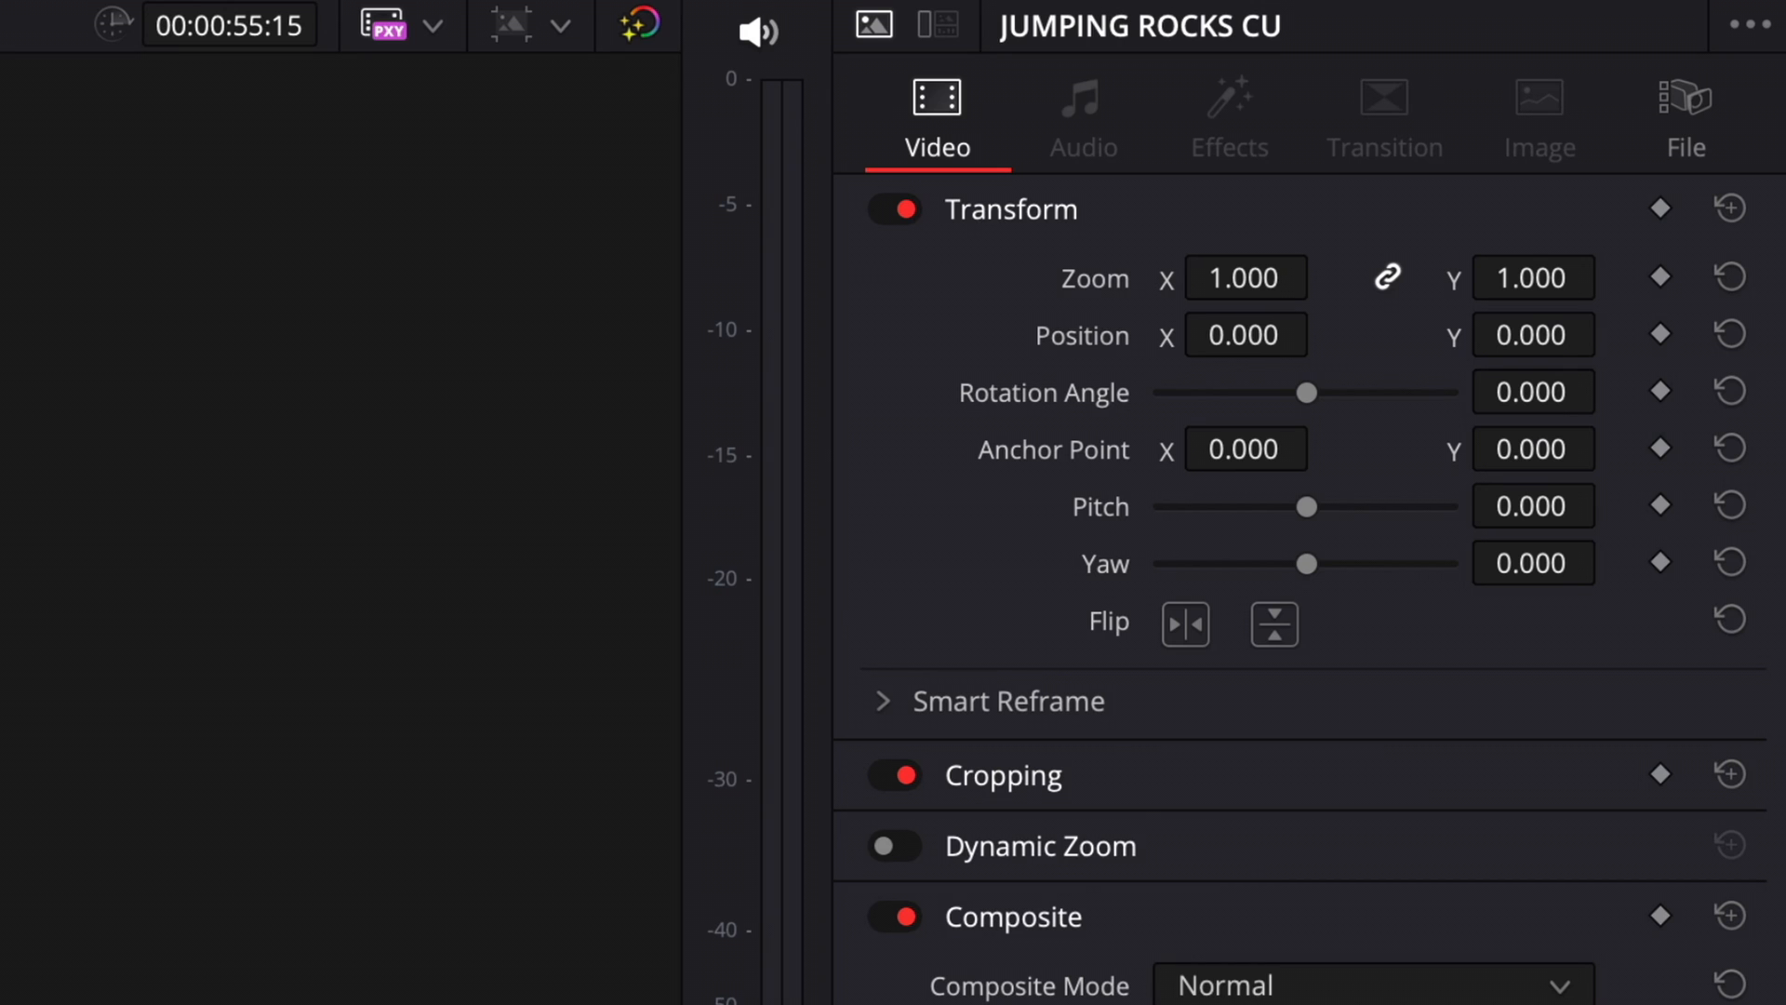
# Apply Smart Reframe to JUMPING ROCKS CU with the object of interest on Auto, and preview the reframed clip
pyautogui.click(1199, 711)
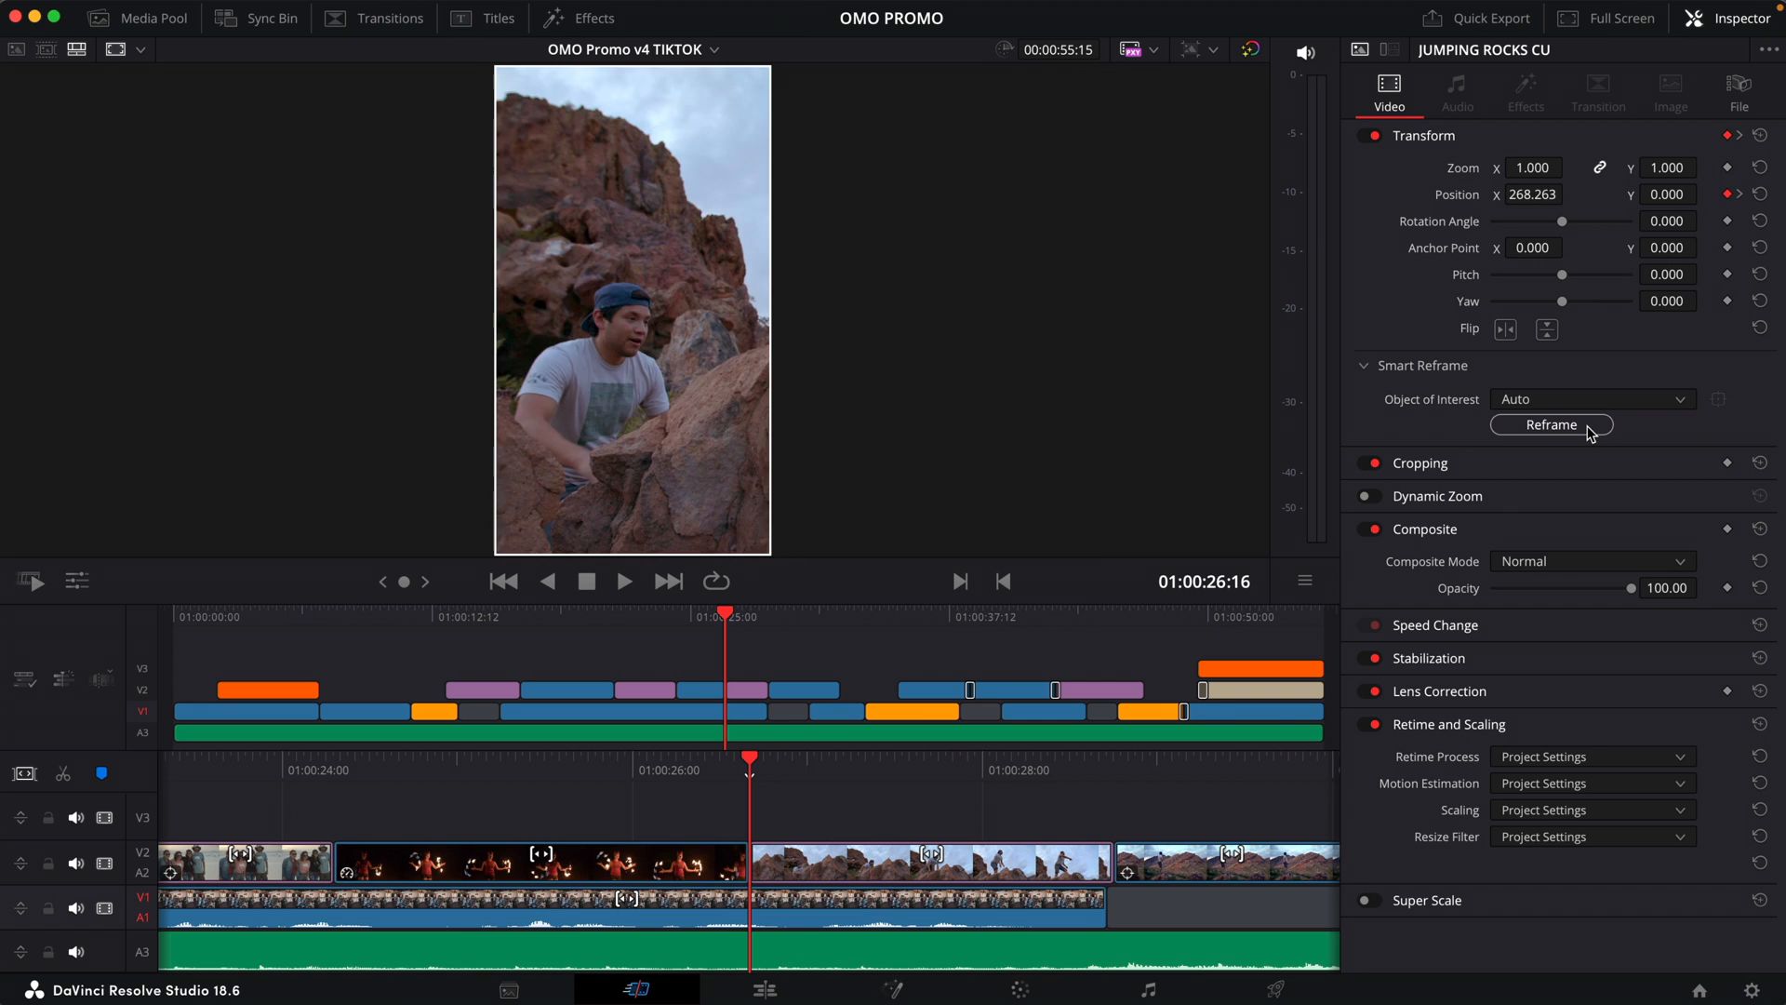
pyautogui.press('space')
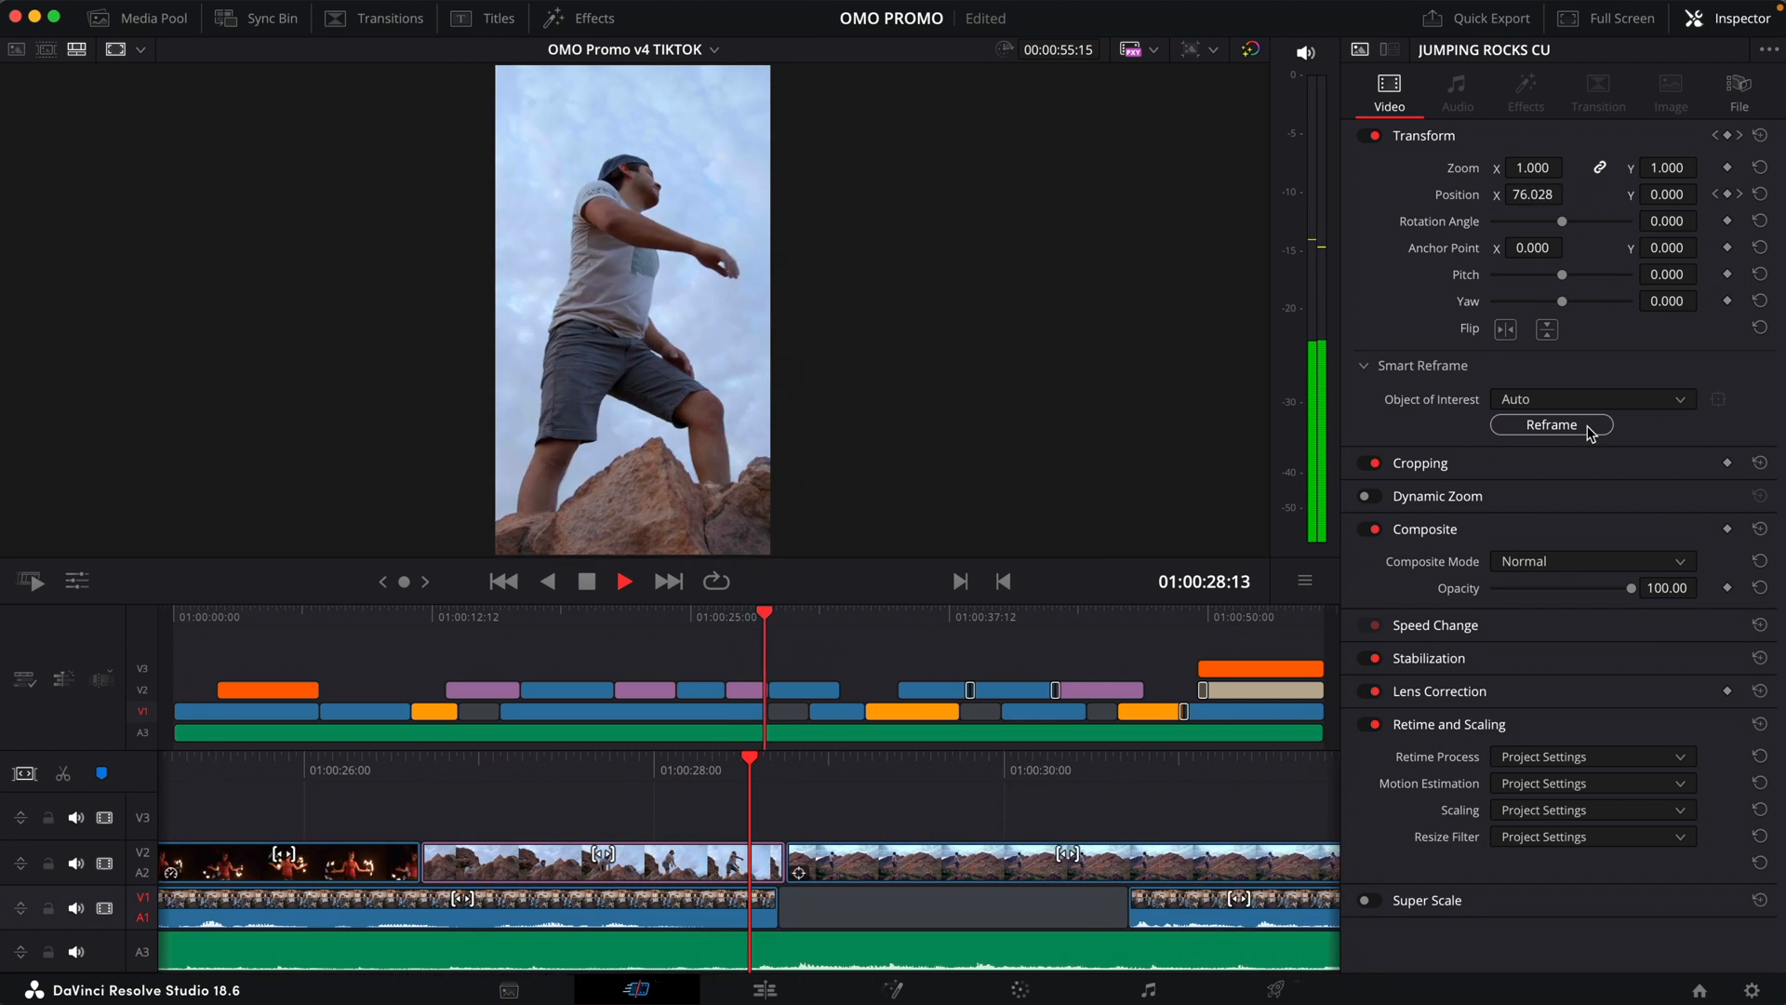
pyautogui.press('space')
pyautogui.press('space')
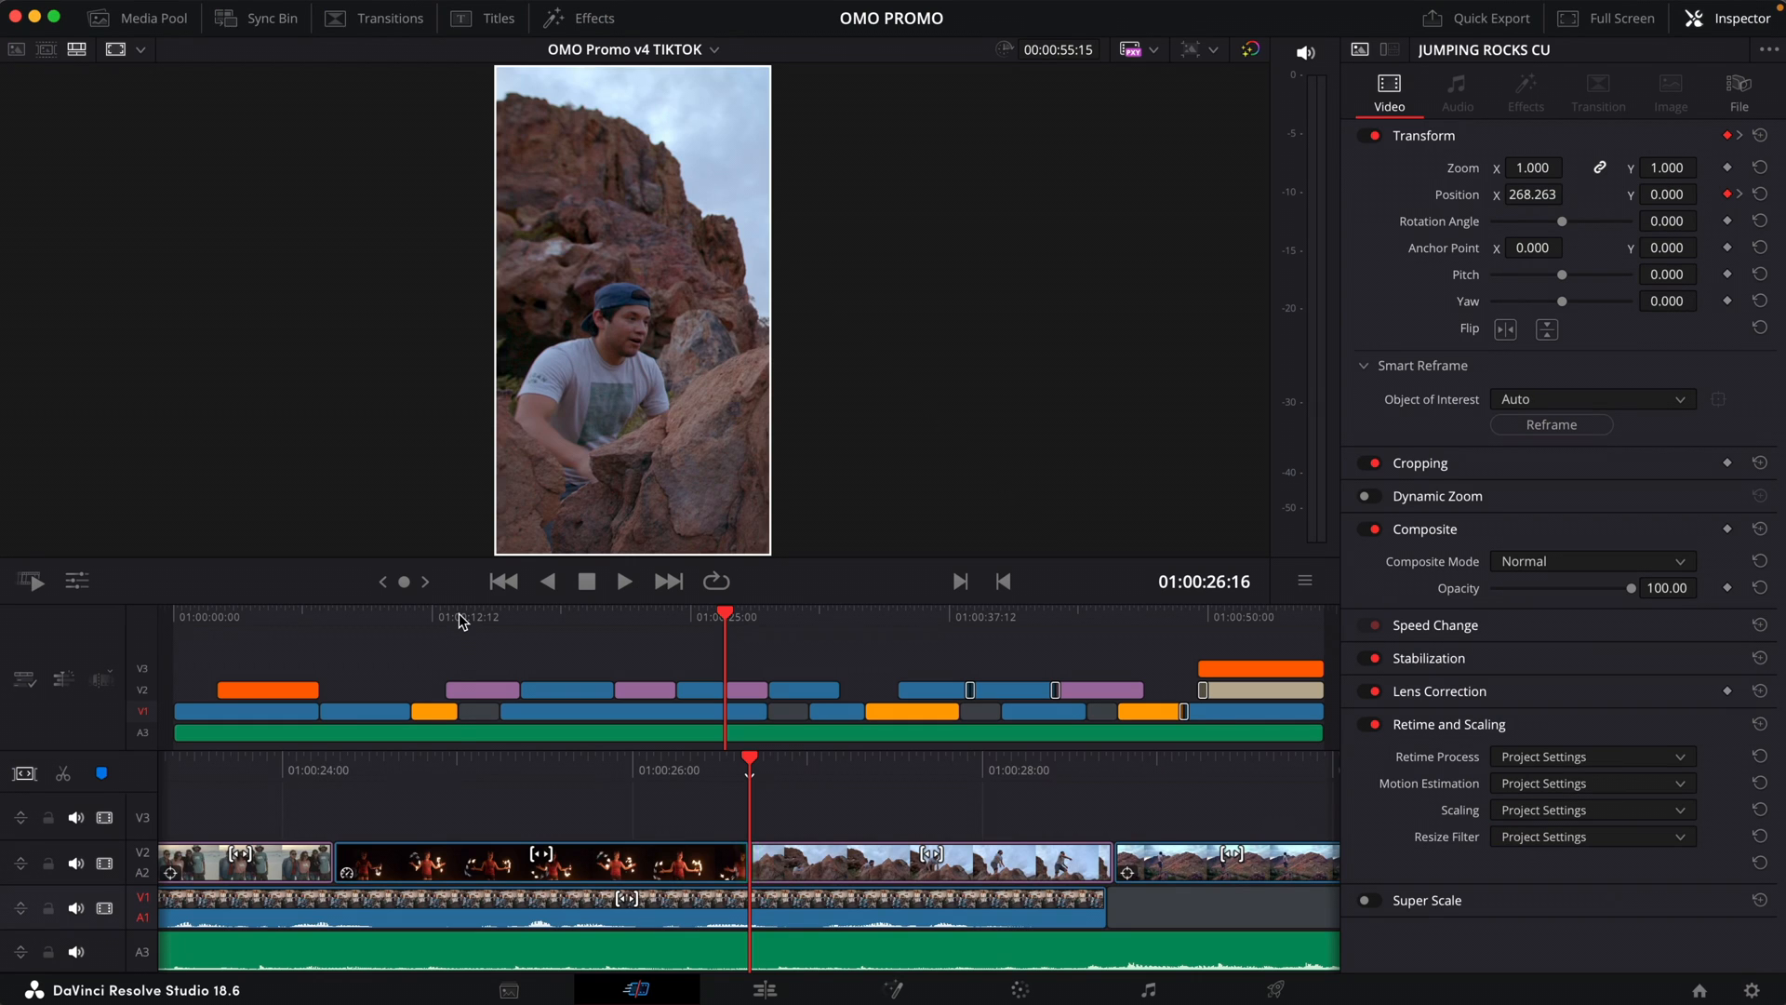
# Try Smart Reframe on TRAIL WALKING with the object of interest on Auto, and reset the clip's position
pyautogui.click(462, 619)
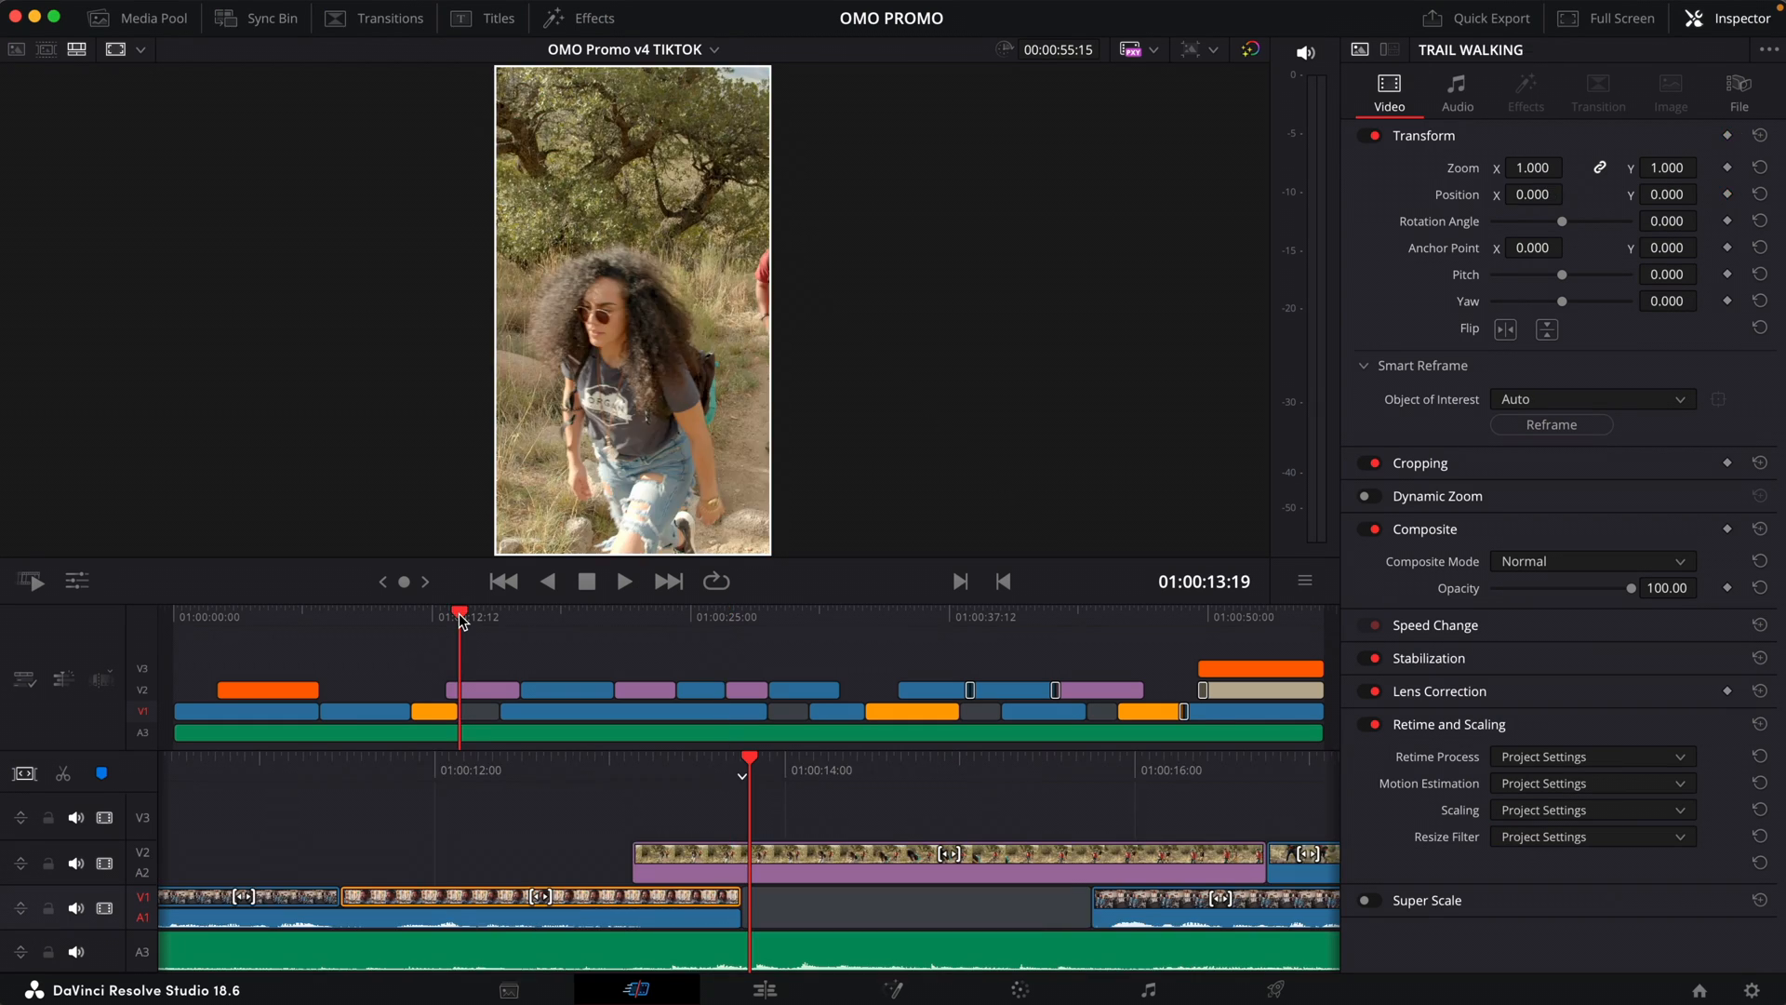
pyautogui.press('Left')
pyautogui.press('space')
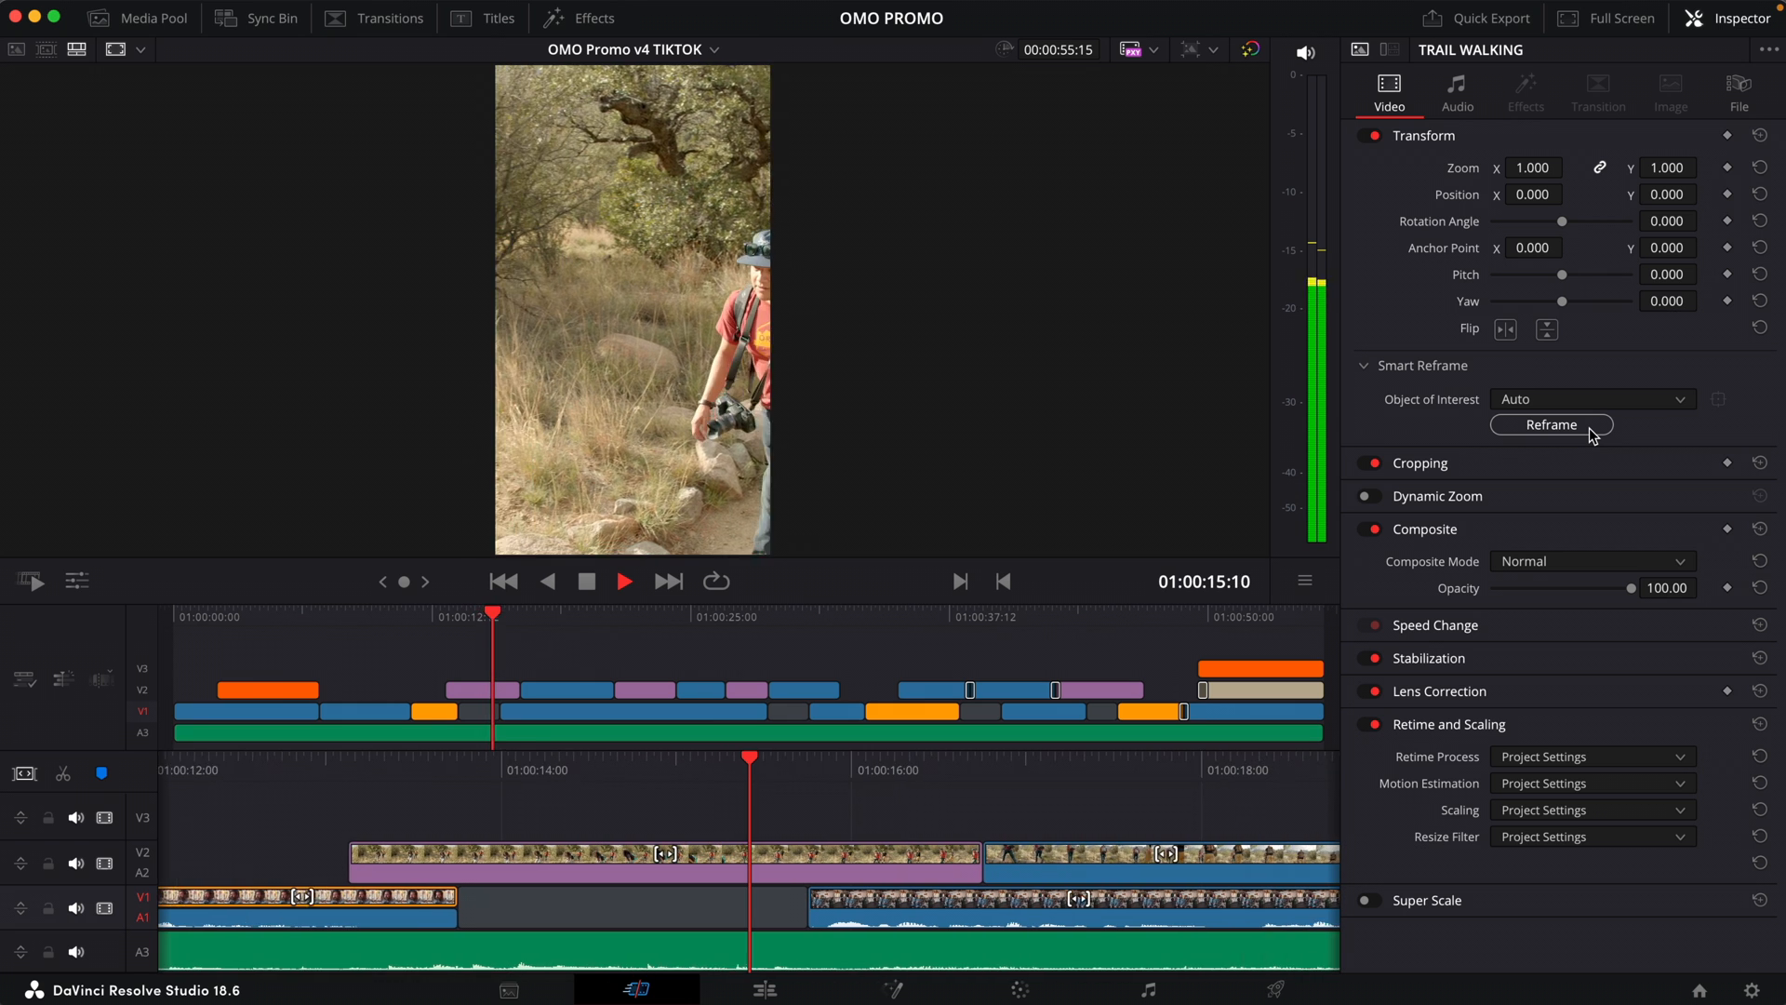
pyautogui.click(1589, 434)
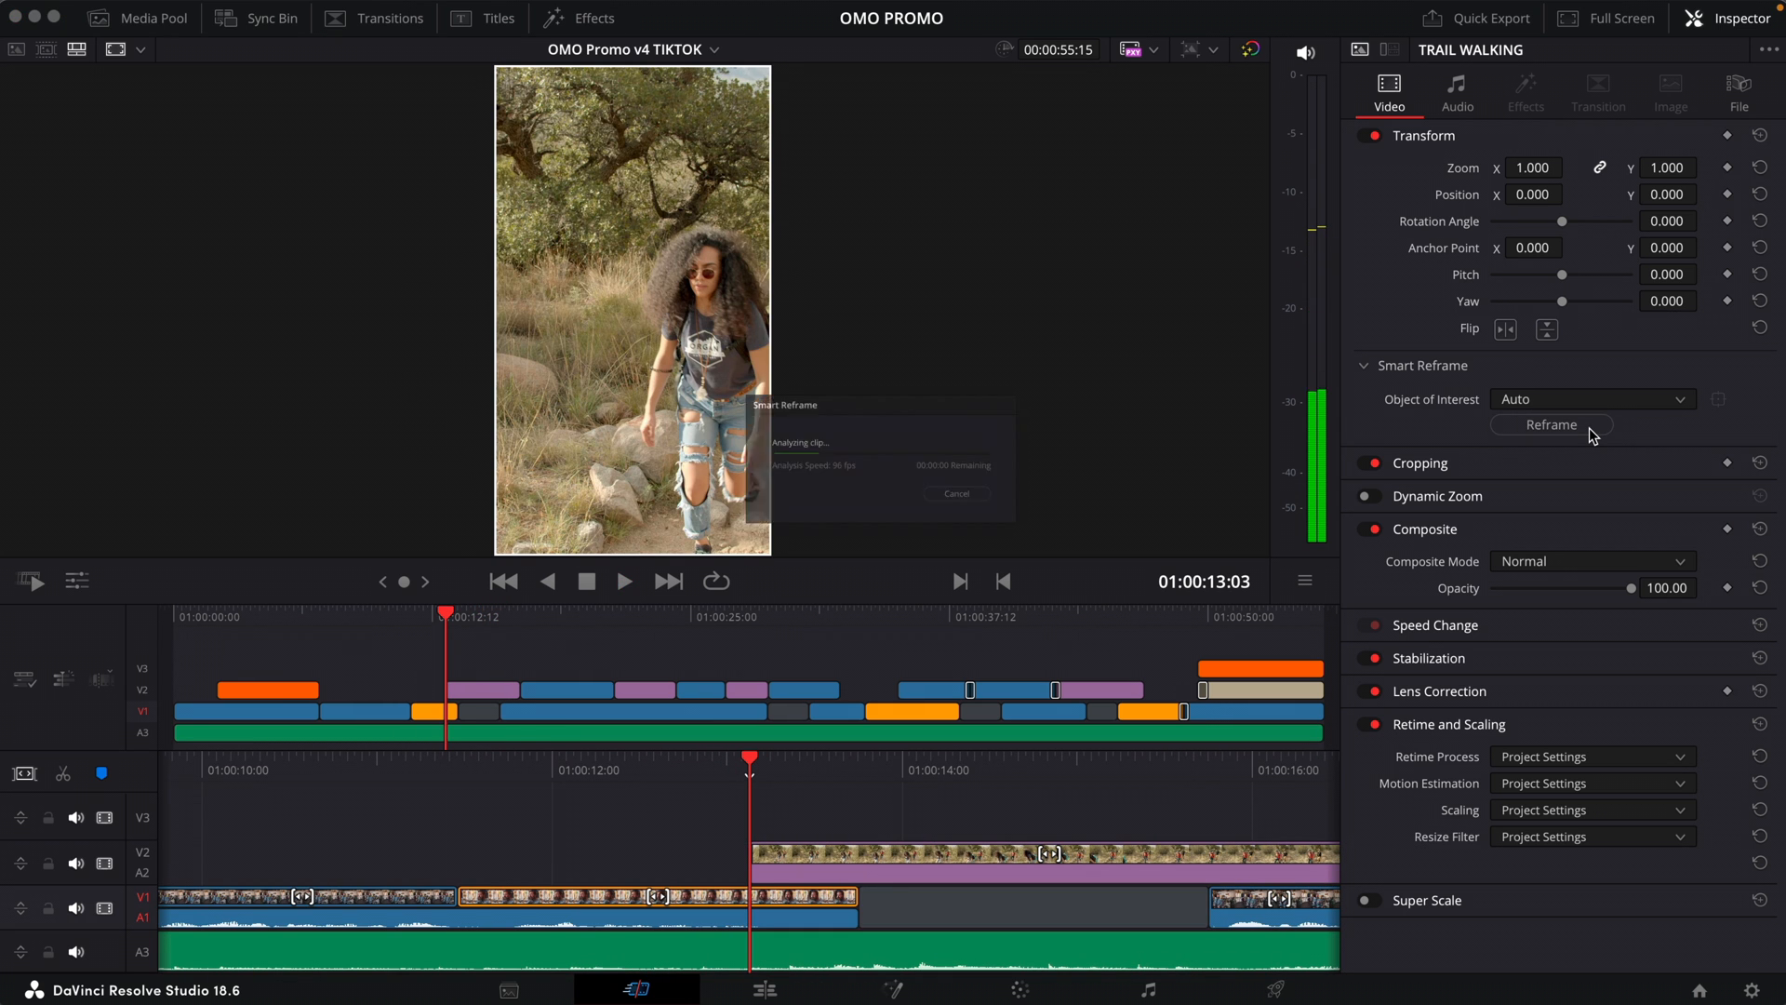
pyautogui.press('space')
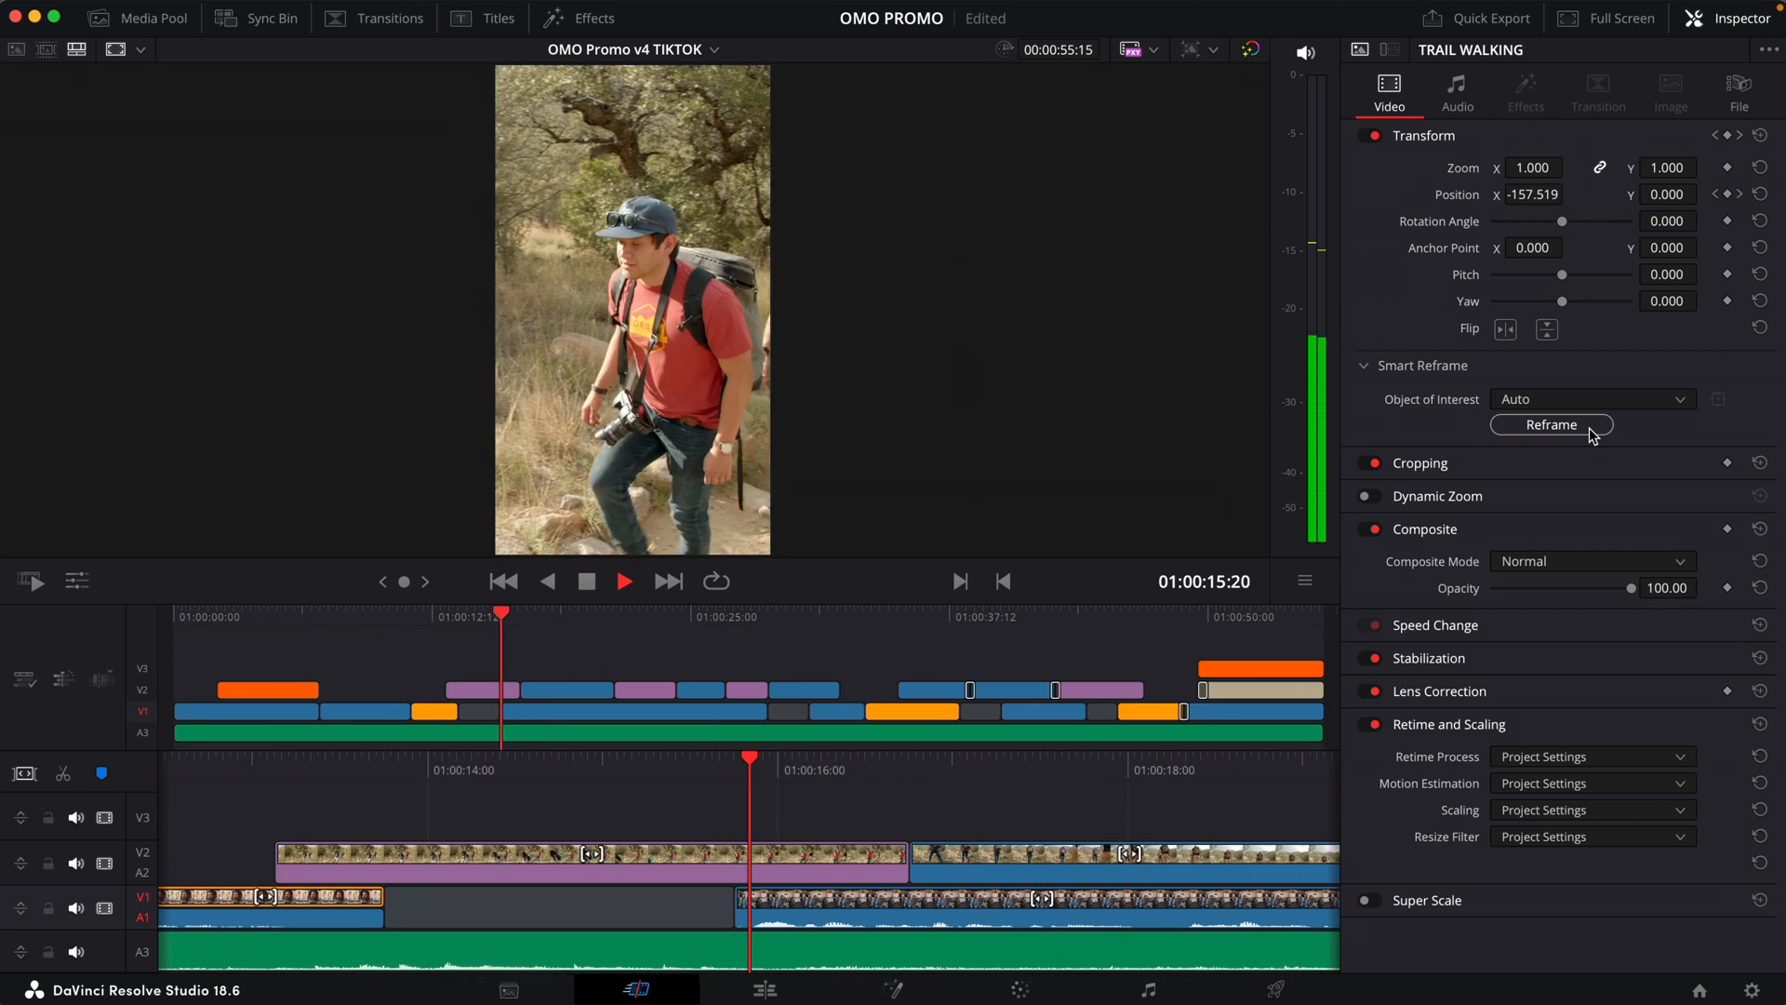
pyautogui.press('space')
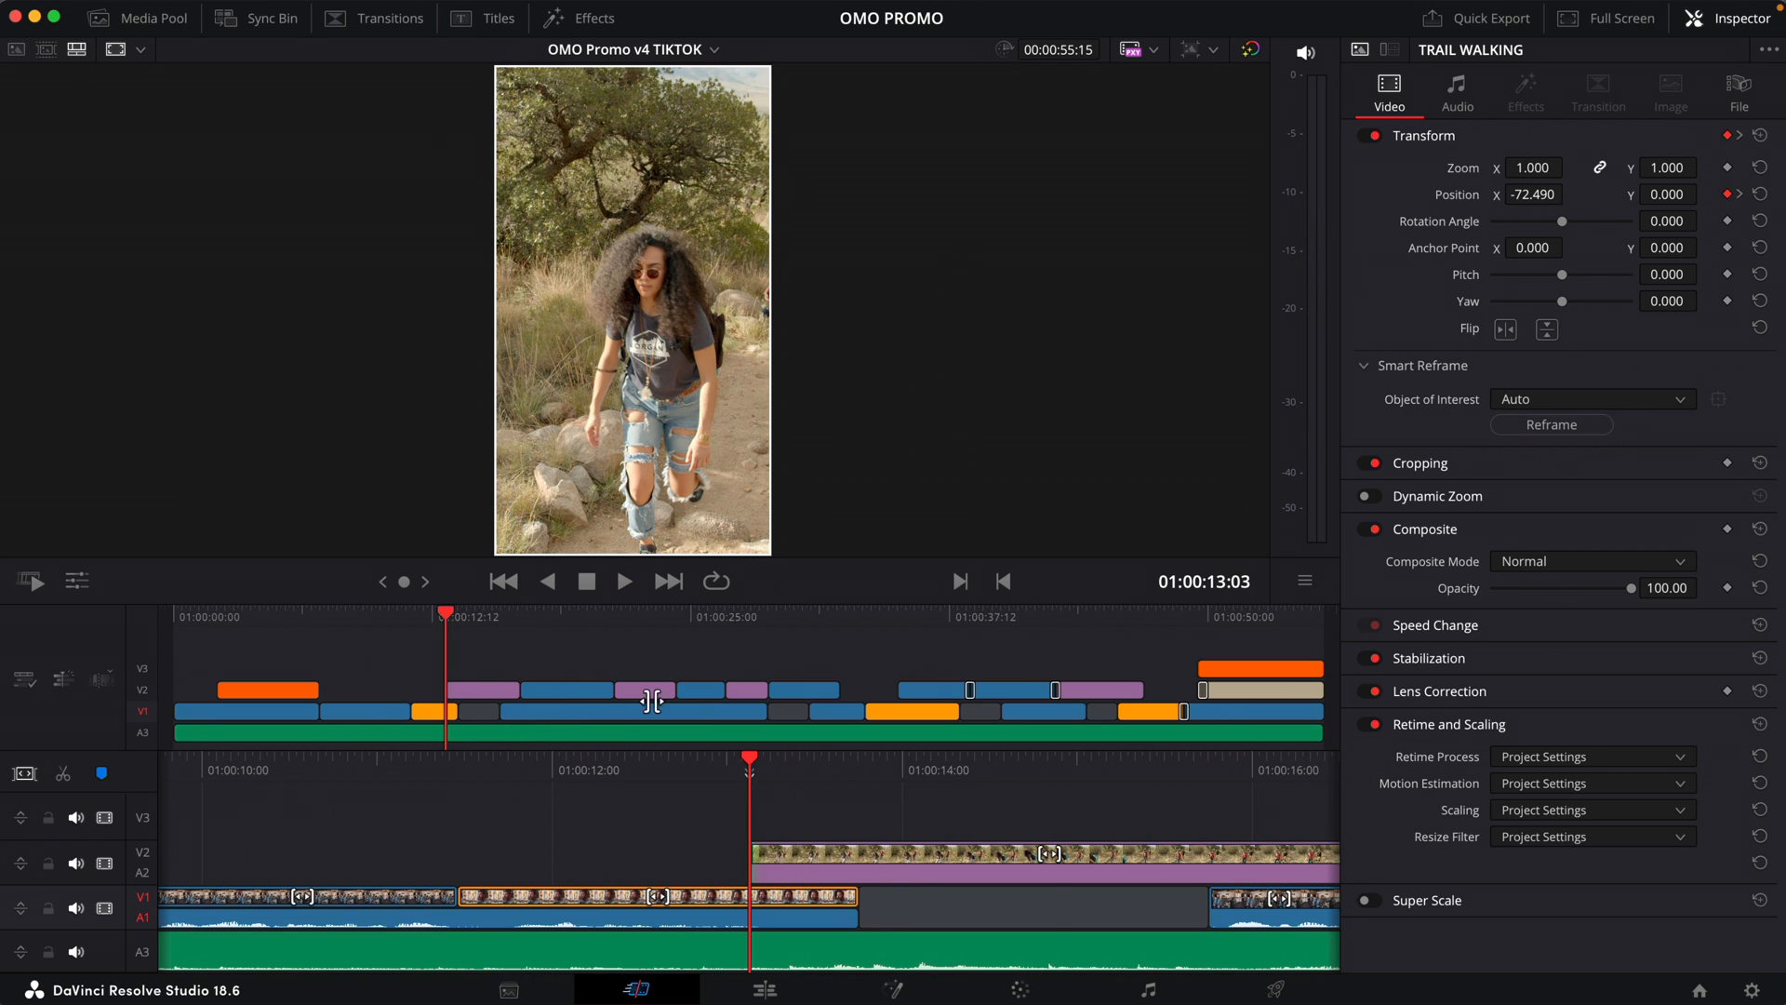
pyautogui.moveTo(463, 614); pyautogui.dragTo(482, 614)
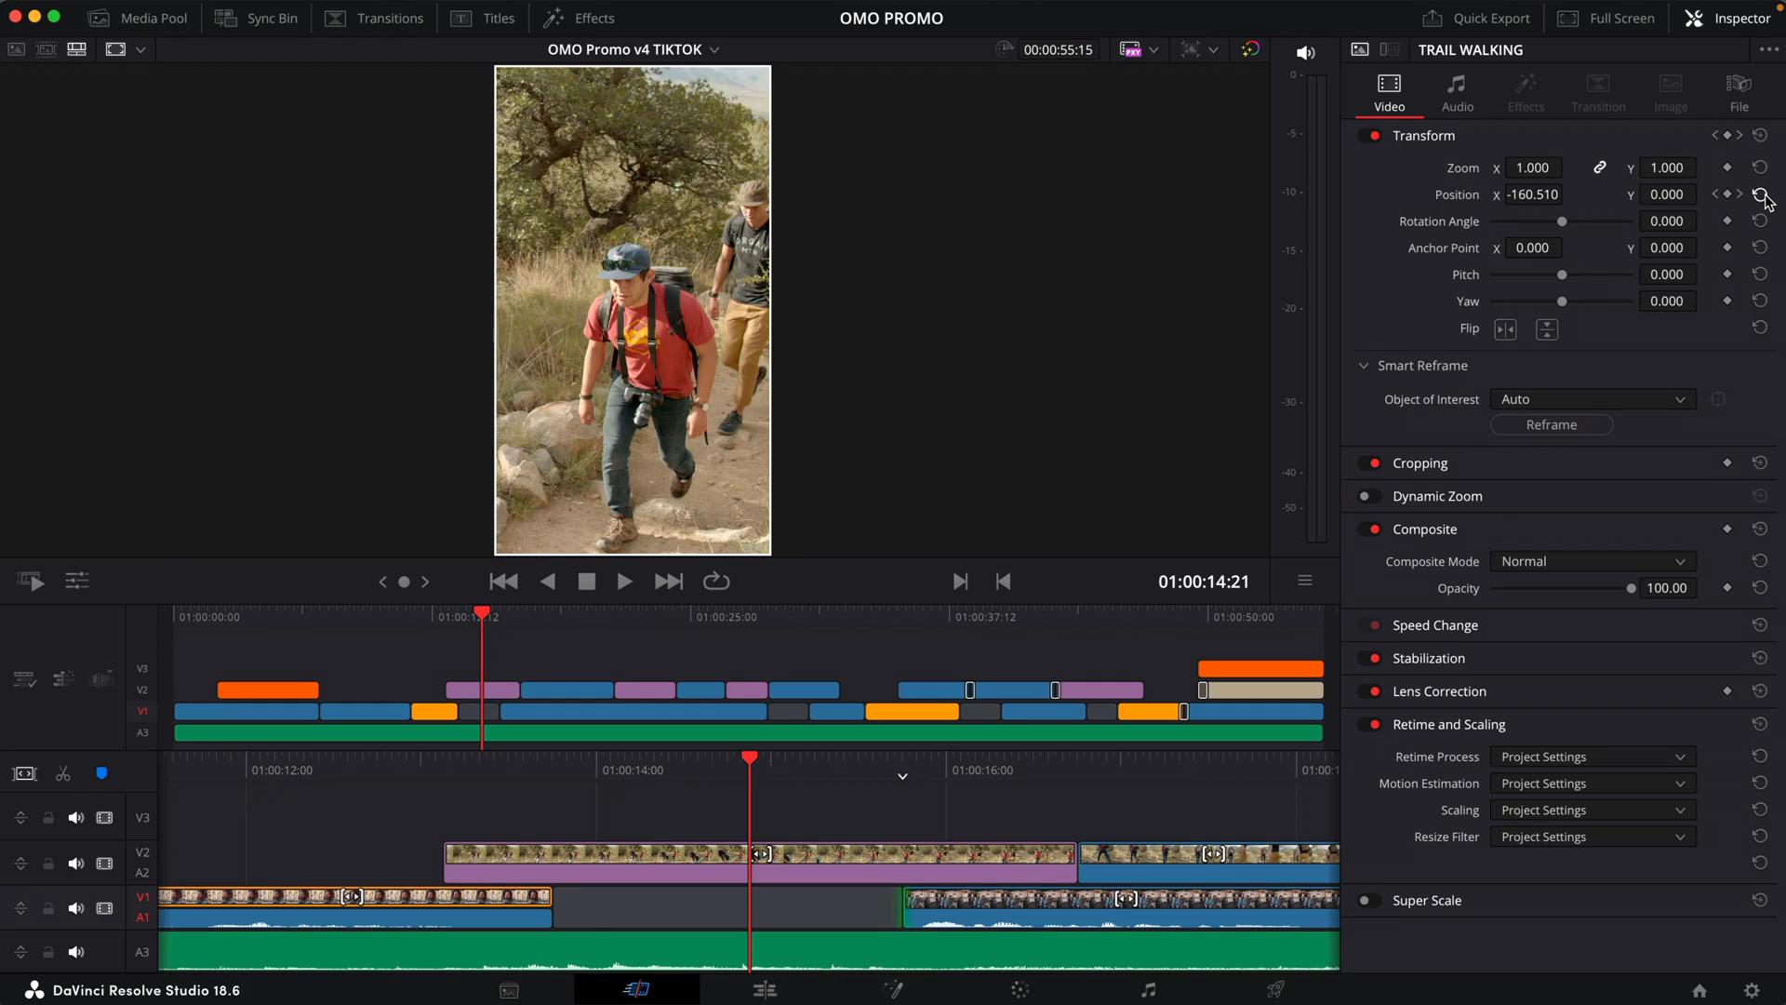
pyautogui.click(1760, 195)
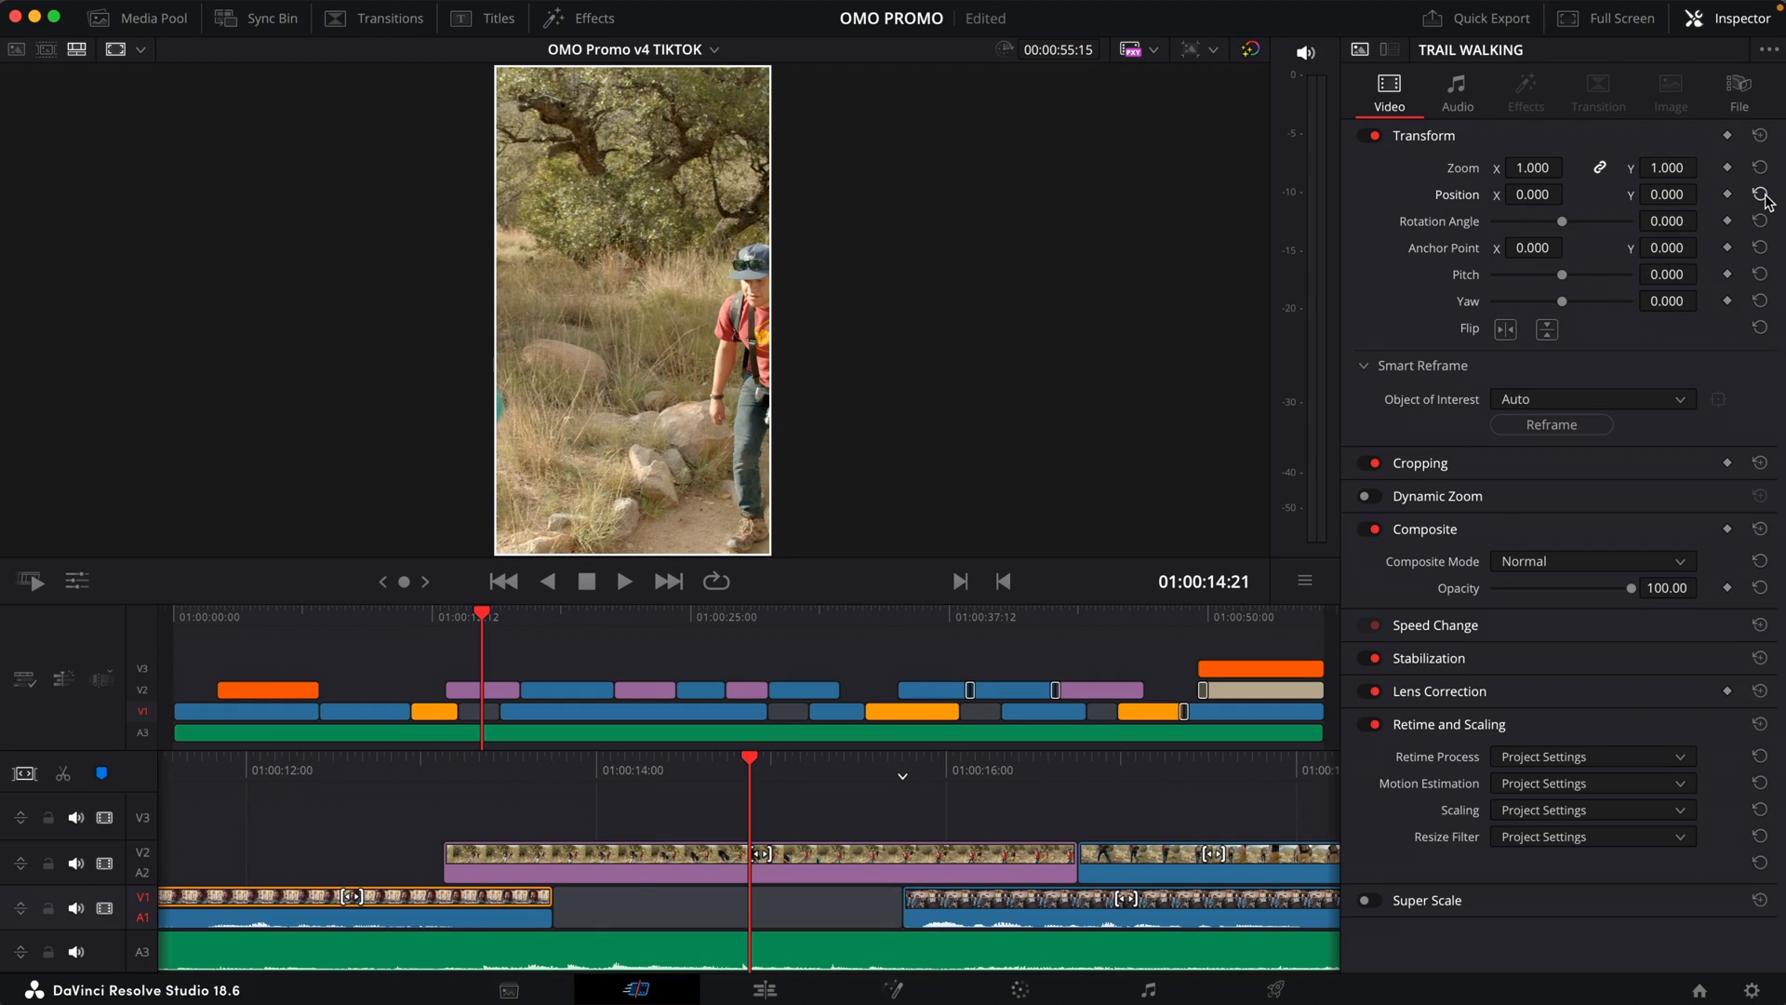
# Shift TRAIL WALKING horizontally to position X -239 at its first frame to bring the man in the red shirt into view
pyautogui.press('Up')
pyautogui.press('Up')
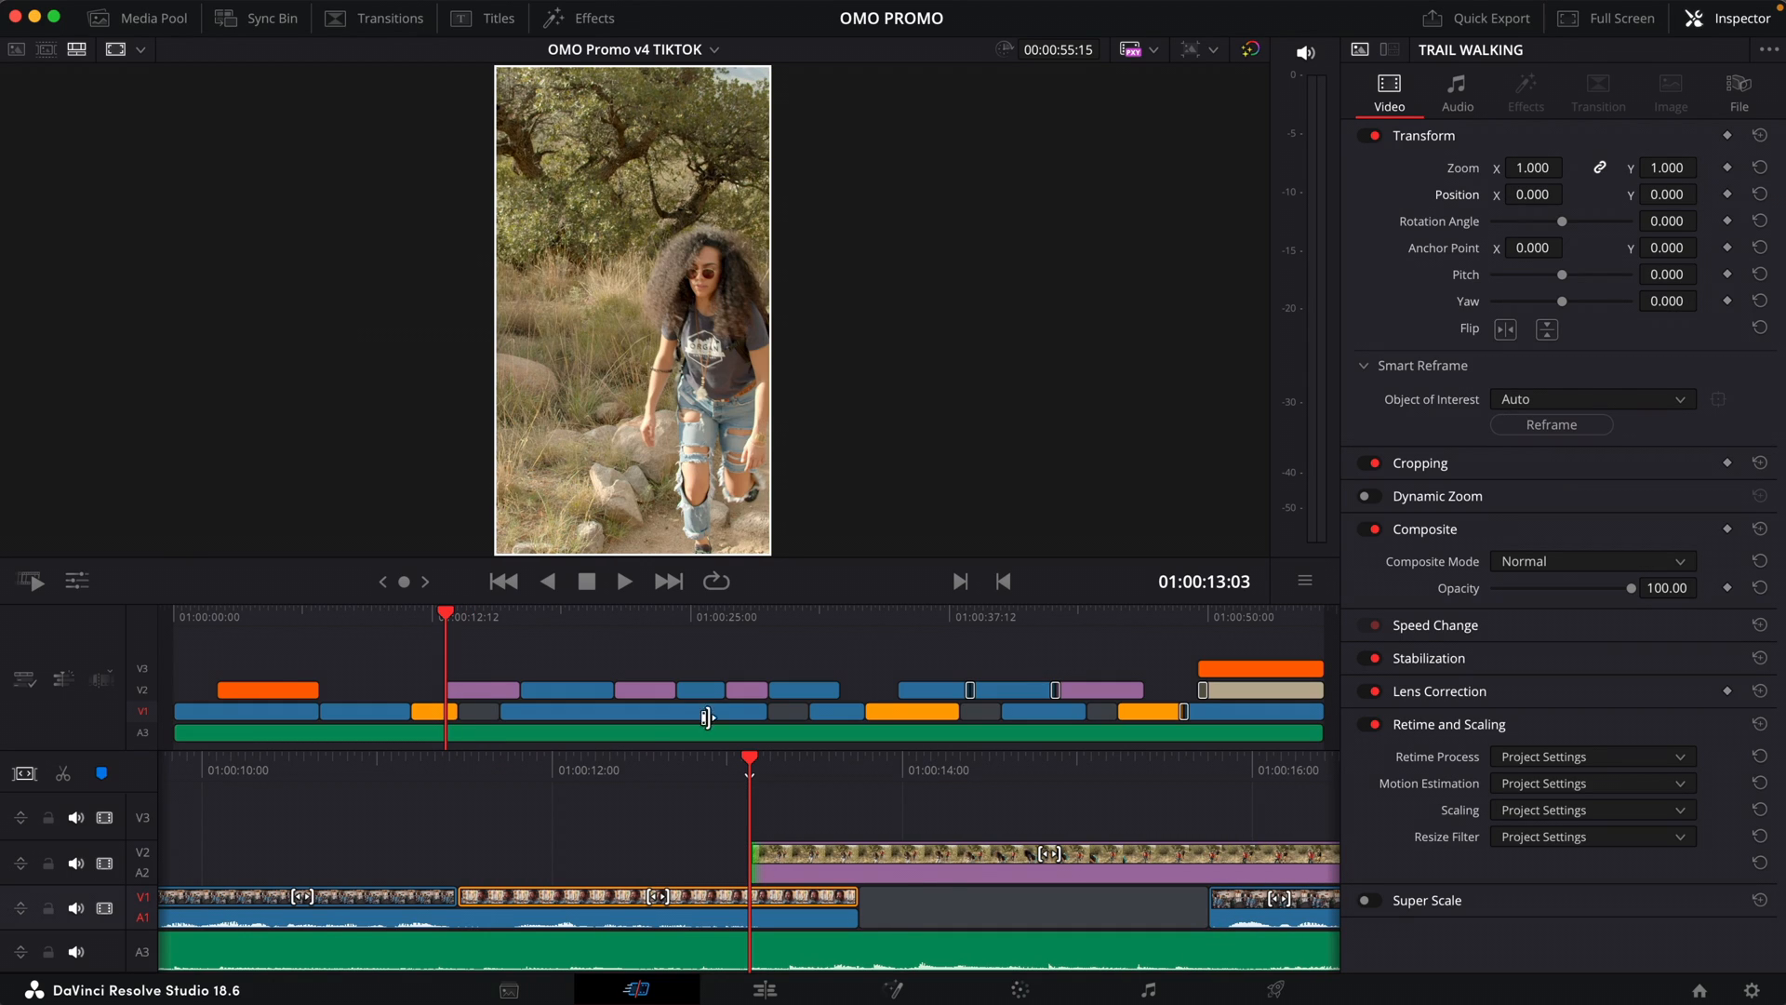
pyautogui.click(88, 586)
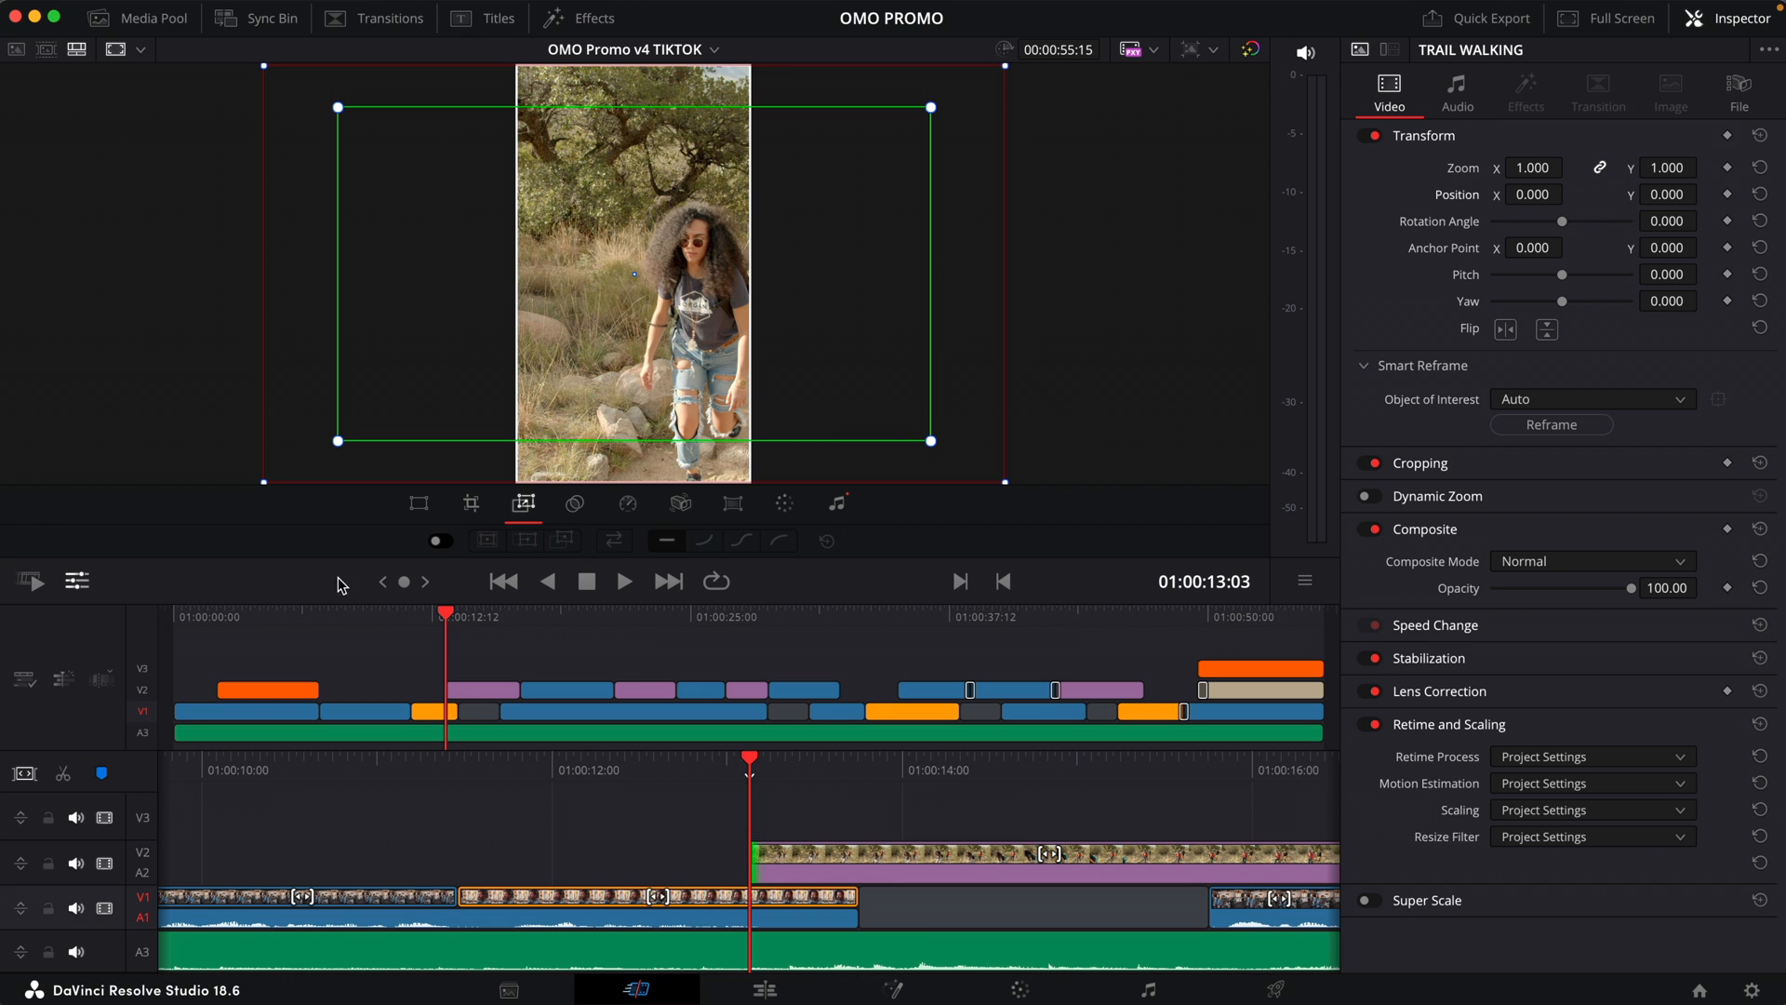
pyautogui.click(425, 509)
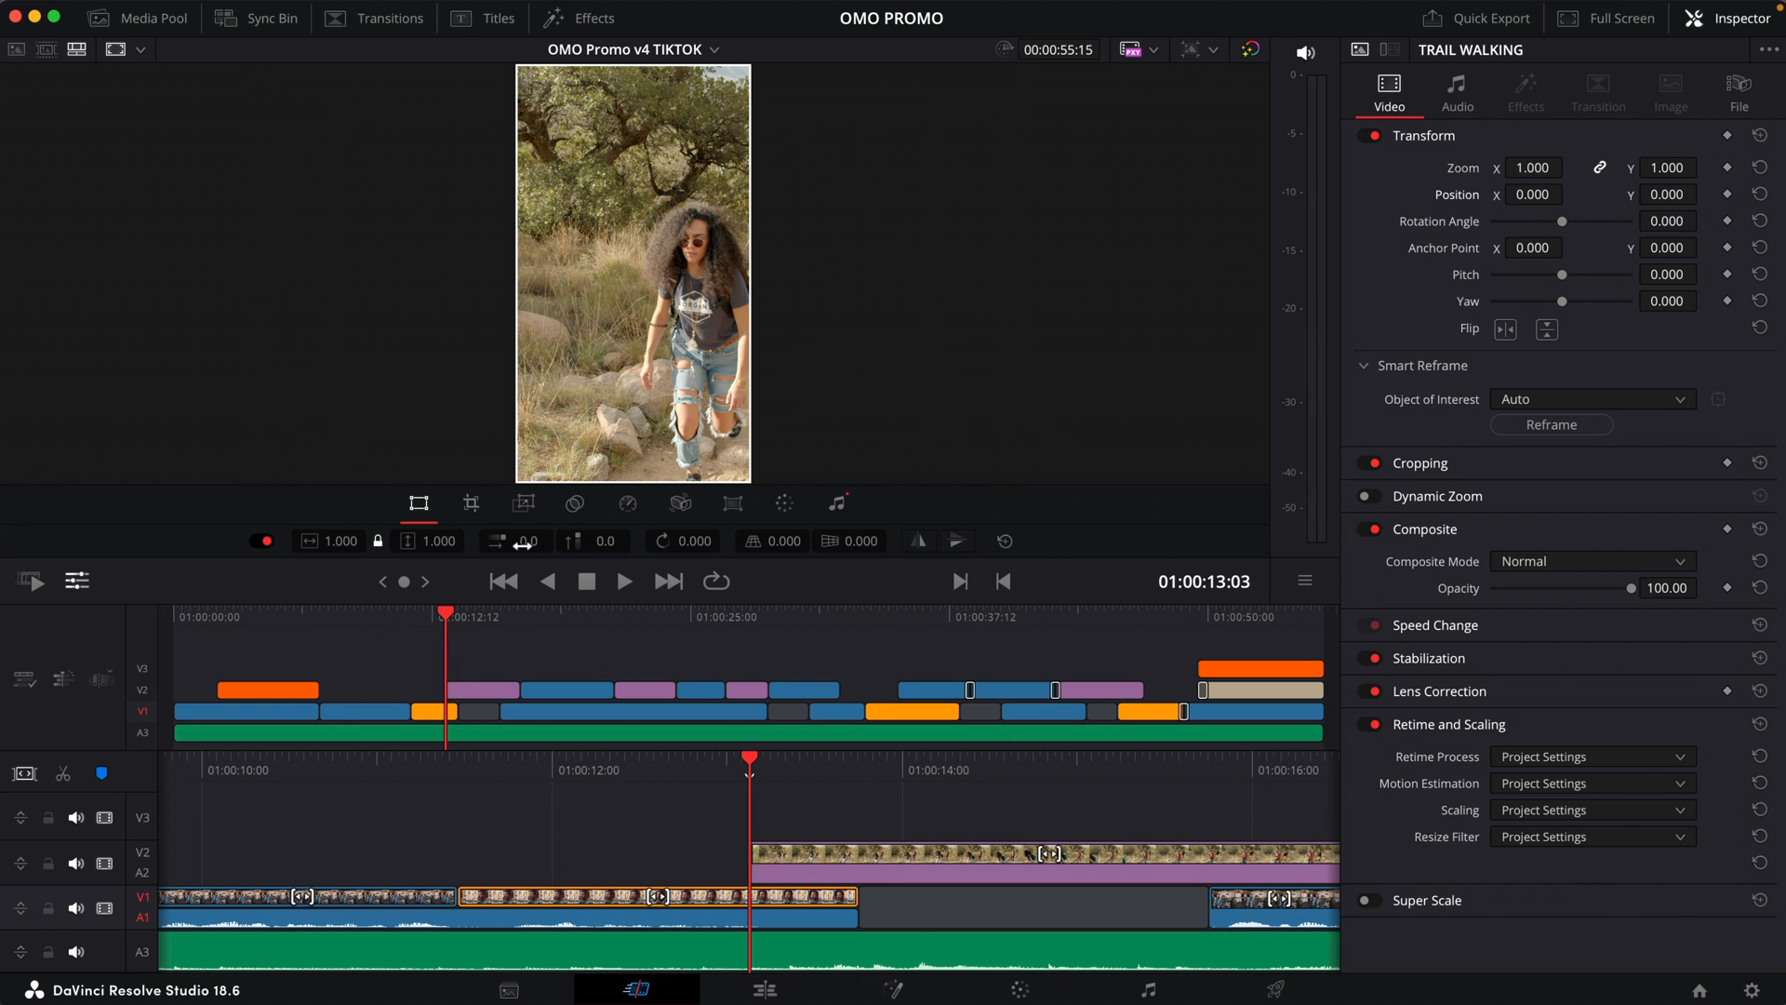
pyautogui.moveTo(521, 545); pyautogui.dragTo(411, 545)
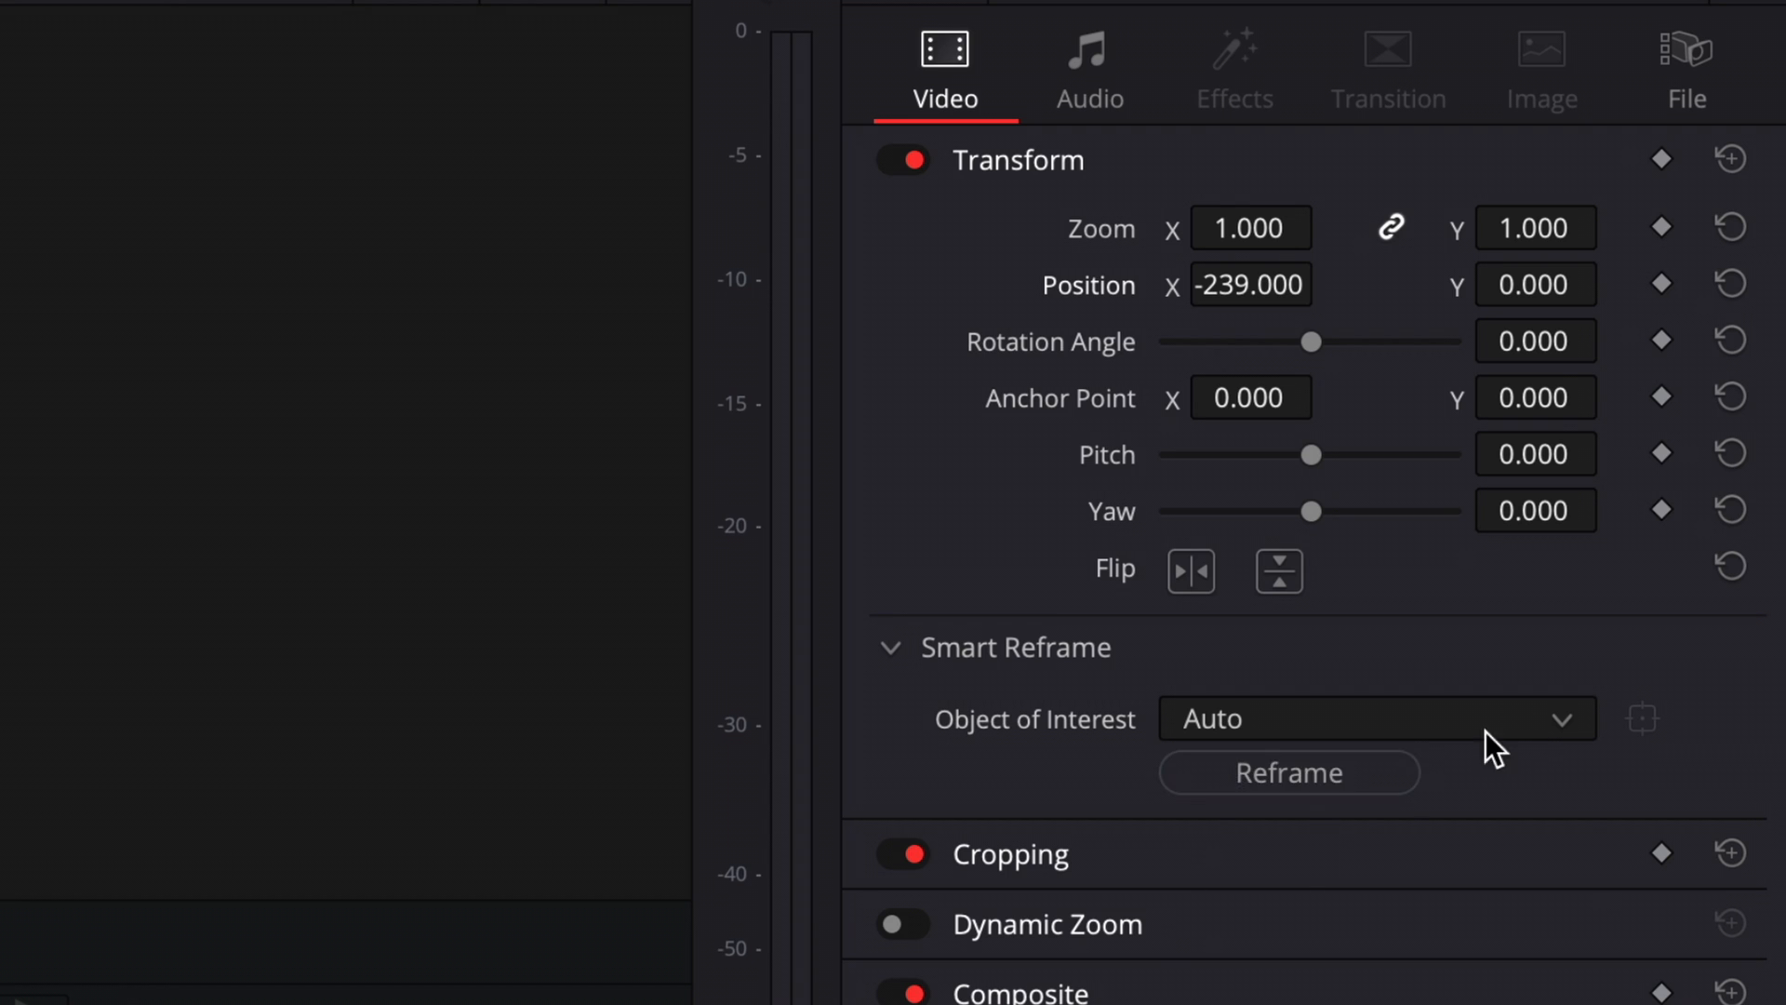
# Set the Smart Reframe object of interest to Reference Point and fit its box around the upper body of the man in the red shirt
pyautogui.click(1487, 731)
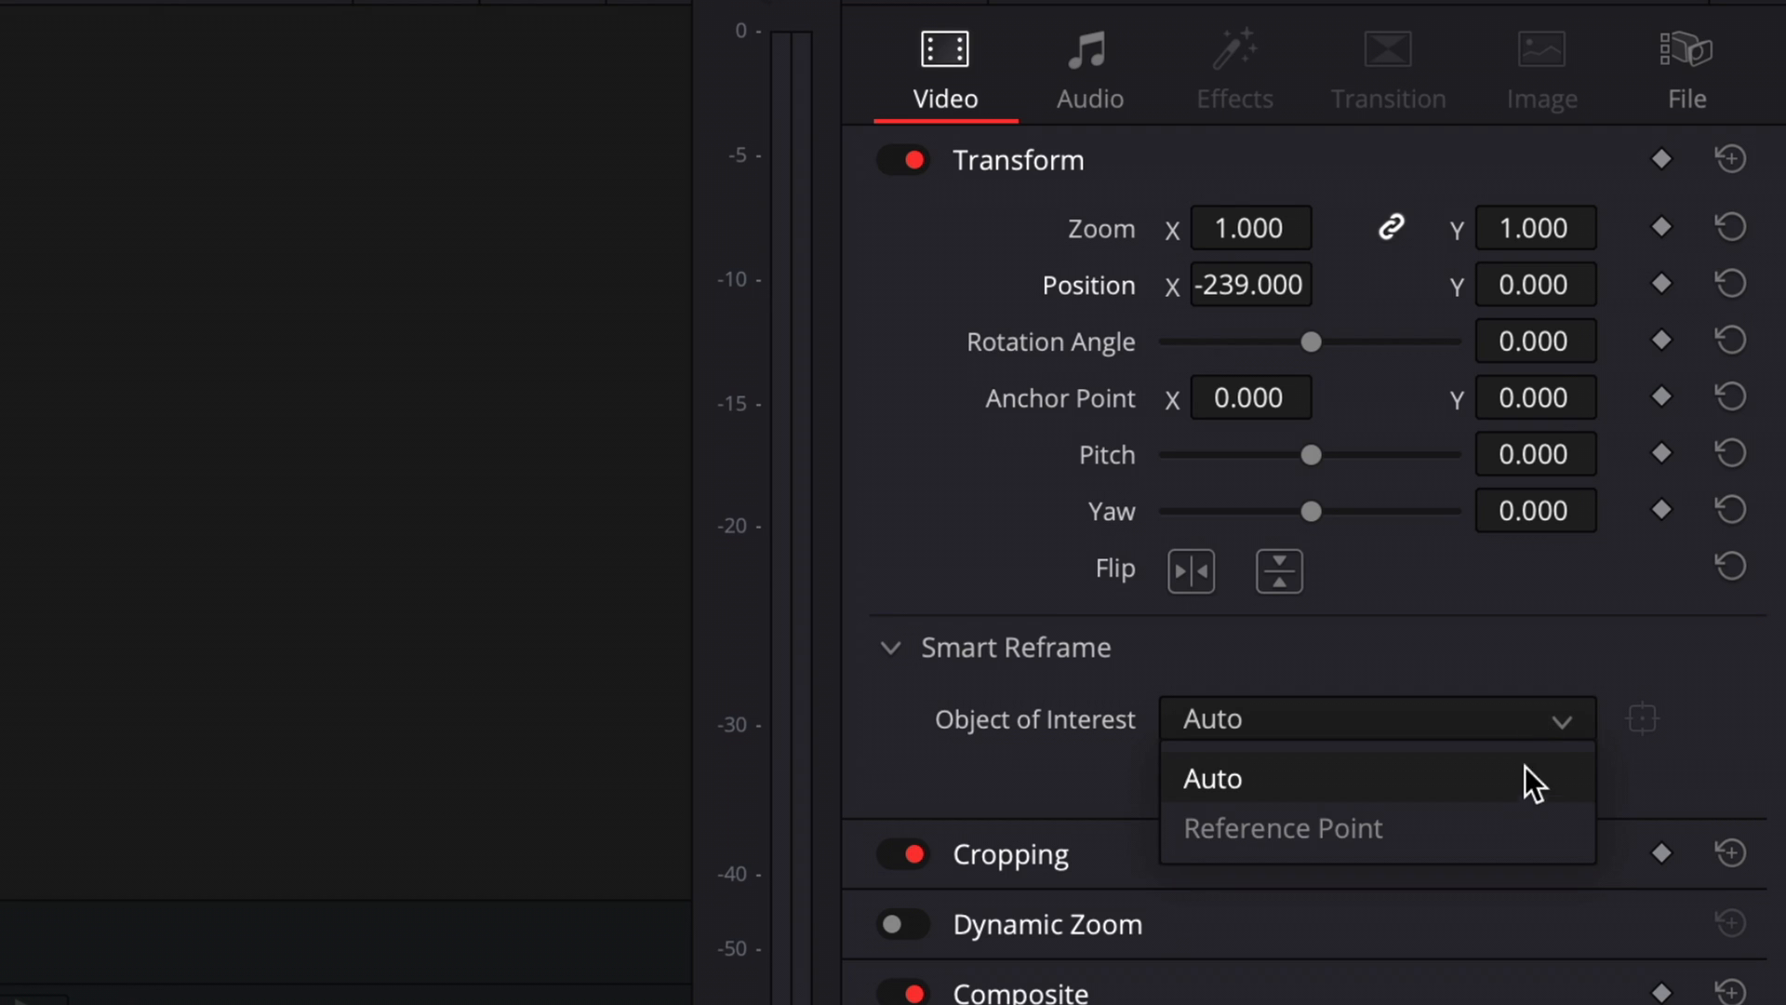
pyautogui.click(1523, 822)
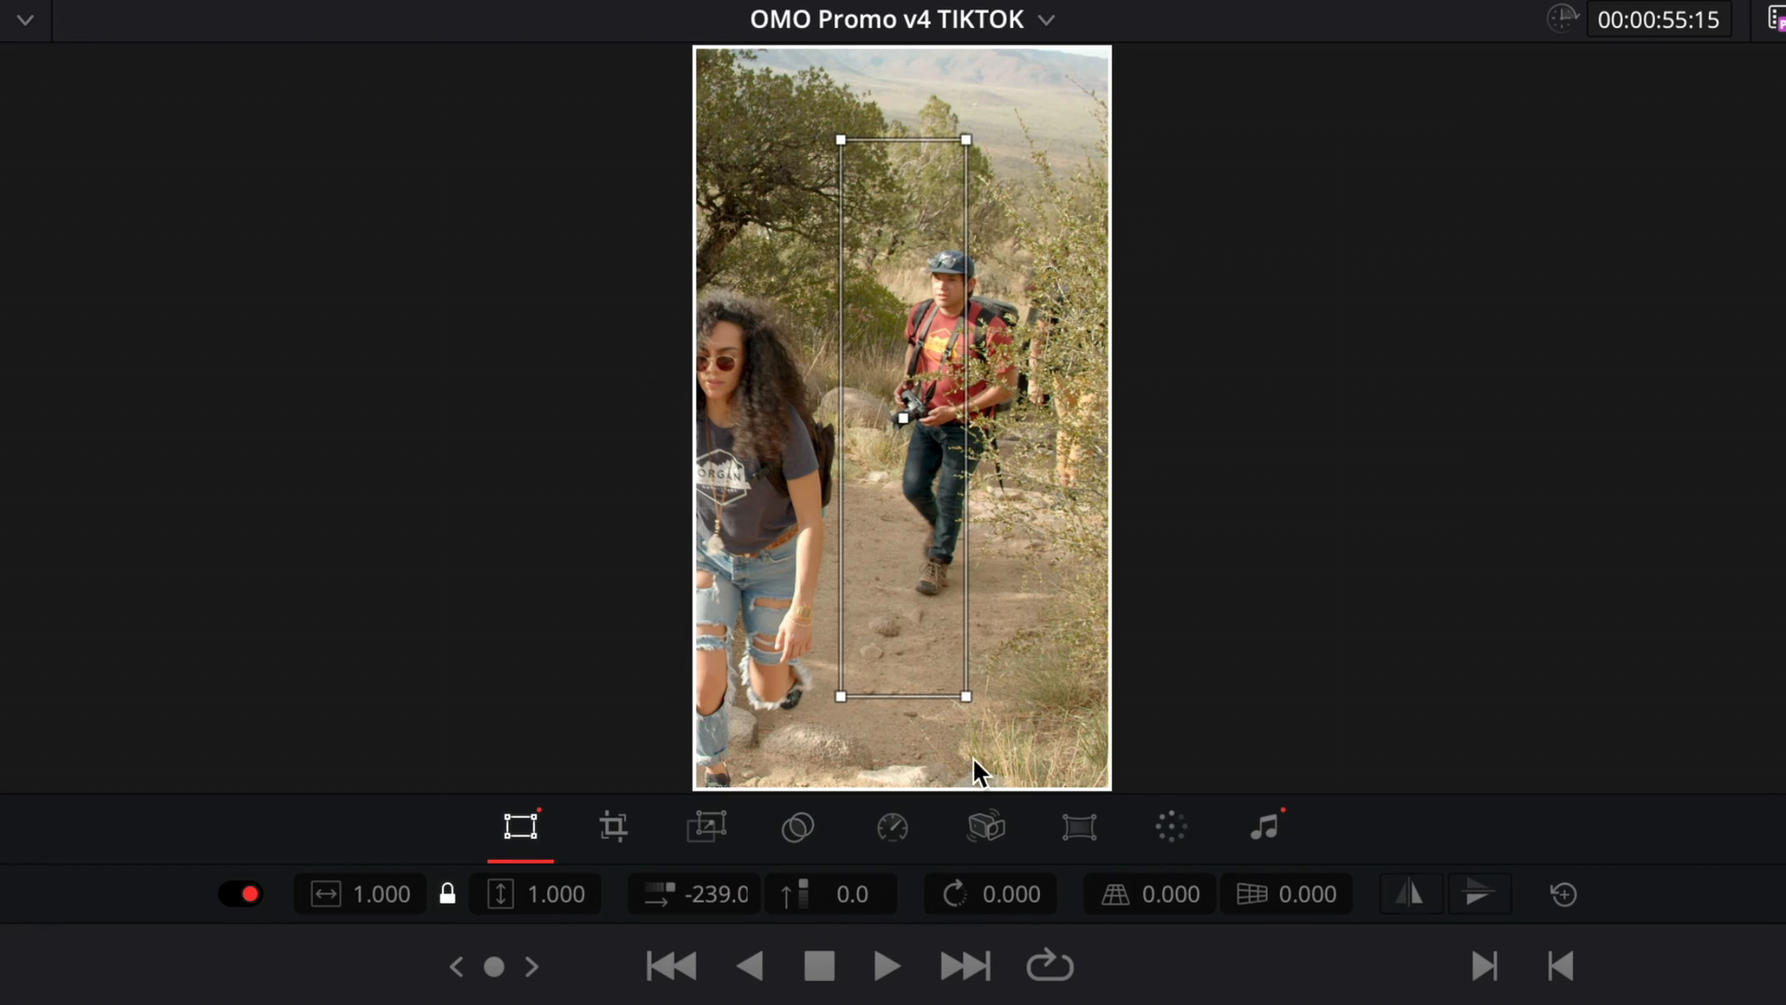
pyautogui.moveTo(966, 700); pyautogui.dragTo(956, 482)
pyautogui.moveTo(907, 423); pyautogui.dragTo(954, 311)
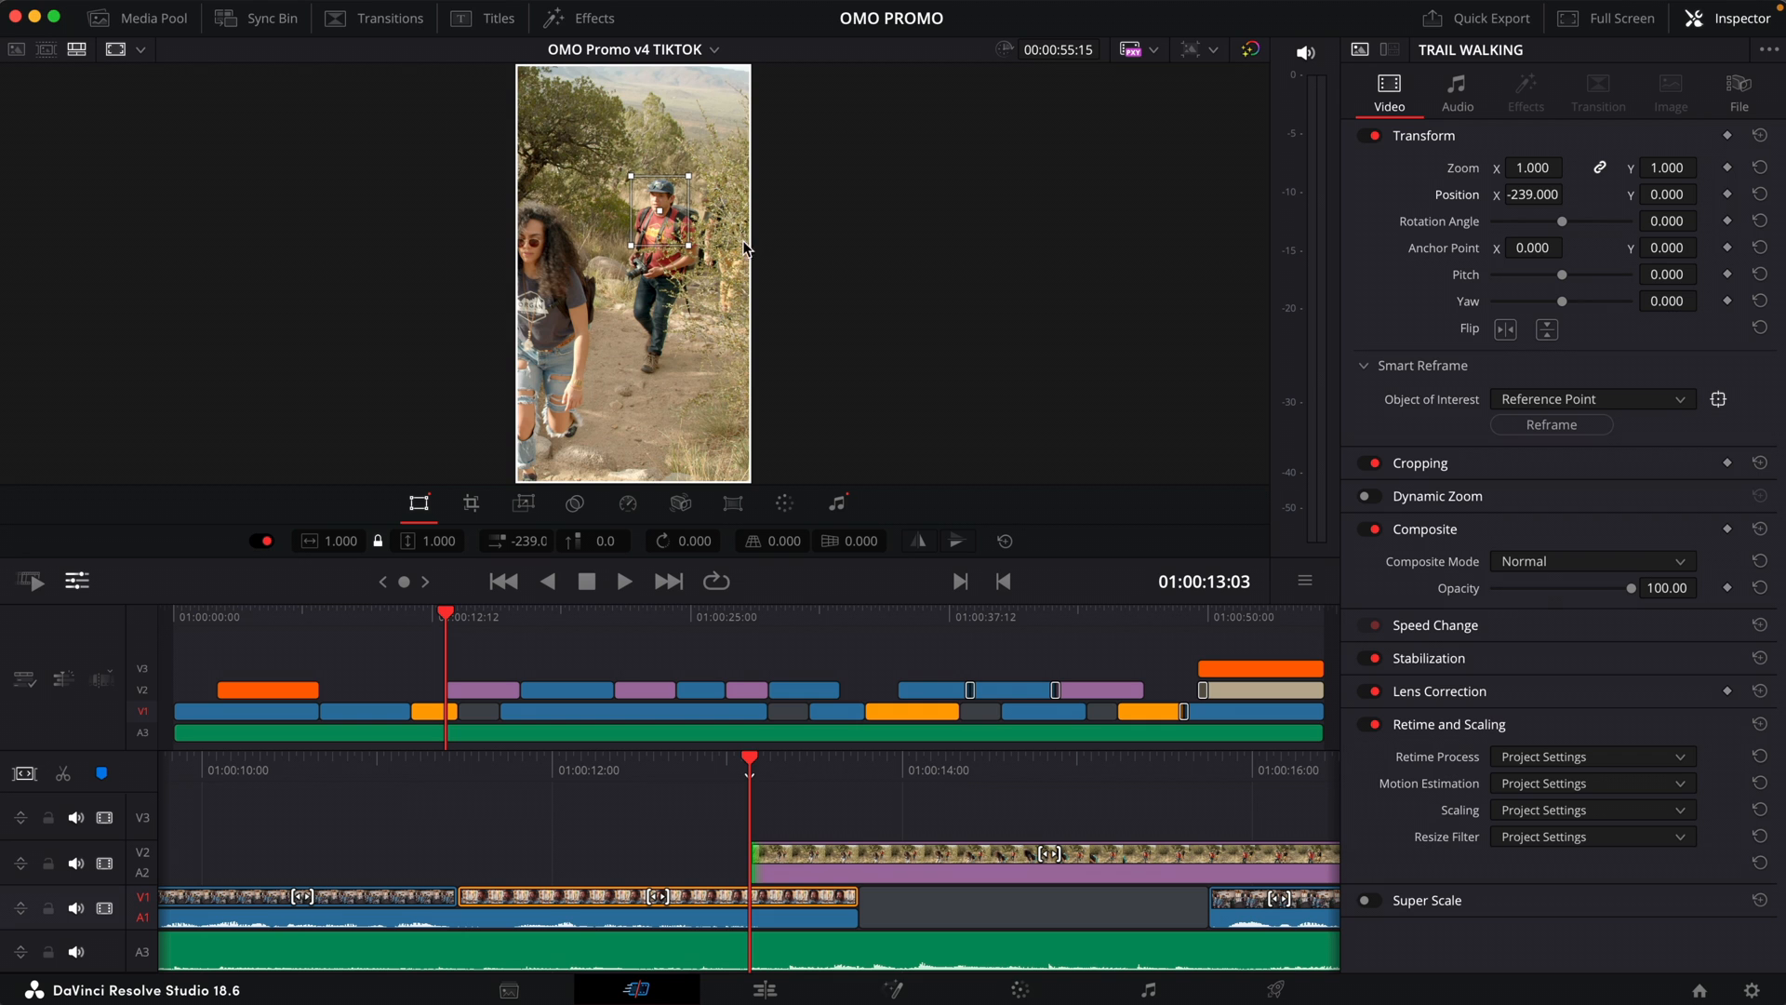
# Run Smart Reframe on TRAIL WALKING from the reference point and play the clip to check the tracking
pyautogui.click(1592, 428)
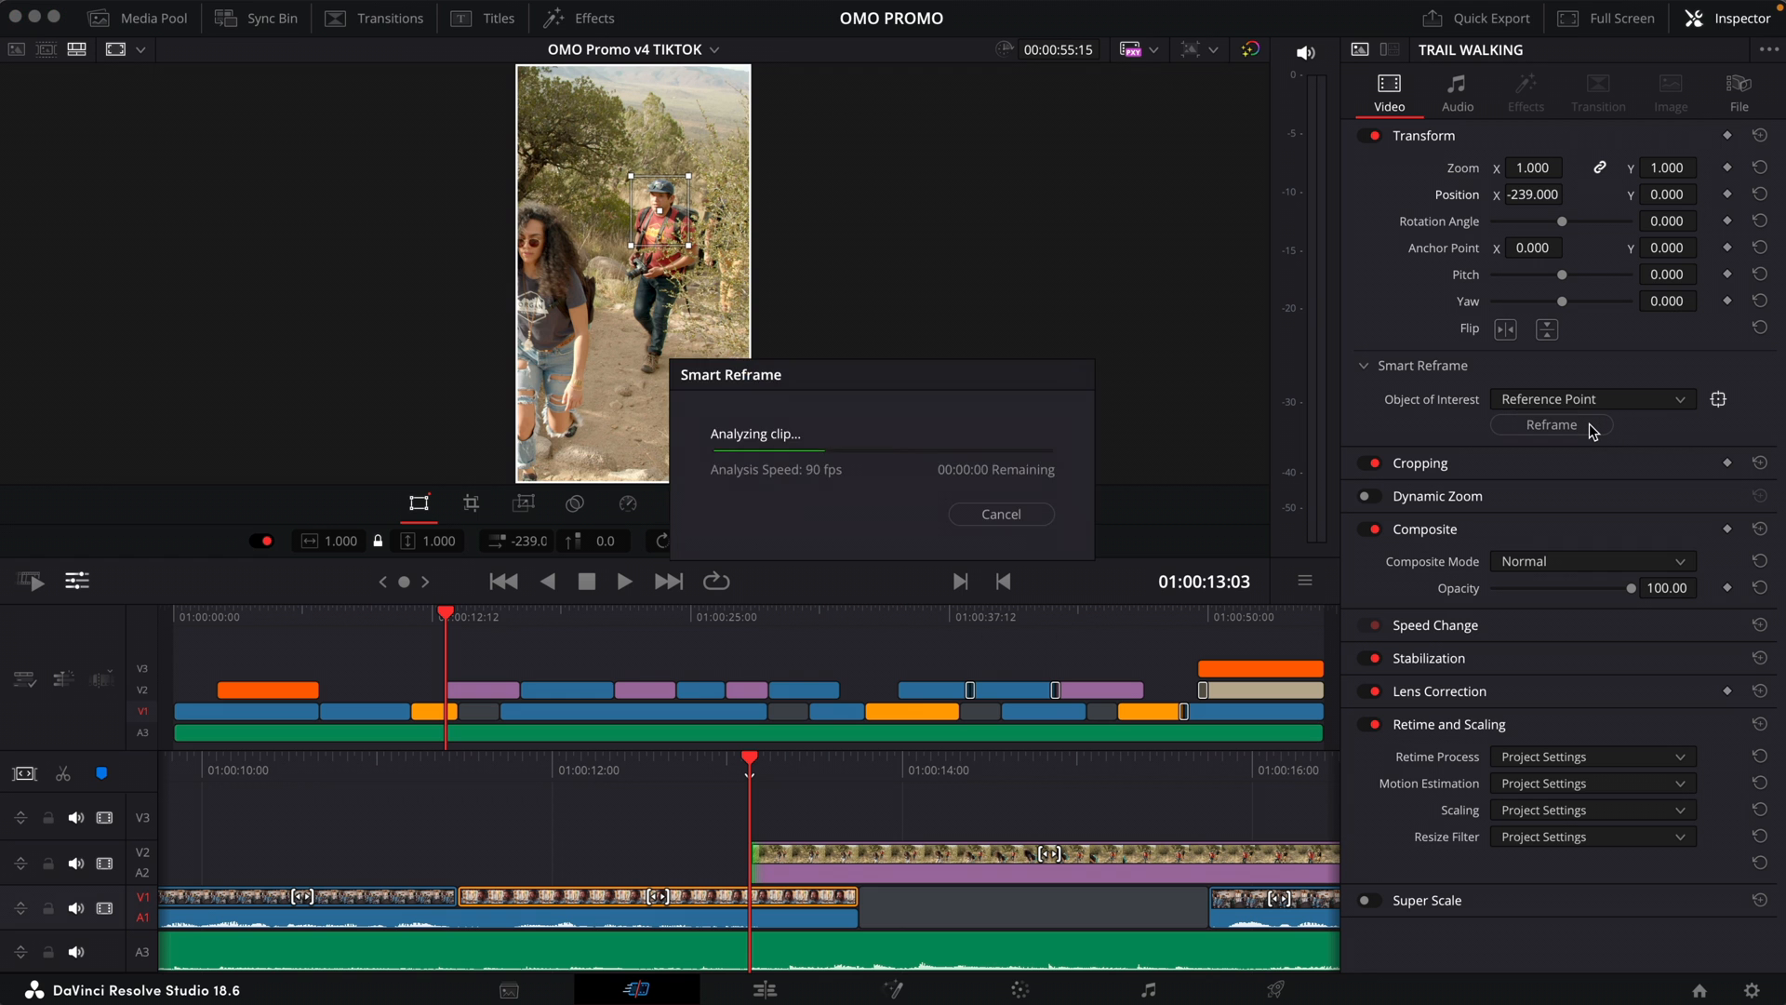
pyautogui.press('space')
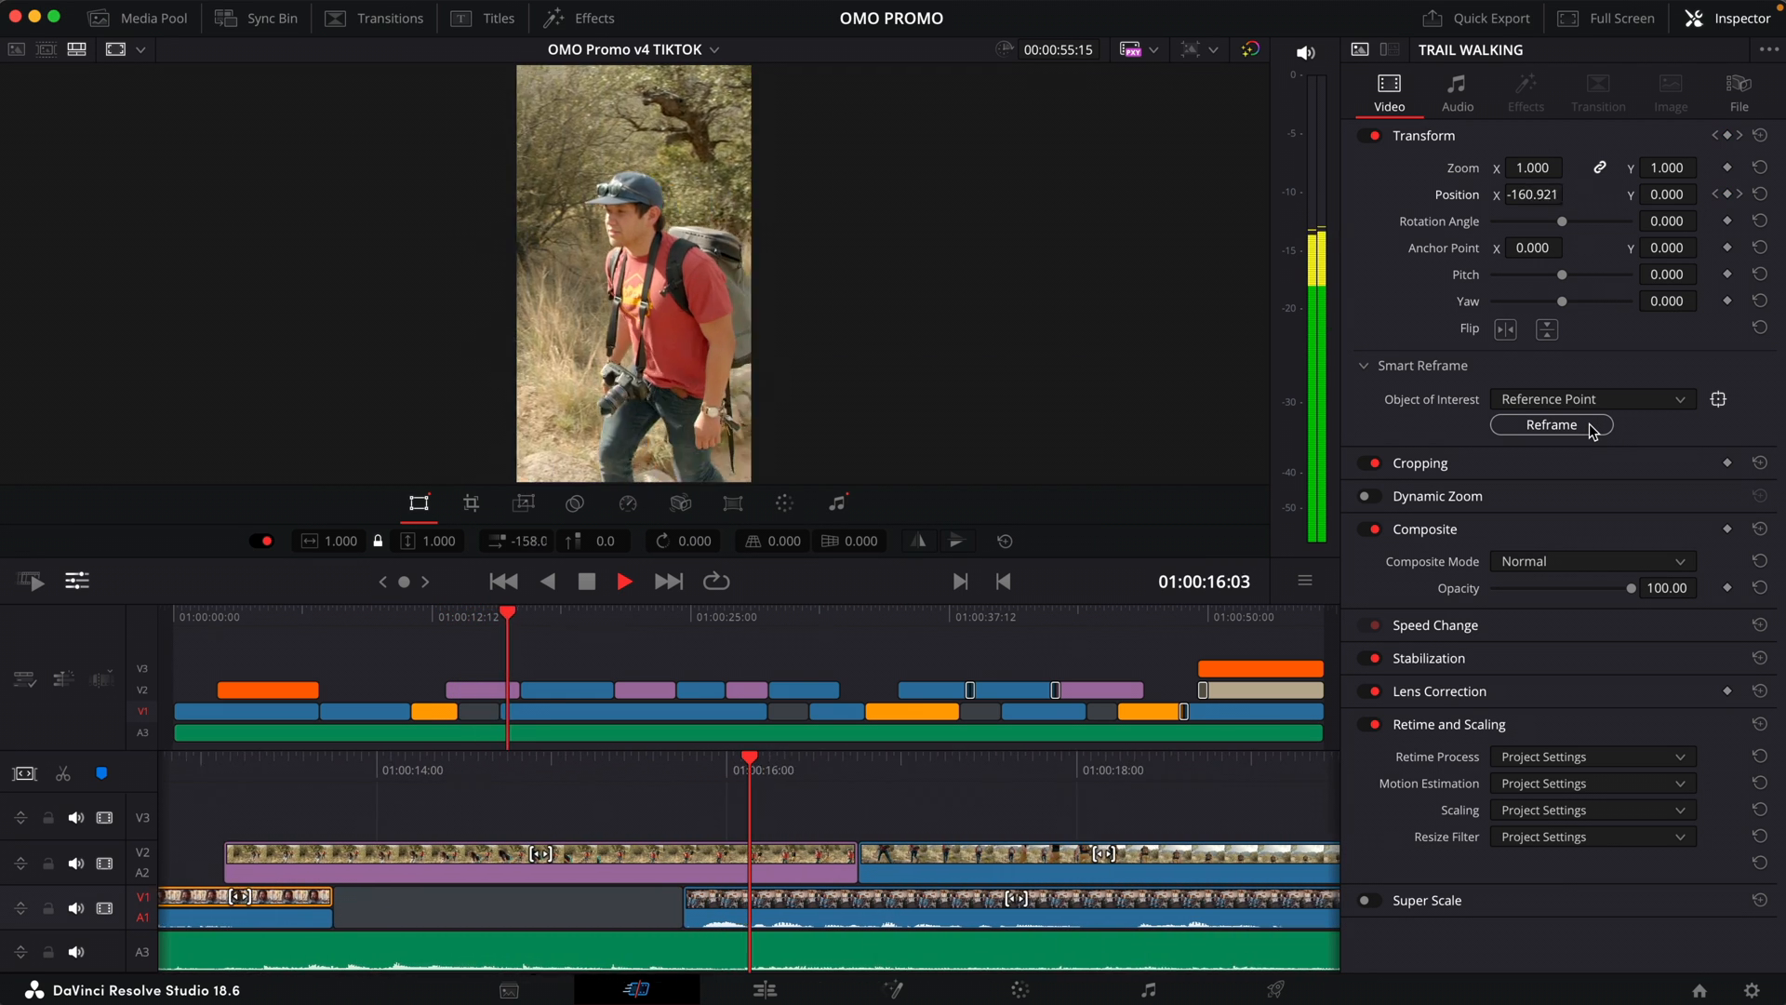
pyautogui.press('space')
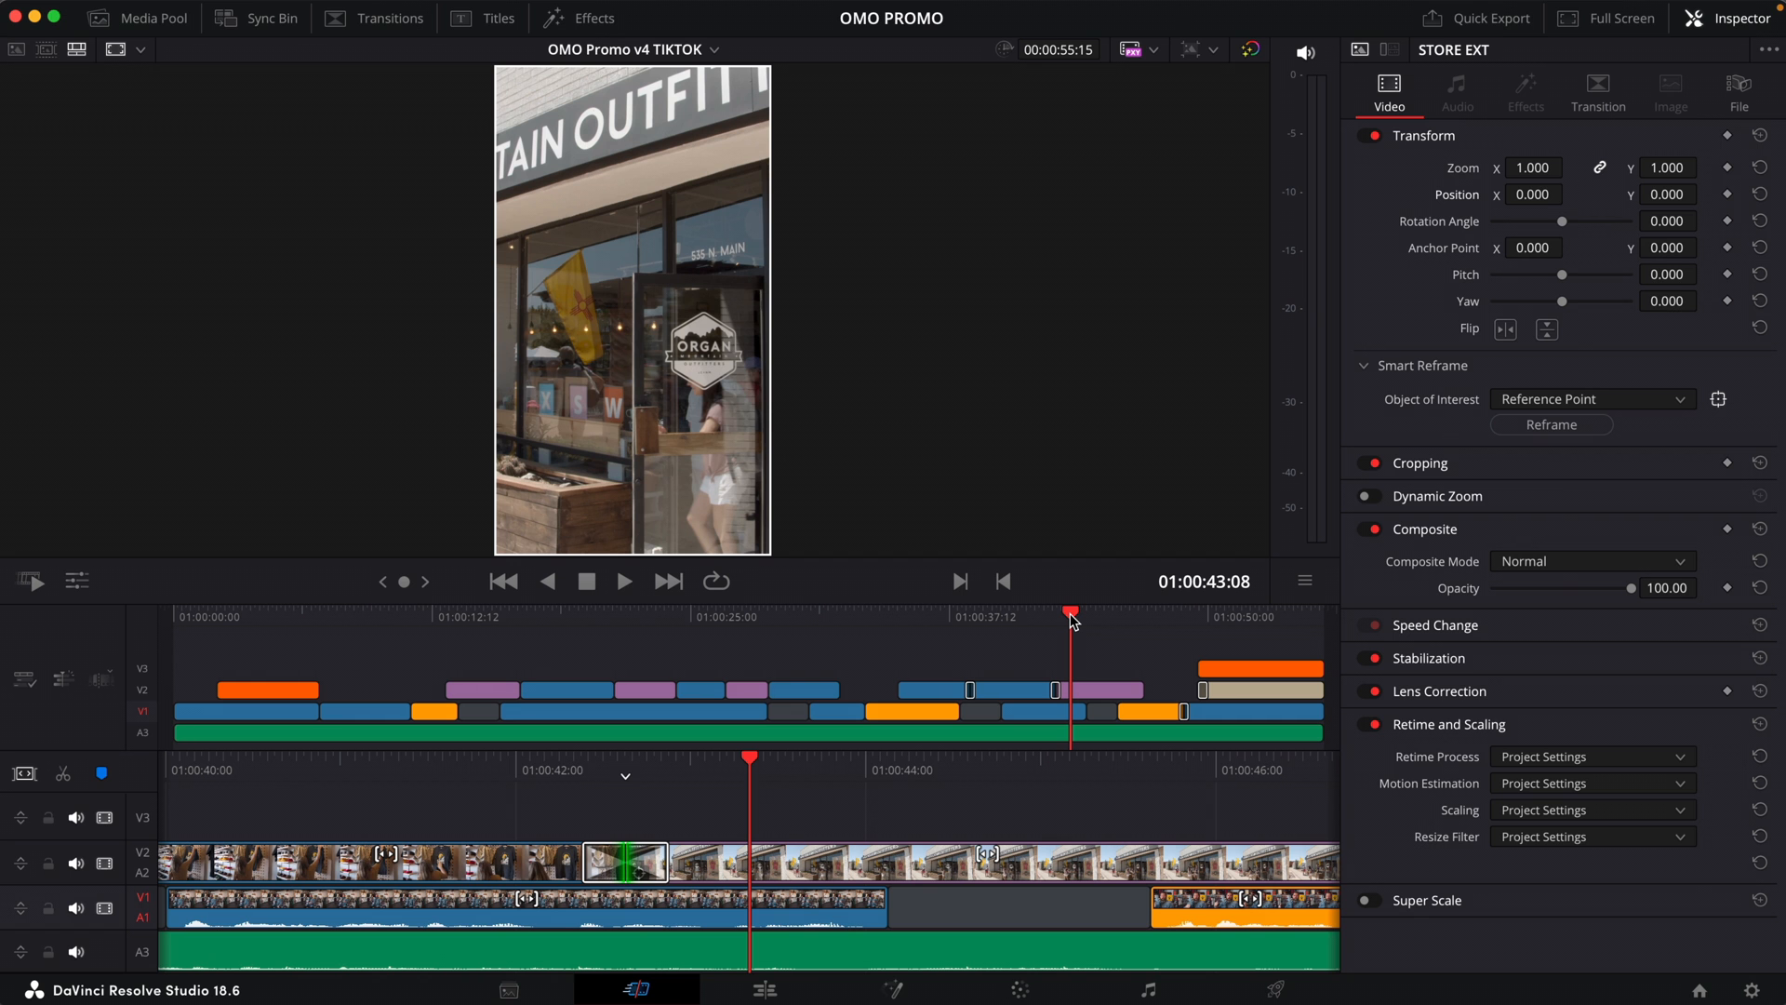
# Play the transition from HANGING SHIRT into STORE EXT to compare how the shirt graphic and the door logo line up
pyautogui.moveTo(1069, 612); pyautogui.dragTo(1051, 616)
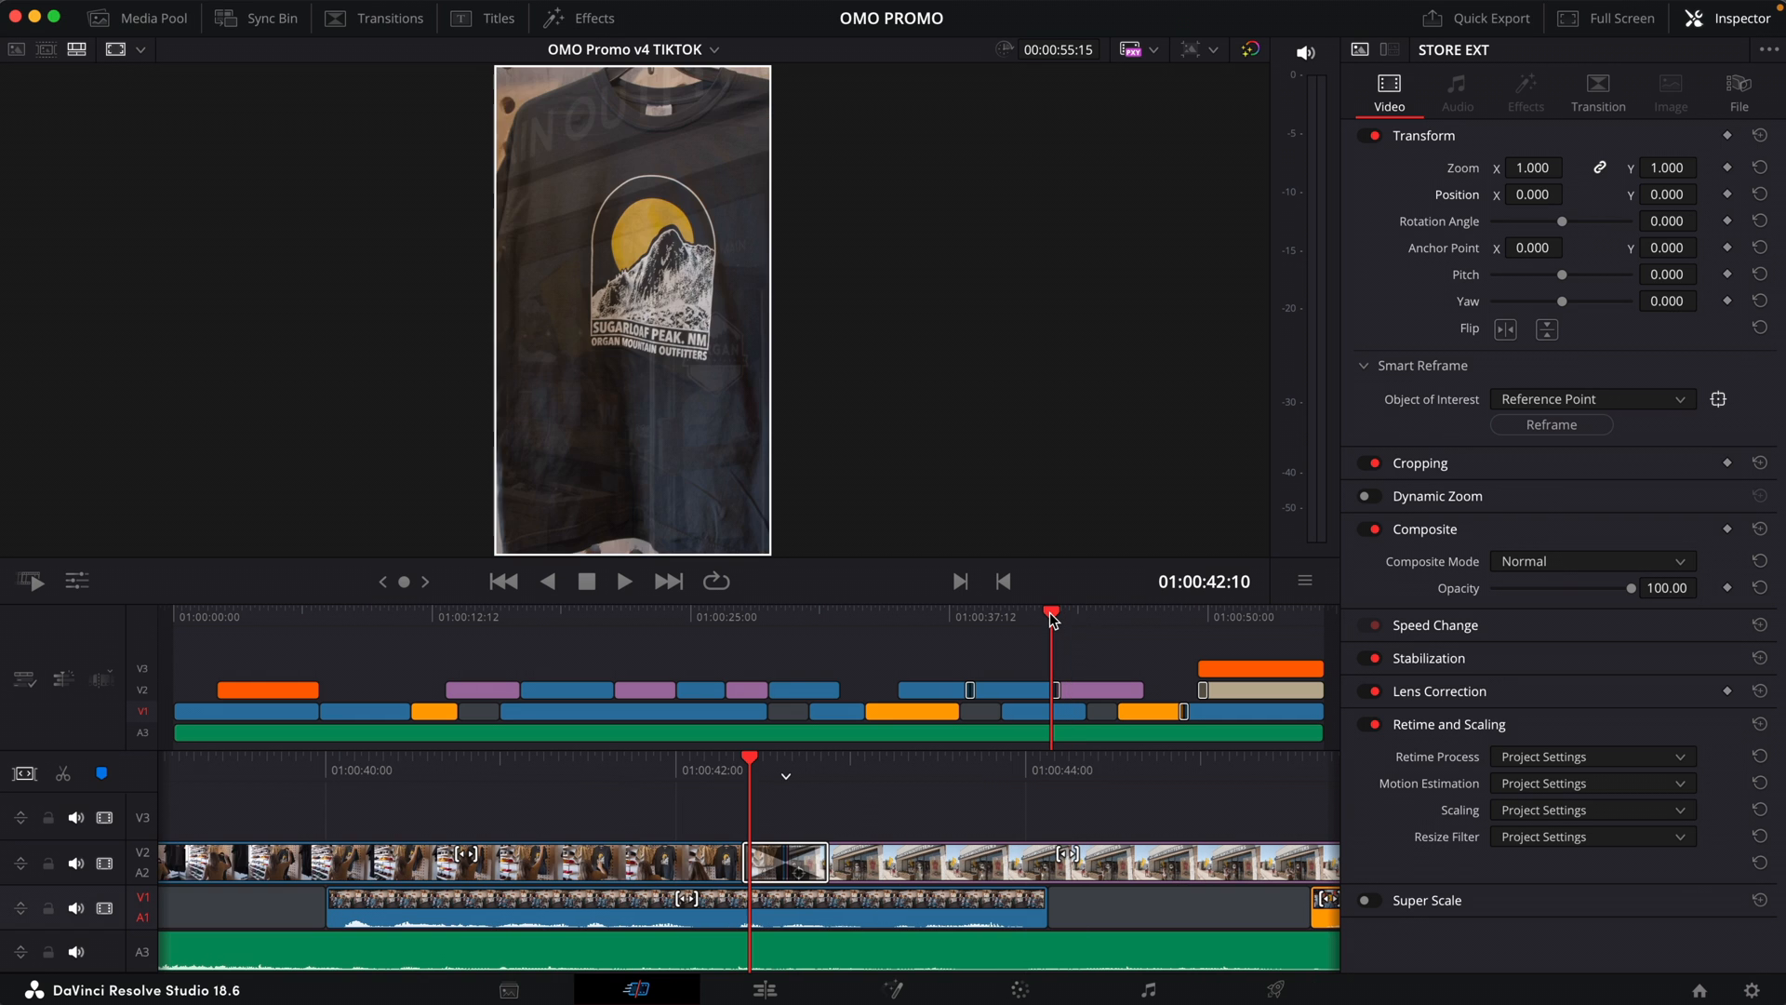
pyautogui.press('space')
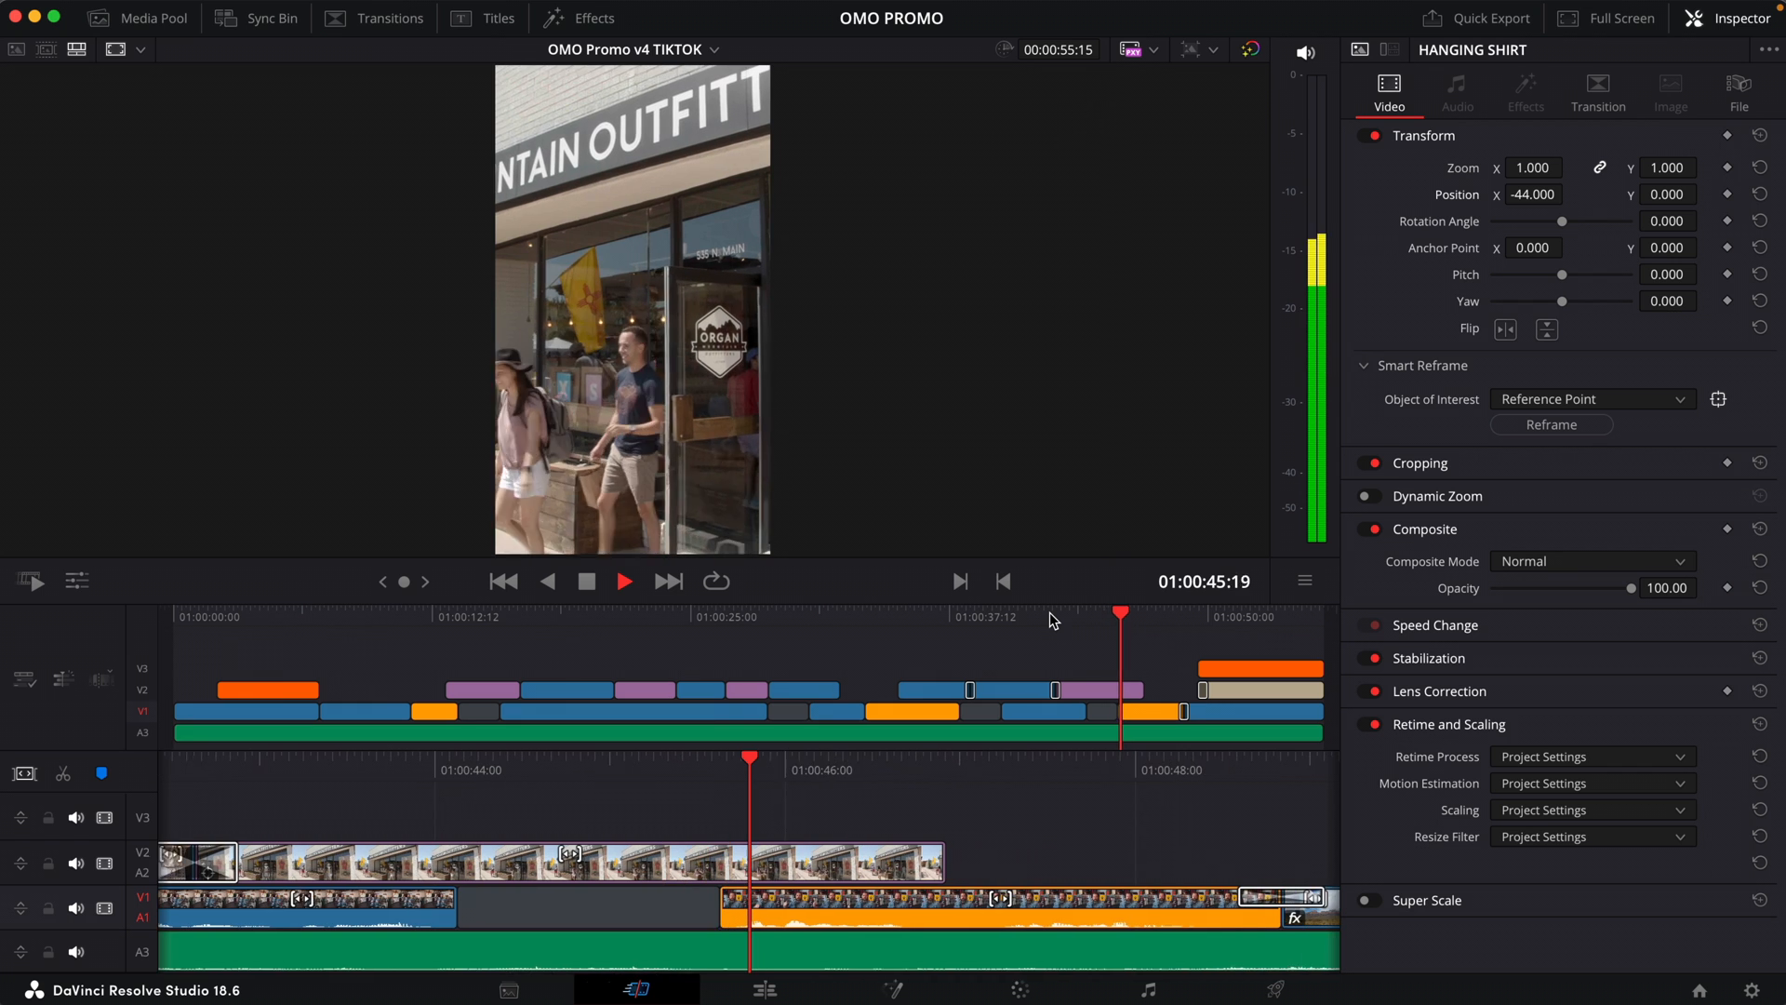
pyautogui.click(1049, 612)
pyautogui.press('space')
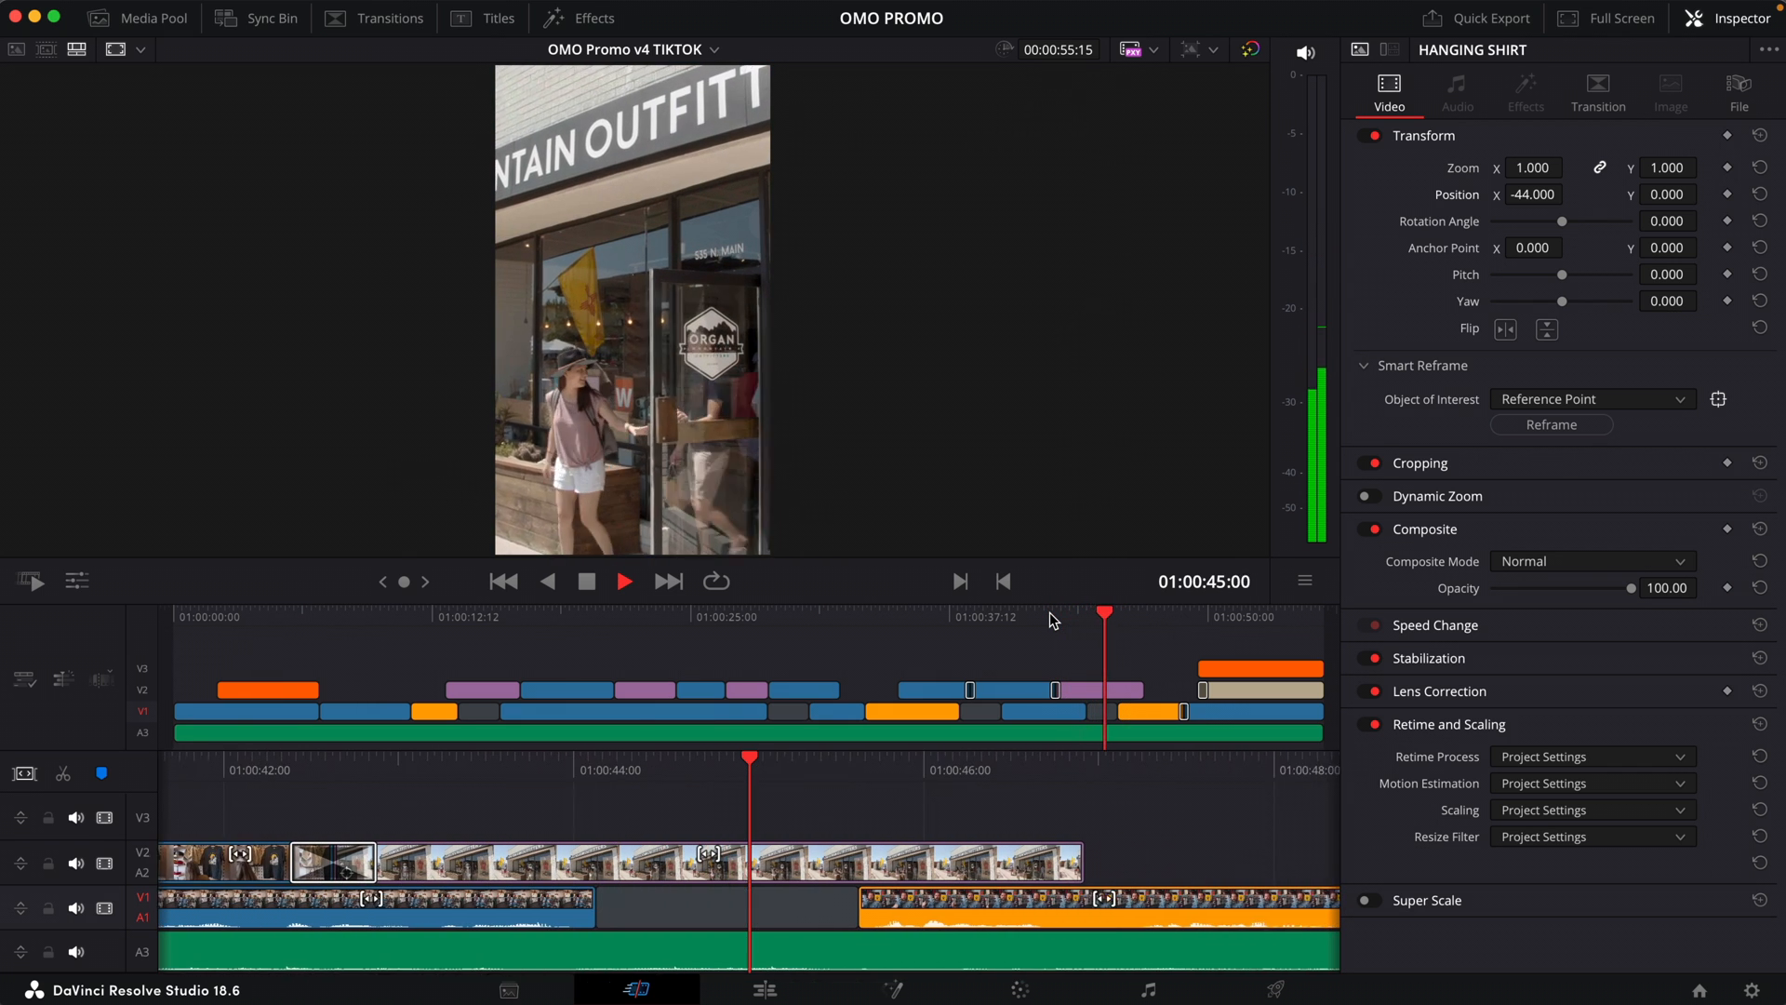
pyautogui.click(1050, 612)
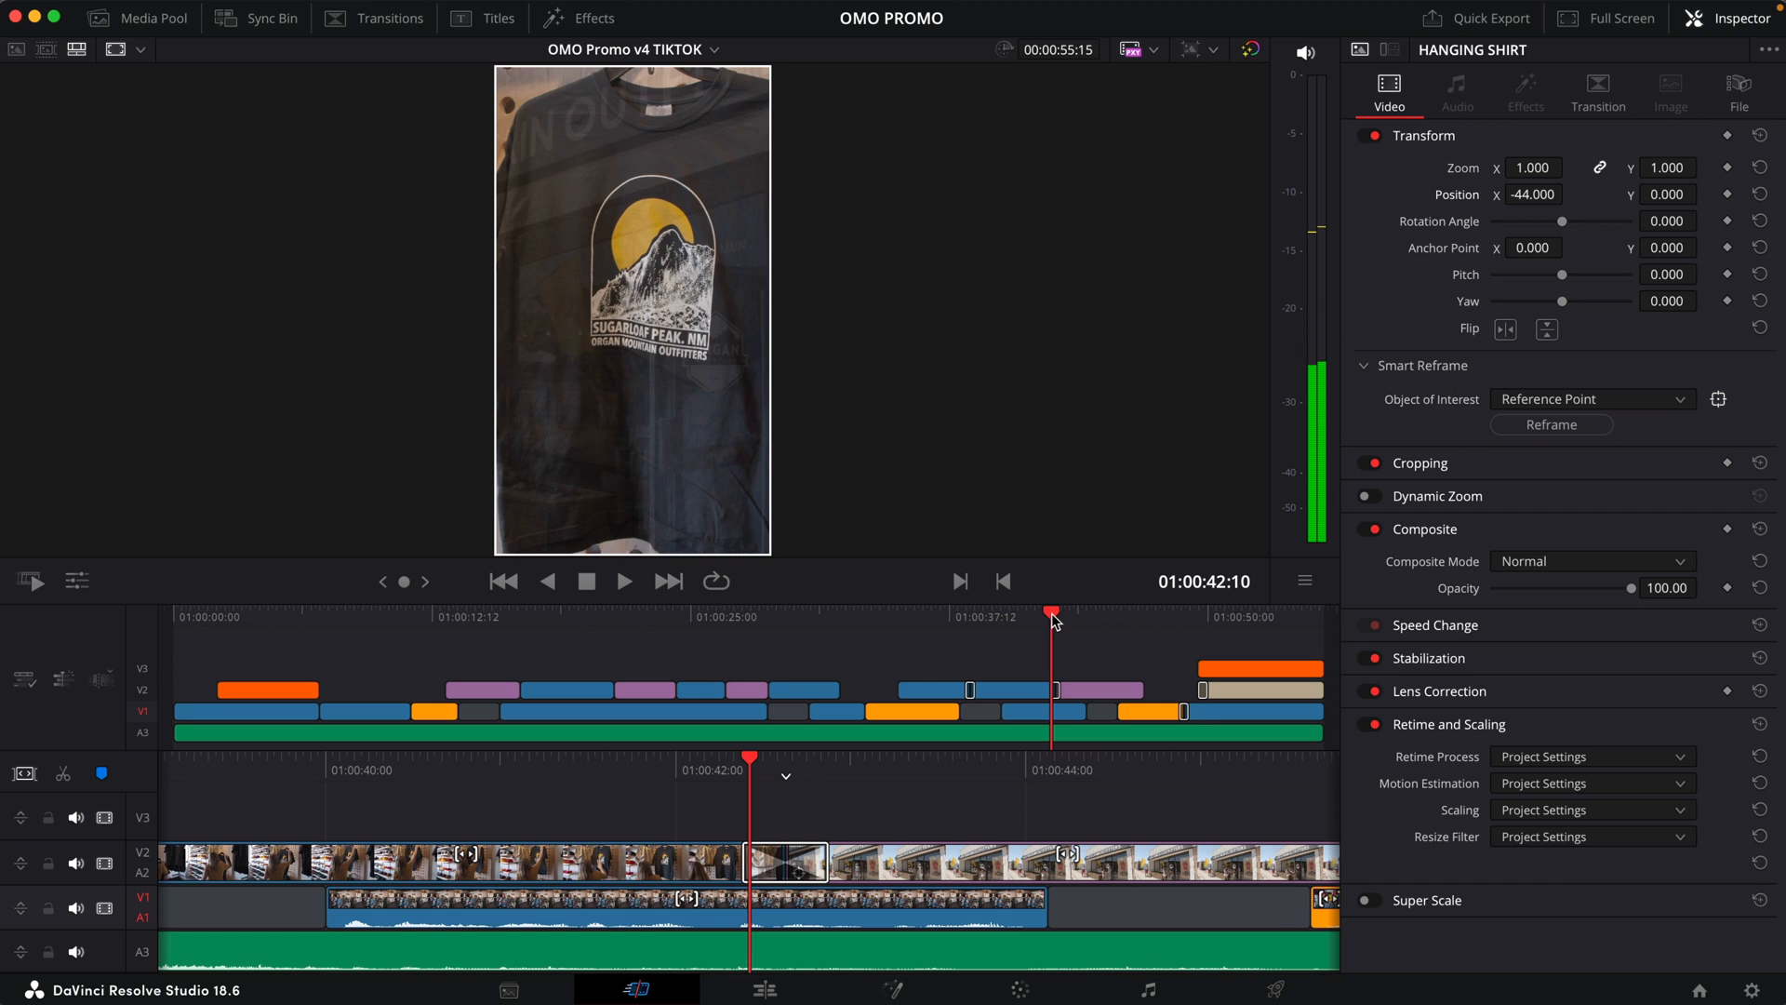
# Move the anchor point of STORE EXT to the lower edge of the picture, just right of the vertical frame
pyautogui.moveTo(1052, 616); pyautogui.dragTo(1072, 617)
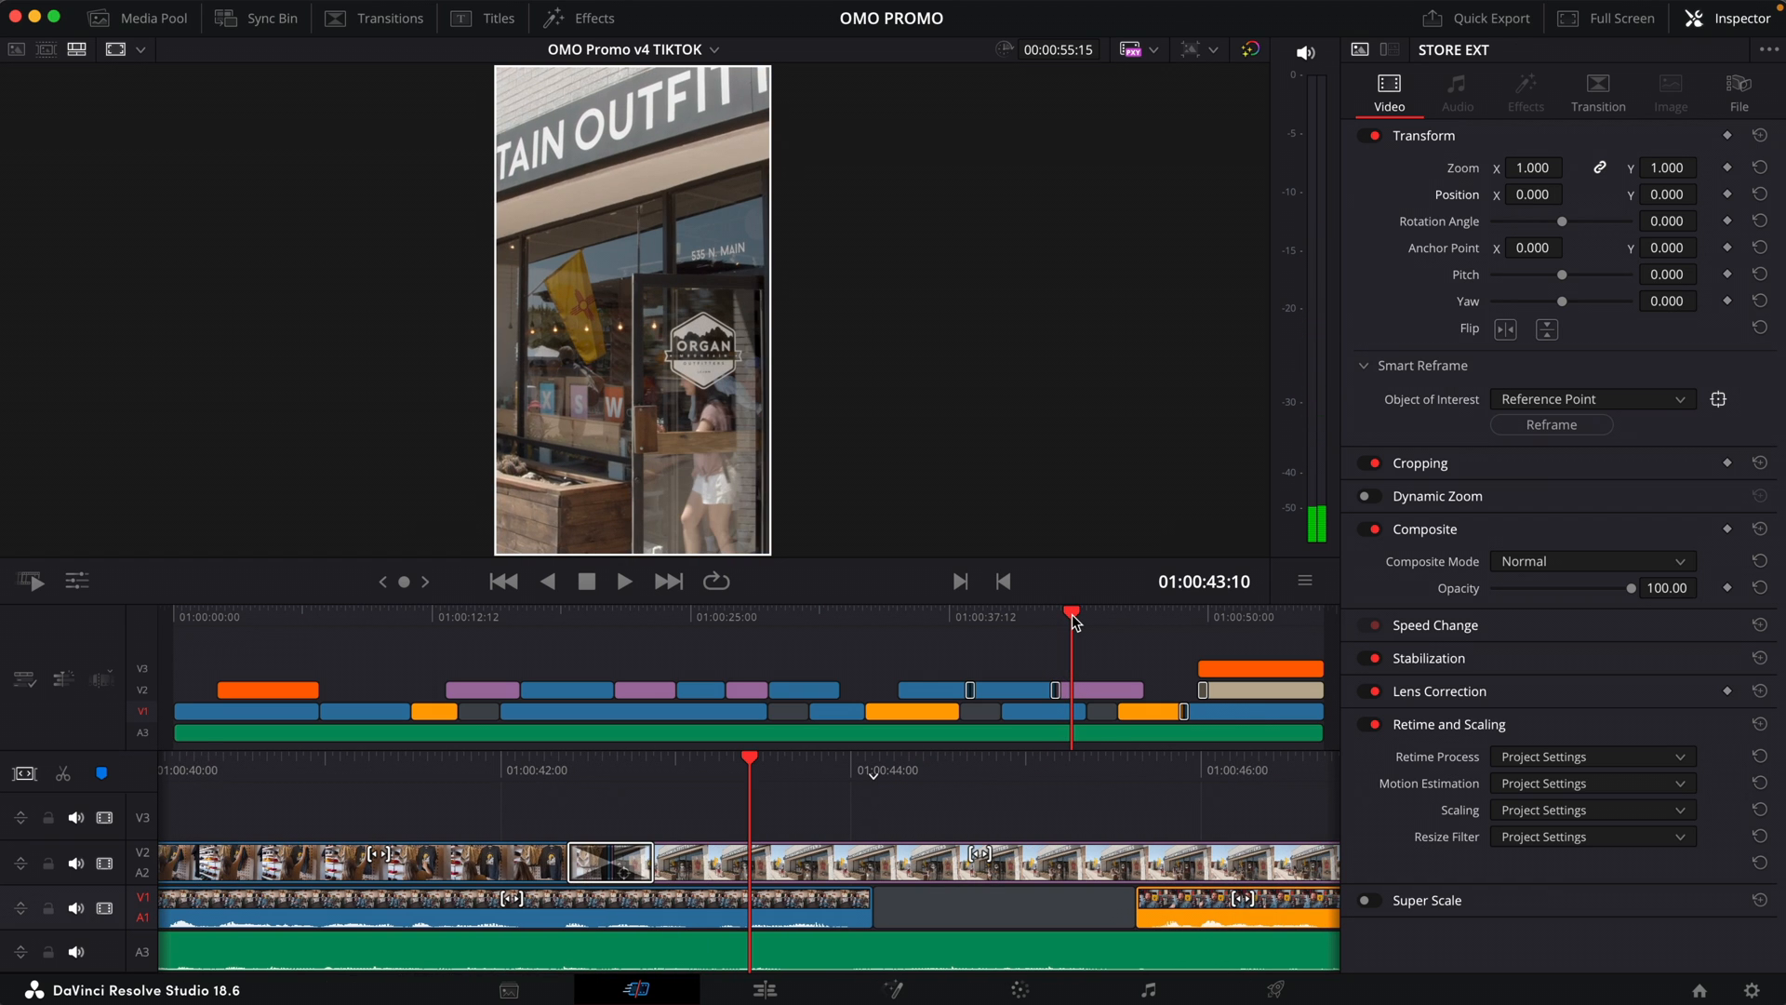
pyautogui.click(66, 589)
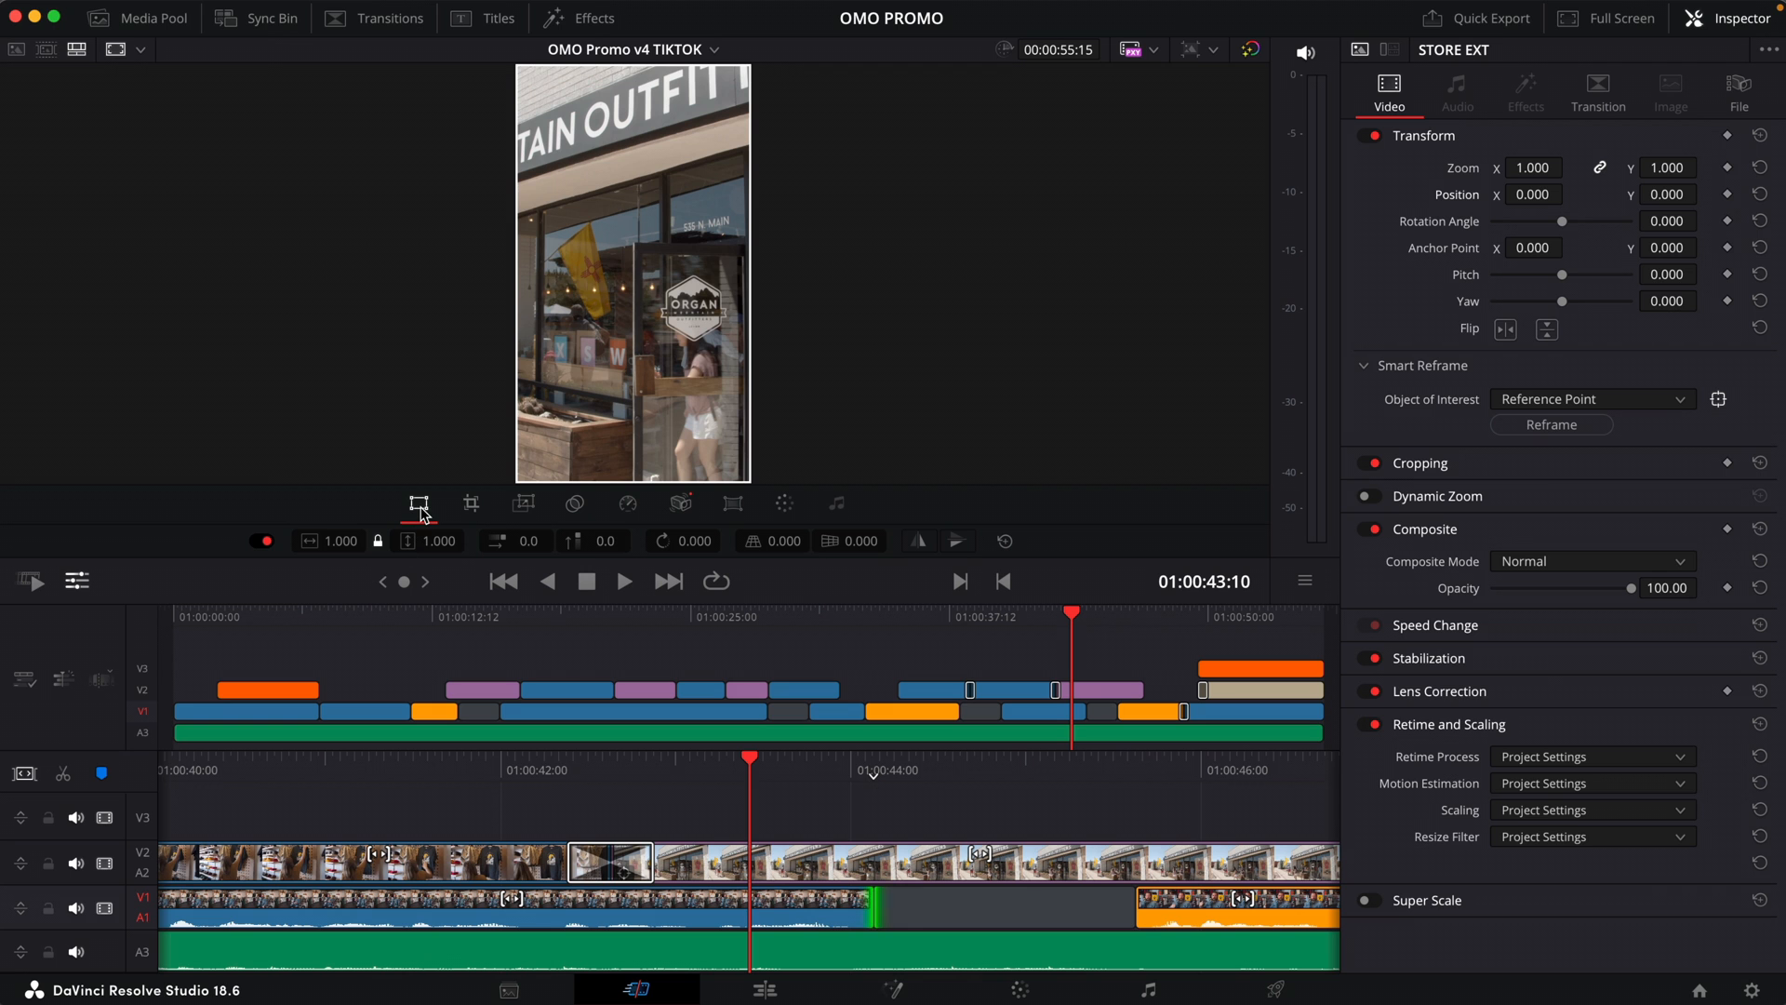
pyautogui.click(419, 505)
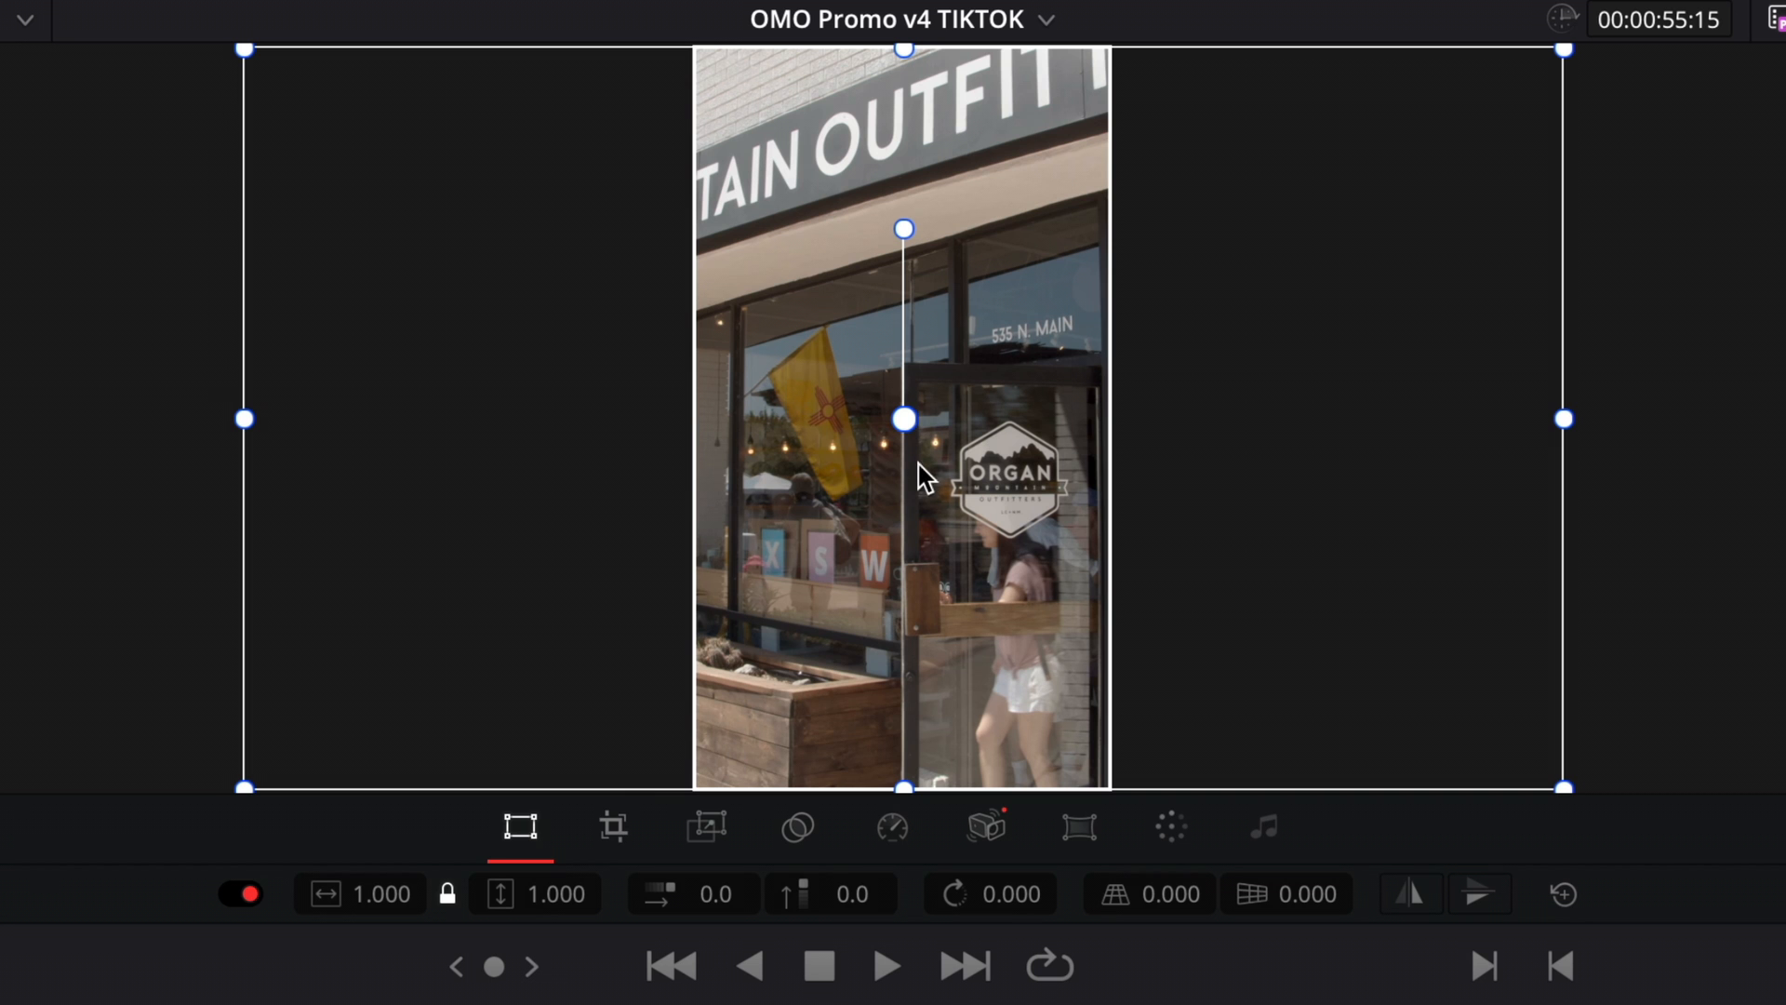
pyautogui.moveTo(911, 428); pyautogui.dragTo(1131, 790)
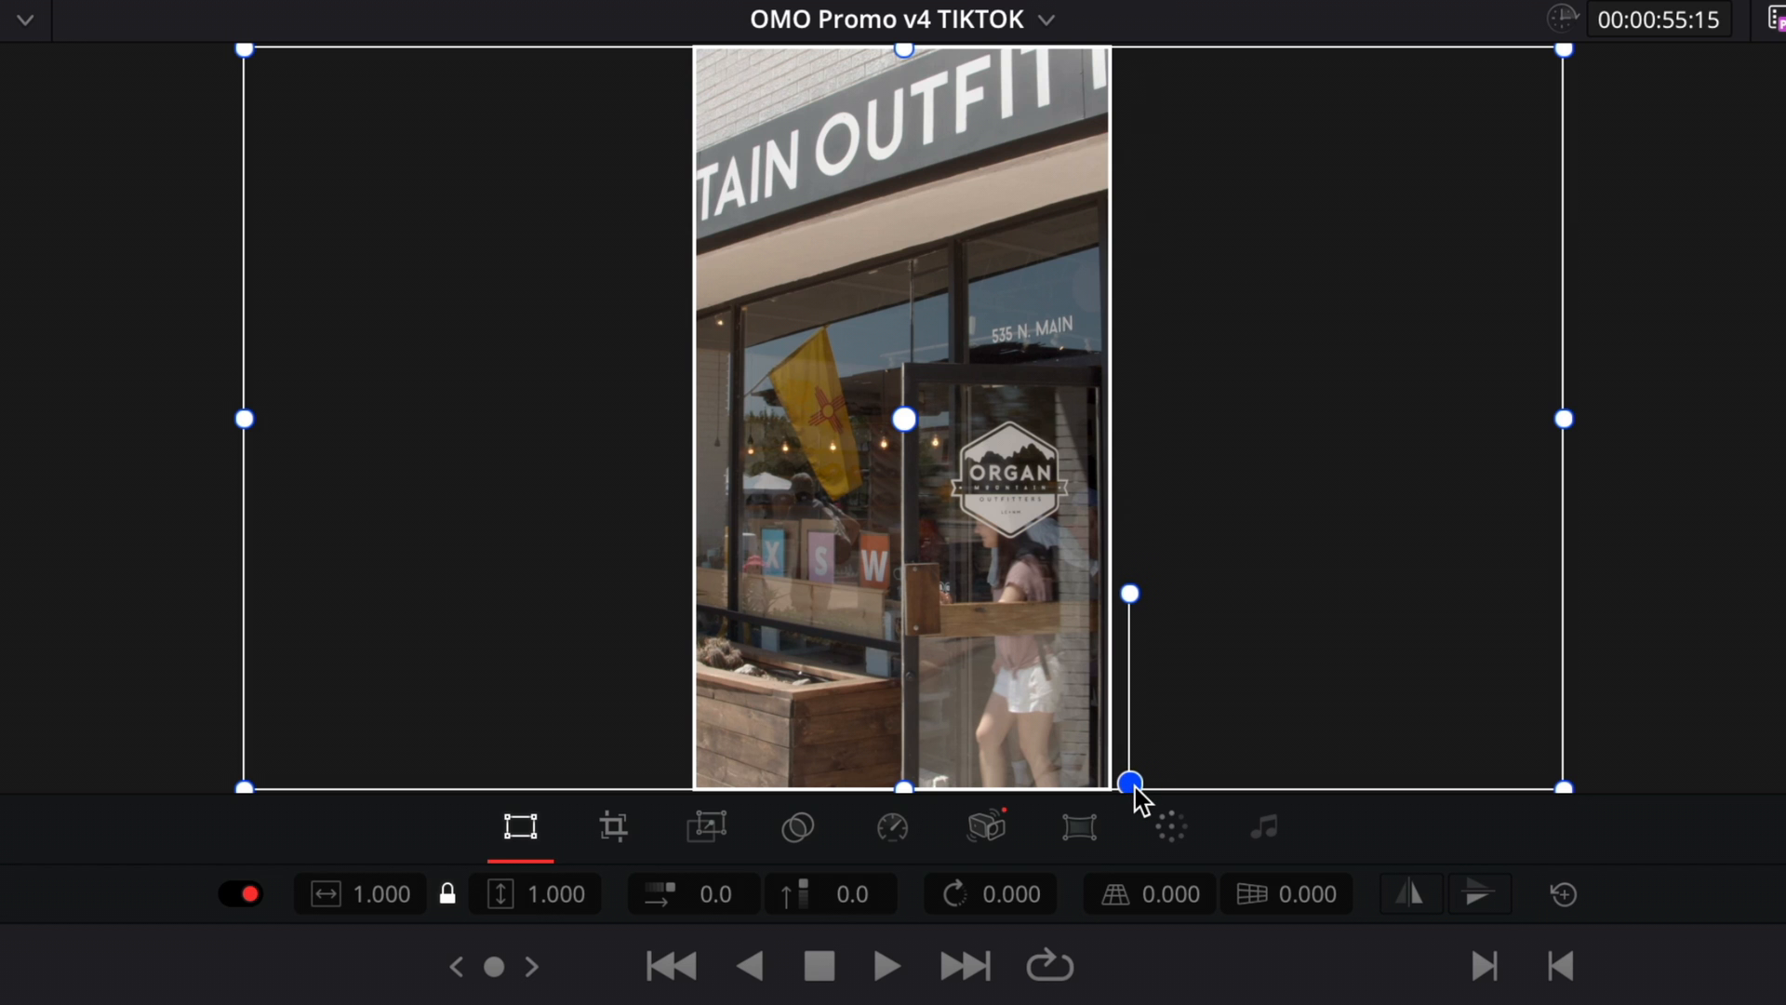
# Set the zoom of STORE EXT to 1.500 and preview the transition from HANGING SHIRT
pyautogui.moveTo(526, 898); pyautogui.dragTo(574, 898)
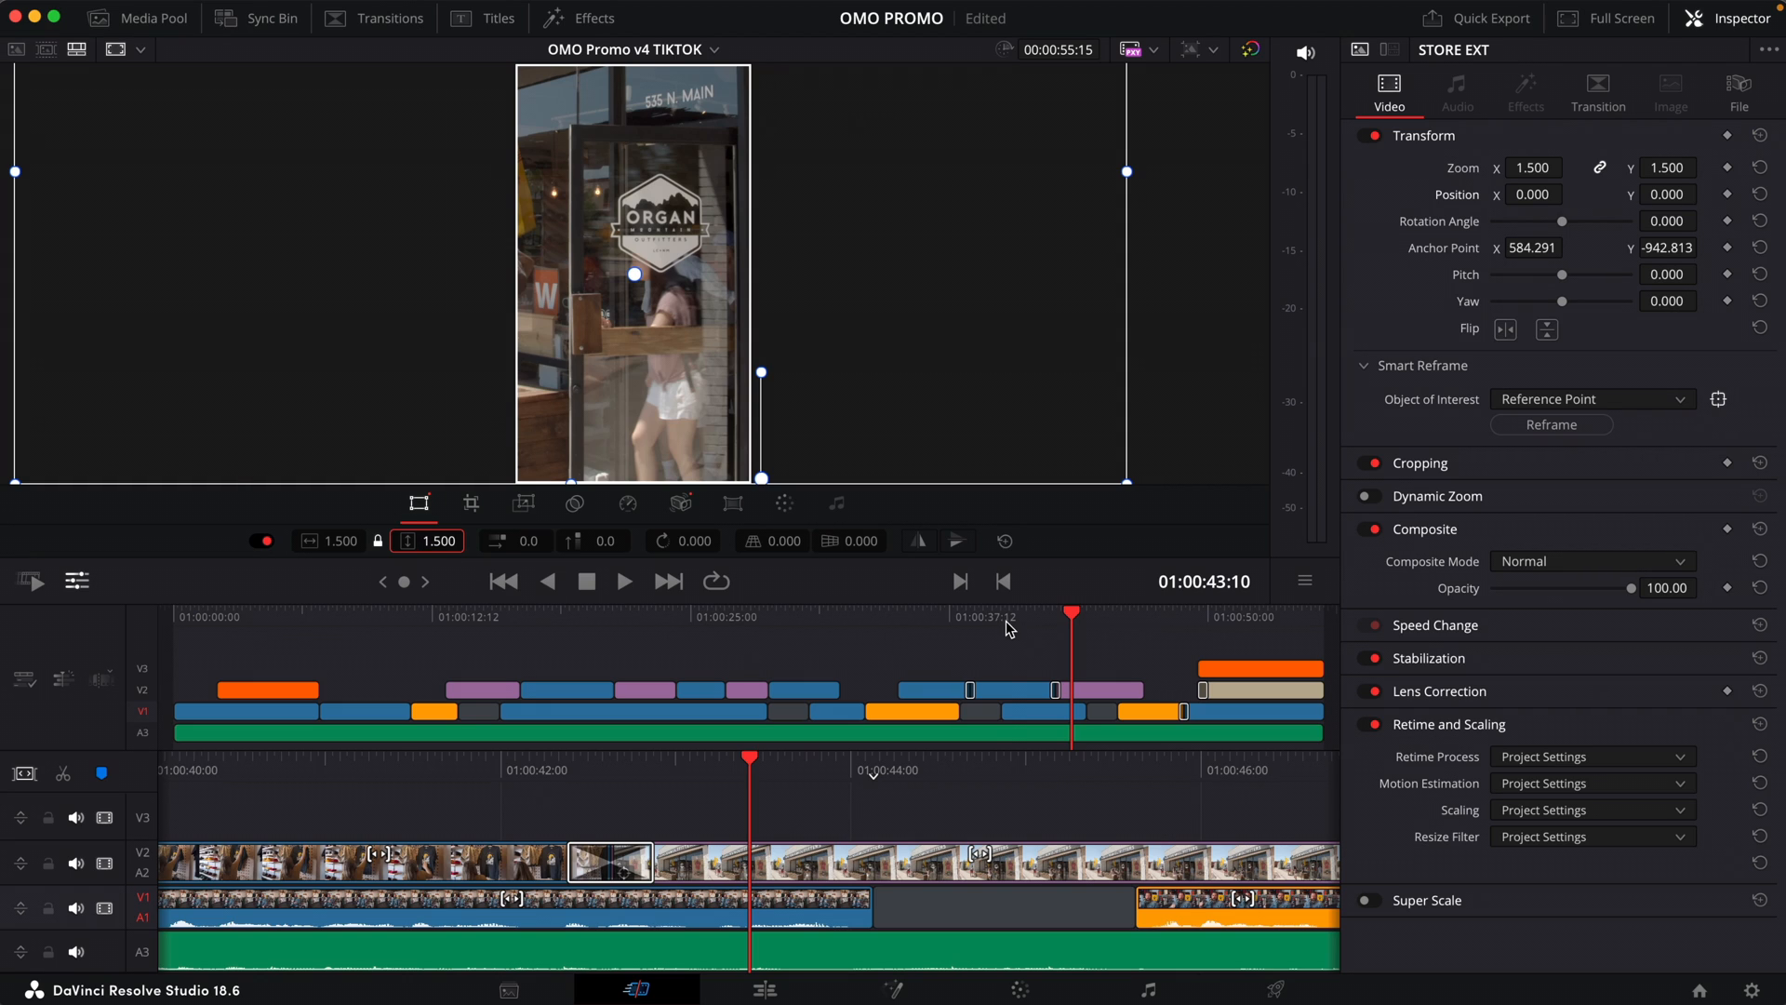
pyautogui.click(1009, 622)
pyautogui.press('space')
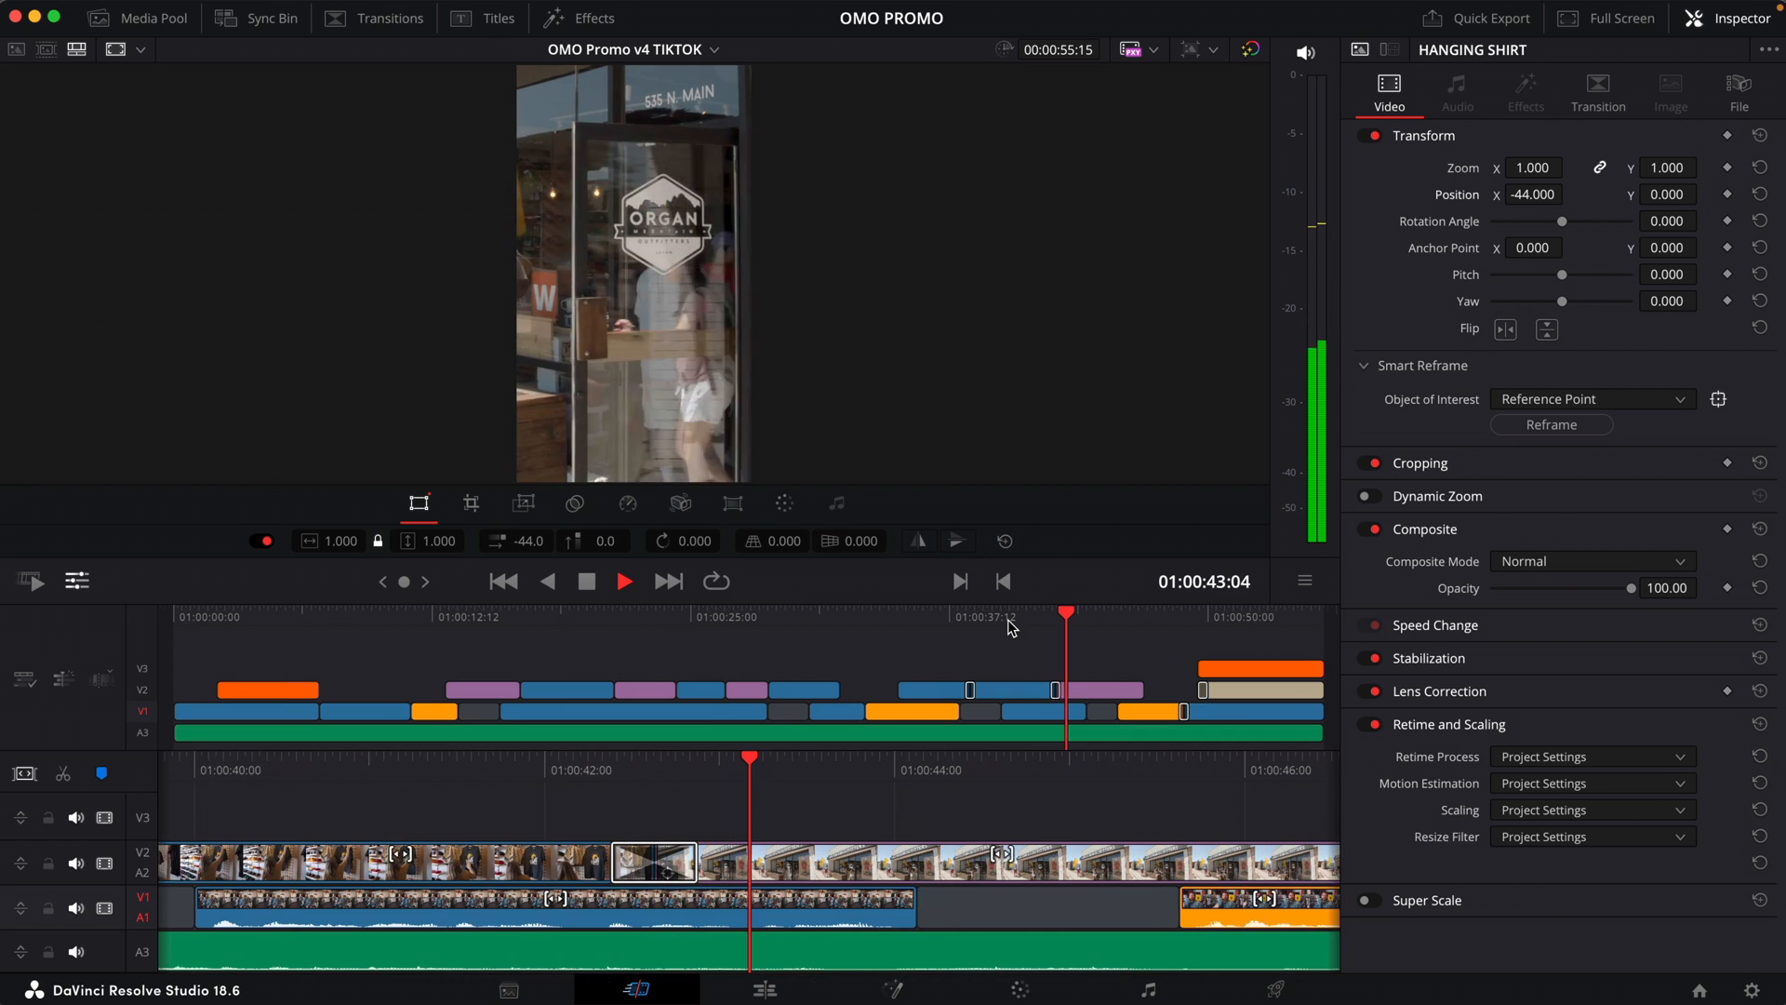
pyautogui.click(1009, 621)
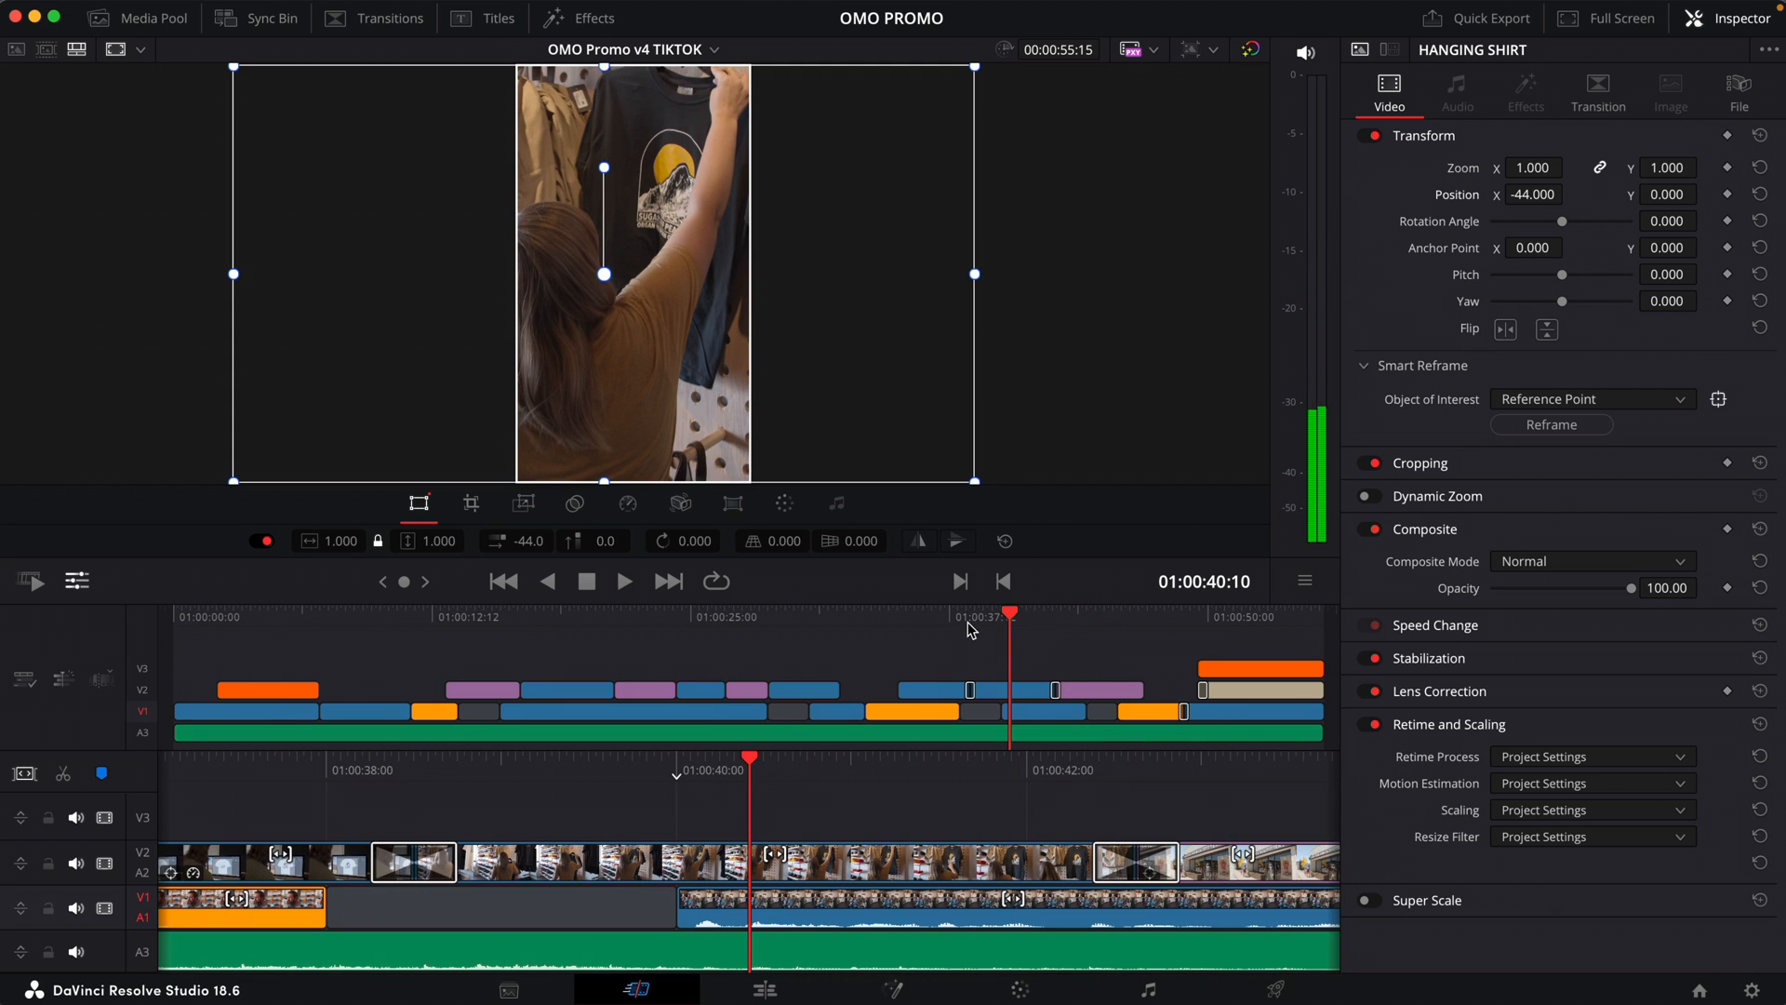
# Set position X of STORE EXT to -30 to align the door logo with the shirt graphic, and preview the transition
pyautogui.moveTo(1042, 631); pyautogui.dragTo(1056, 621)
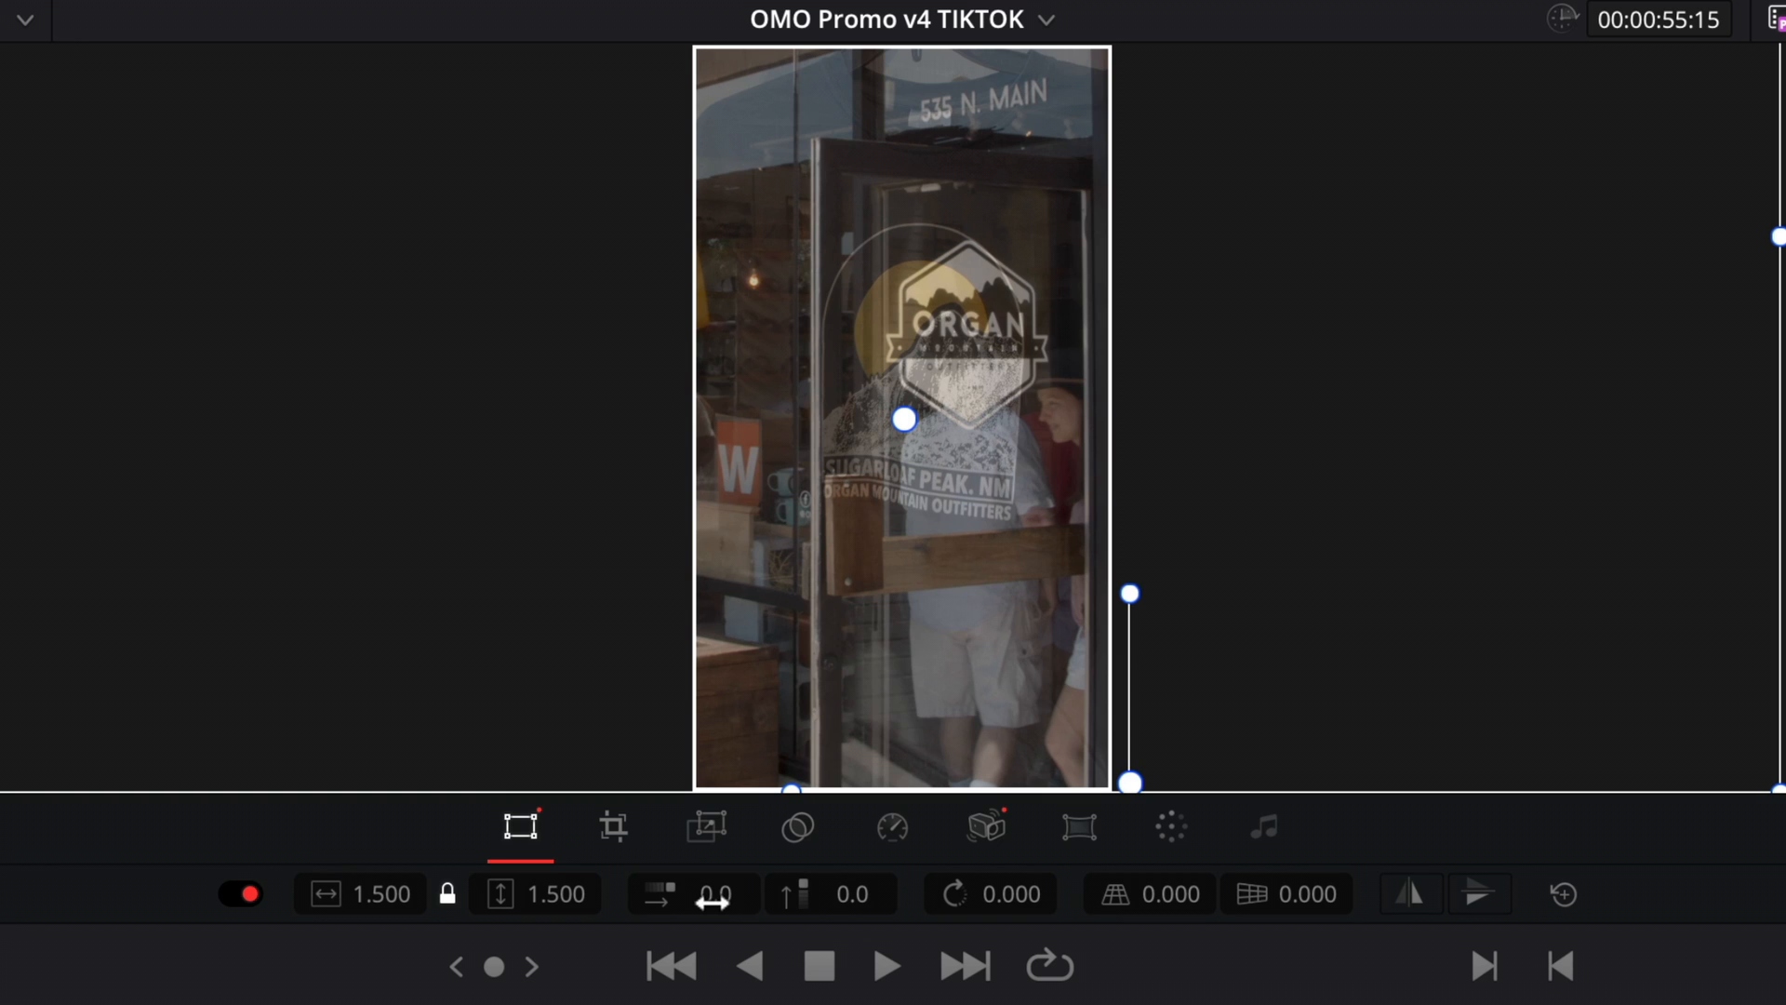
pyautogui.moveTo(527, 541); pyautogui.dragTo(515, 542)
pyautogui.moveTo(694, 894); pyautogui.dragTo(665, 894)
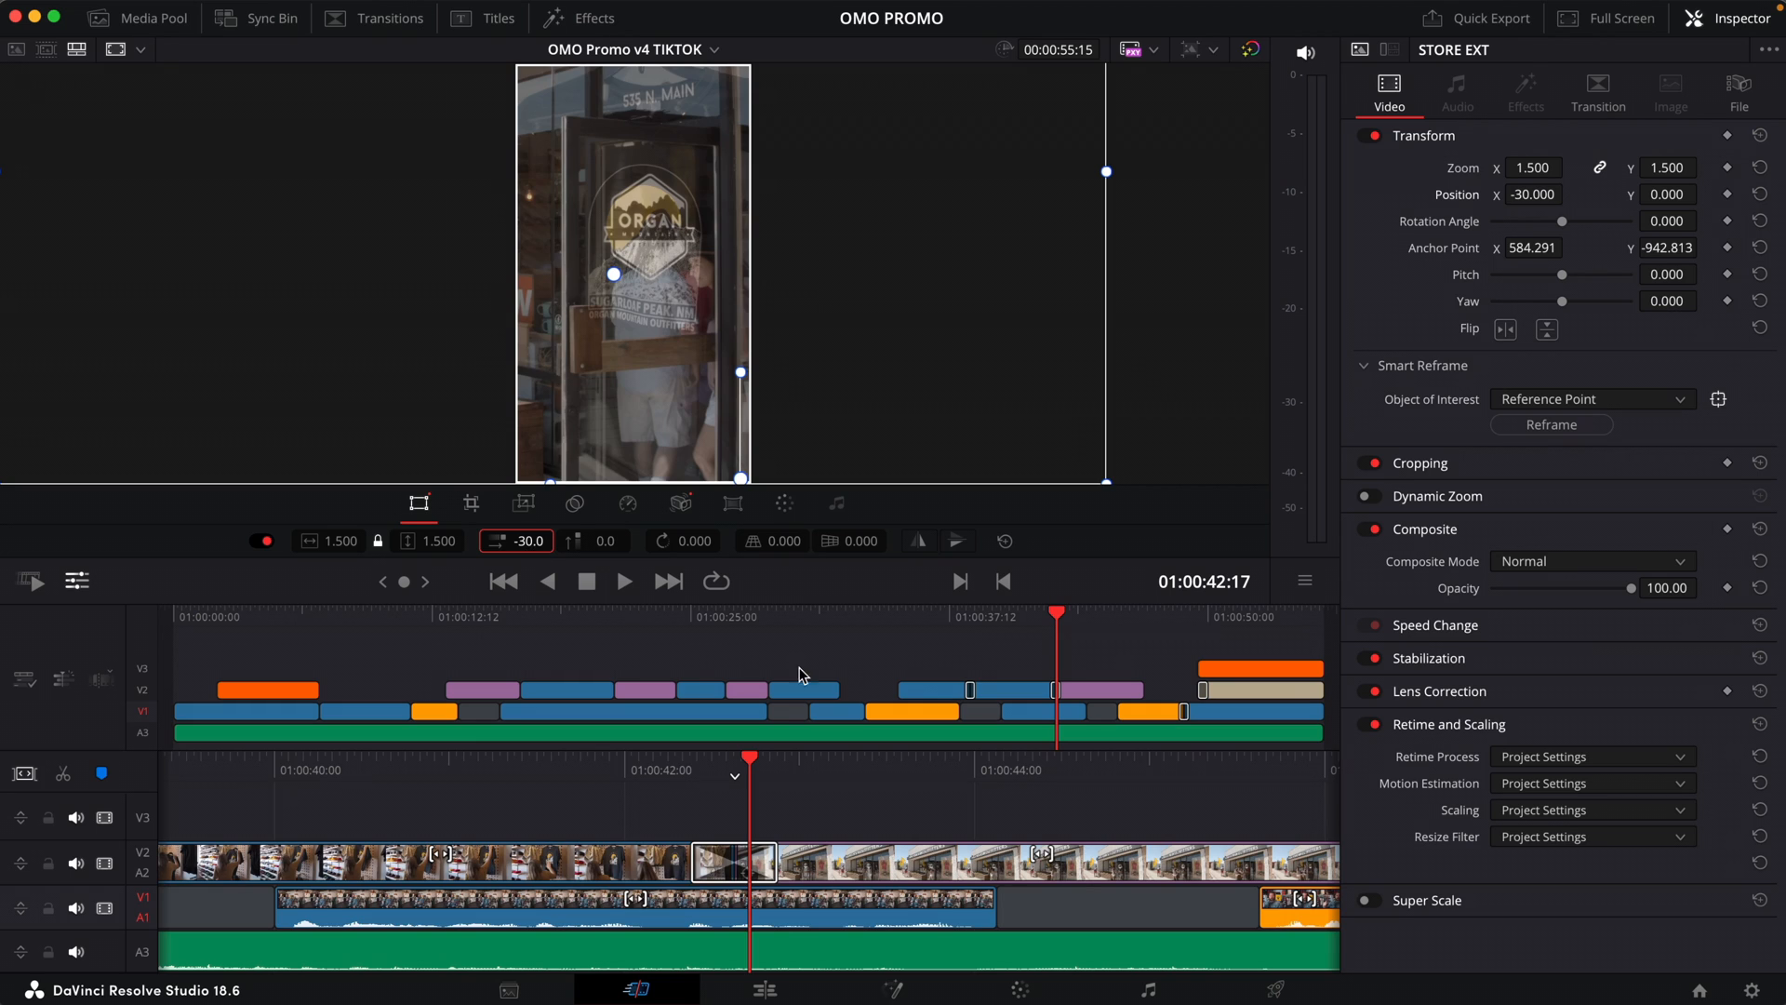
pyautogui.click(1021, 619)
pyautogui.press('space')
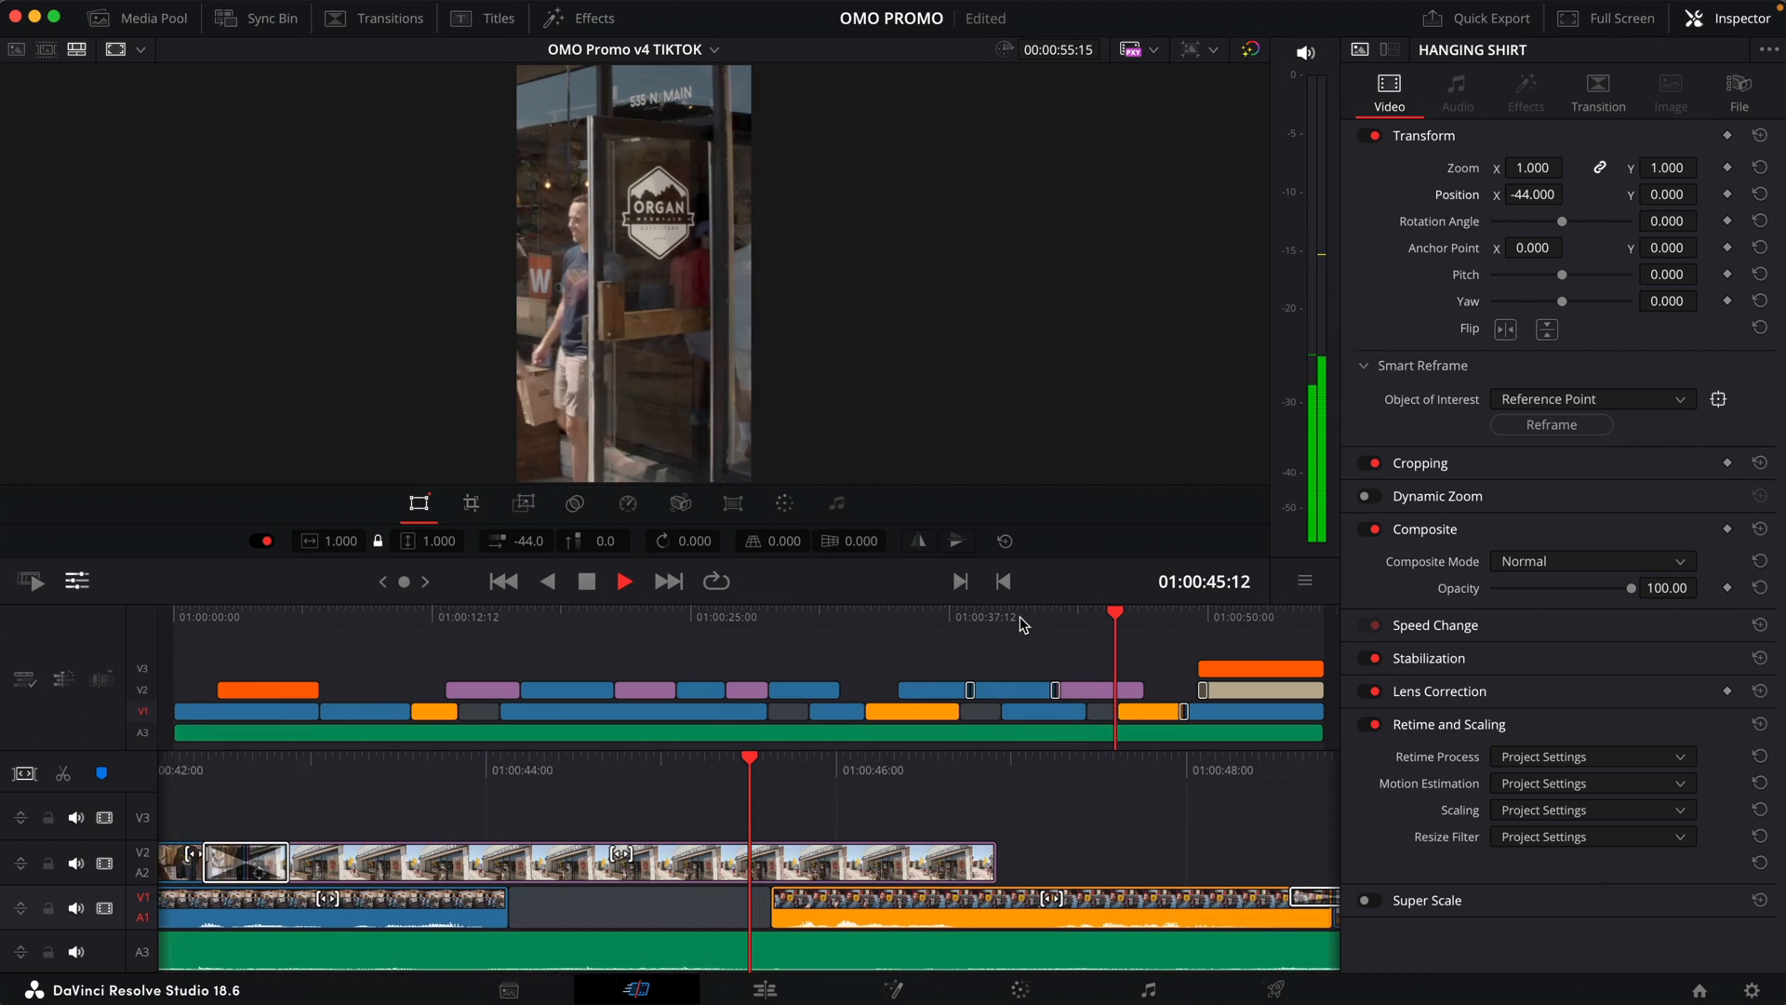
pyautogui.click(1020, 617)
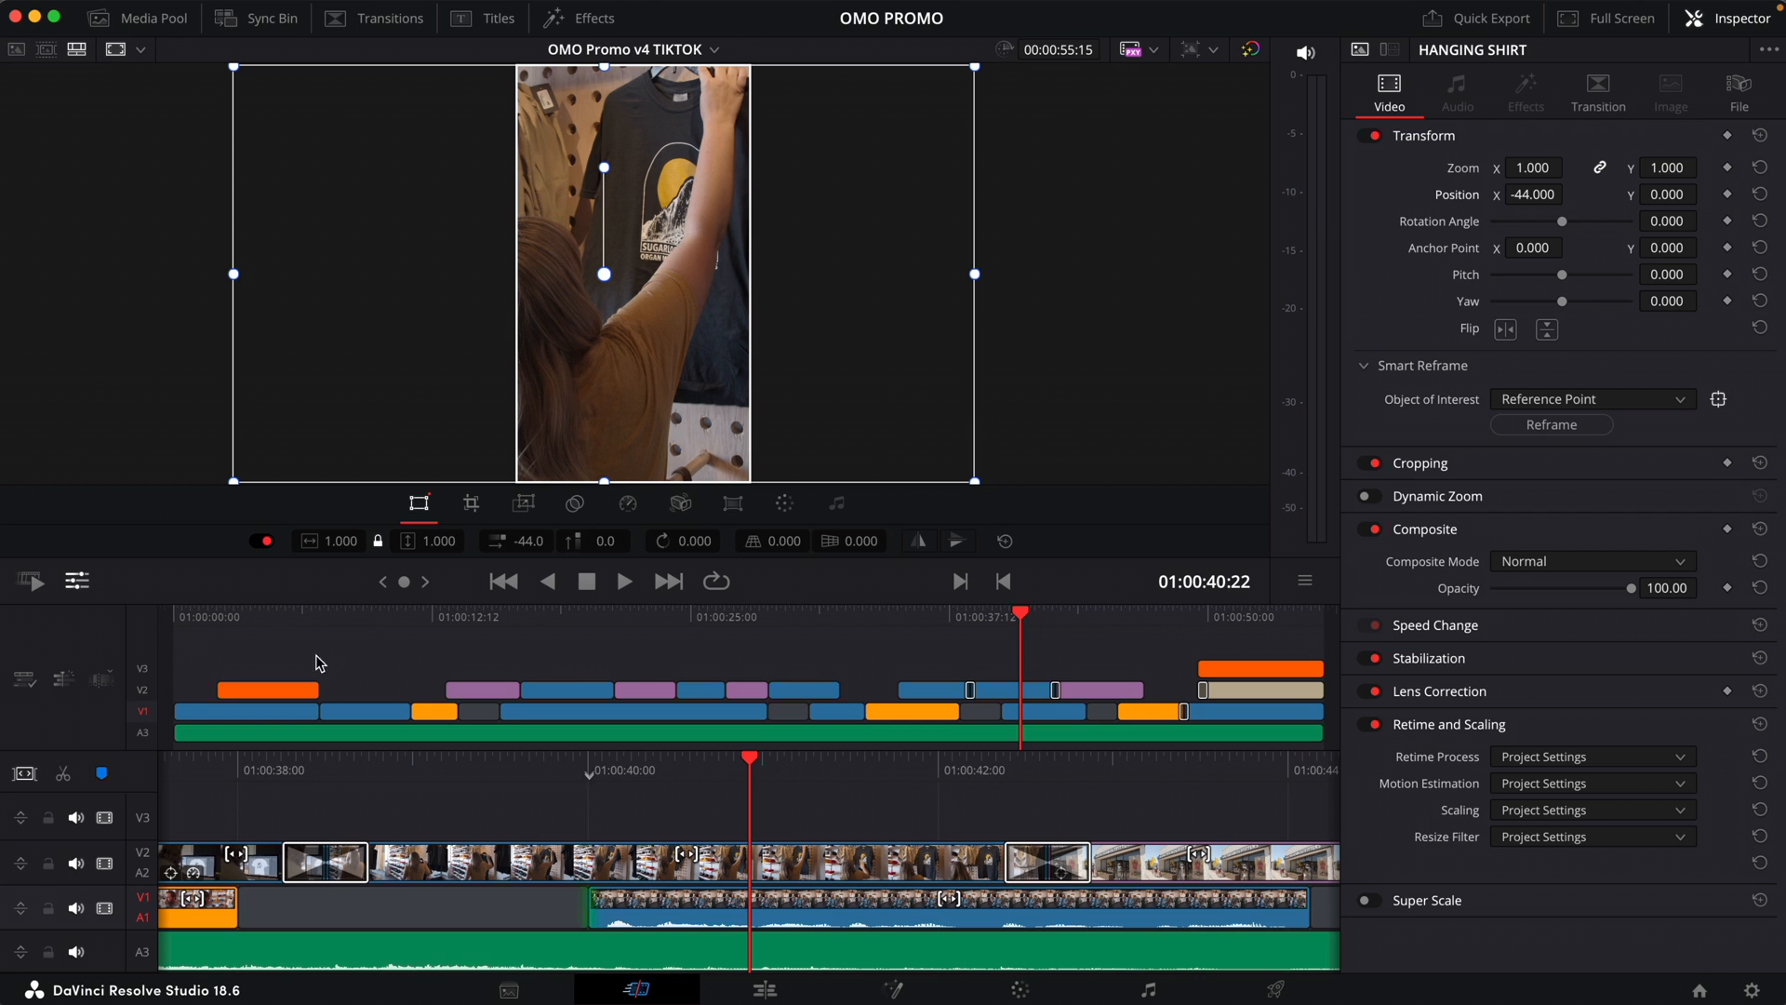
pyautogui.click(86, 586)
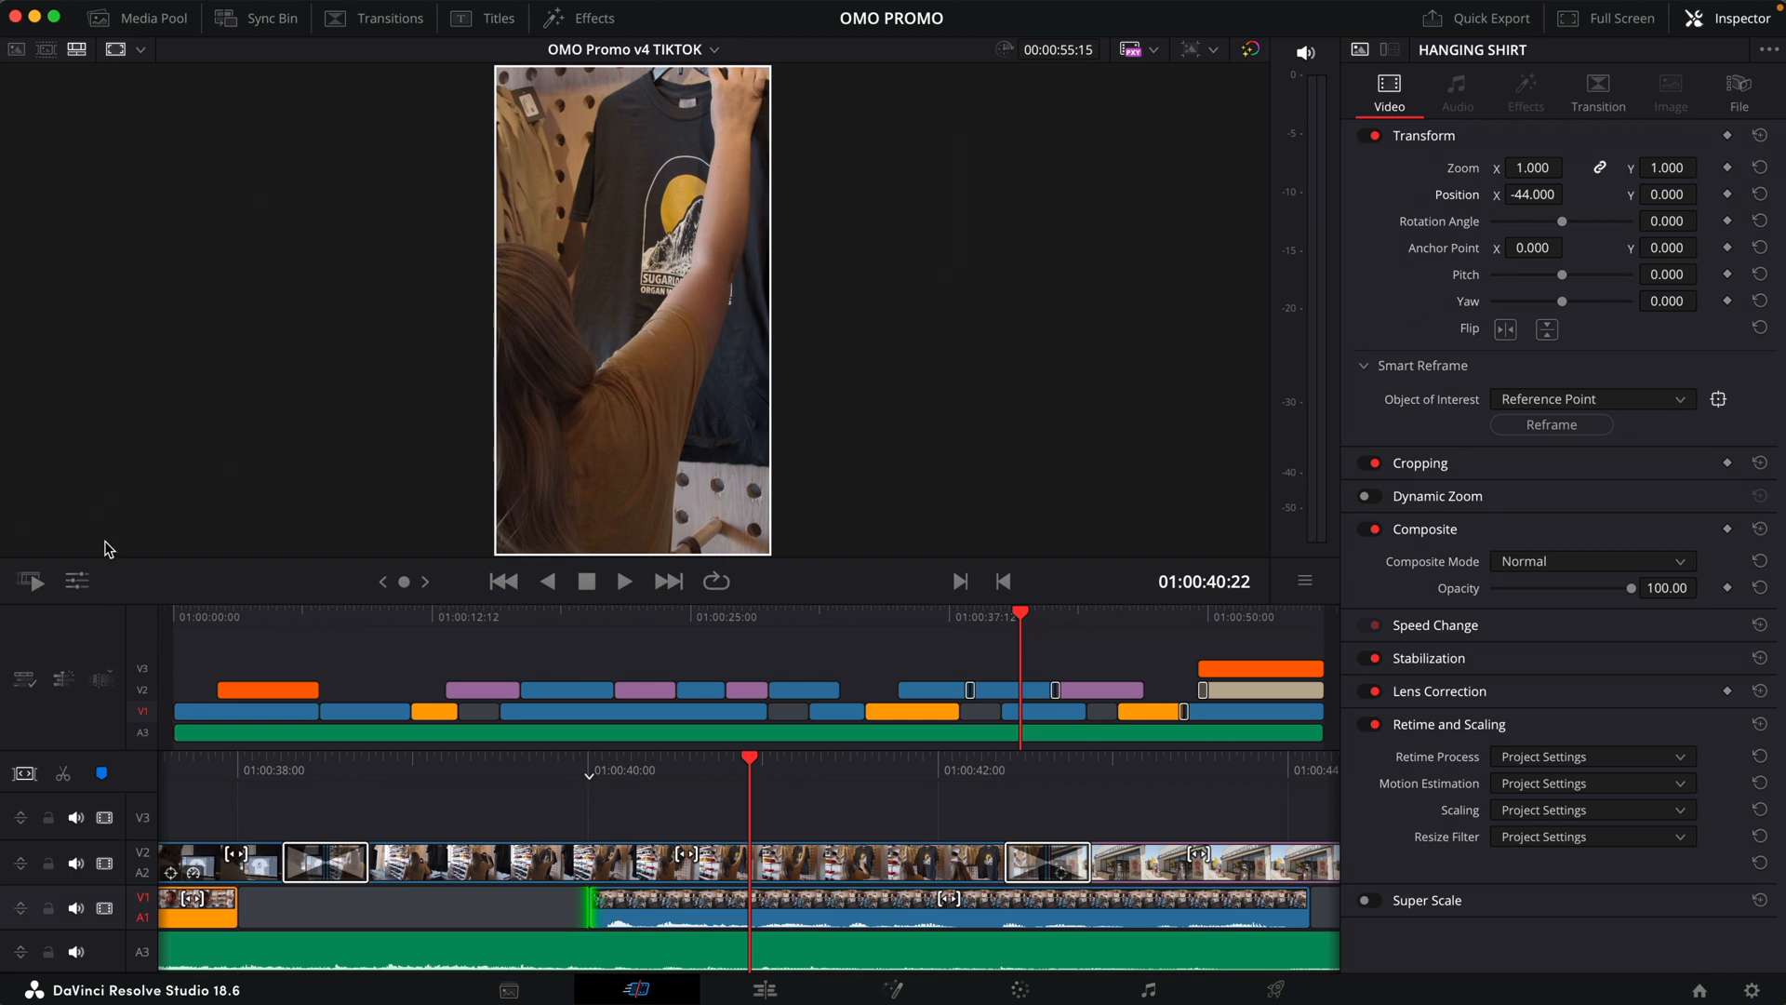
# Open the quick export options for the OMO Promo v4 TIKTOK timeline
pyautogui.click(118, 54)
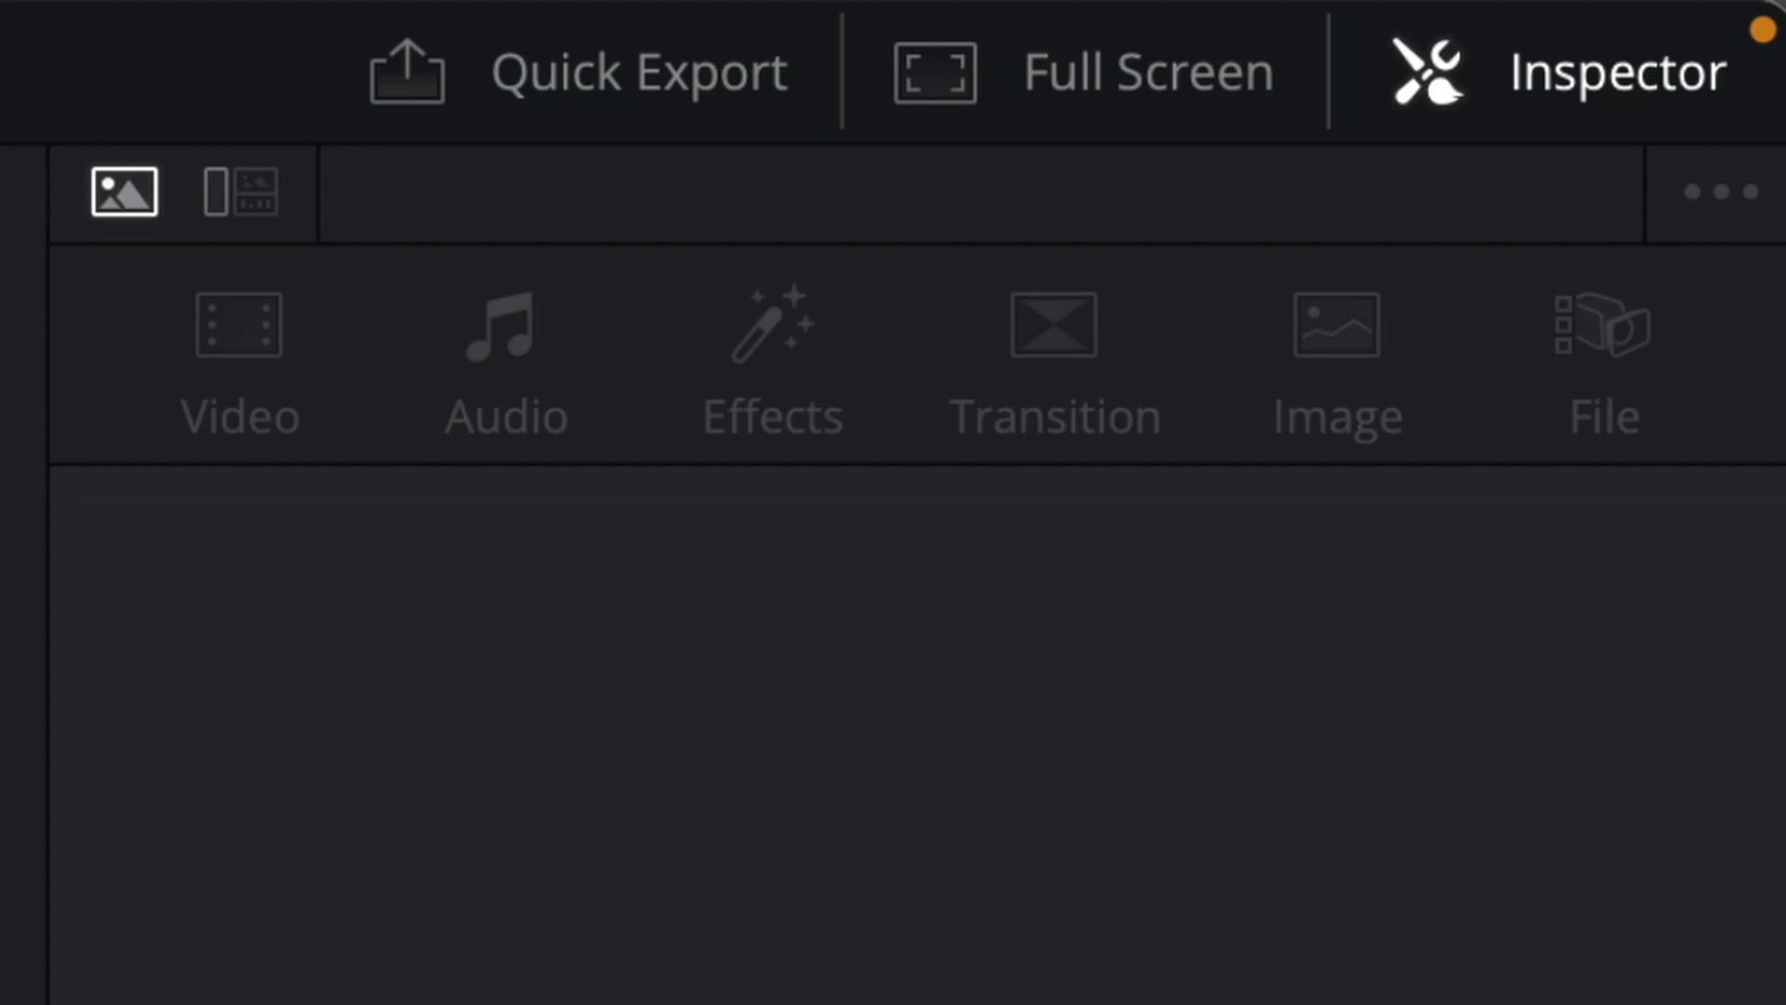
pyautogui.click(797, 116)
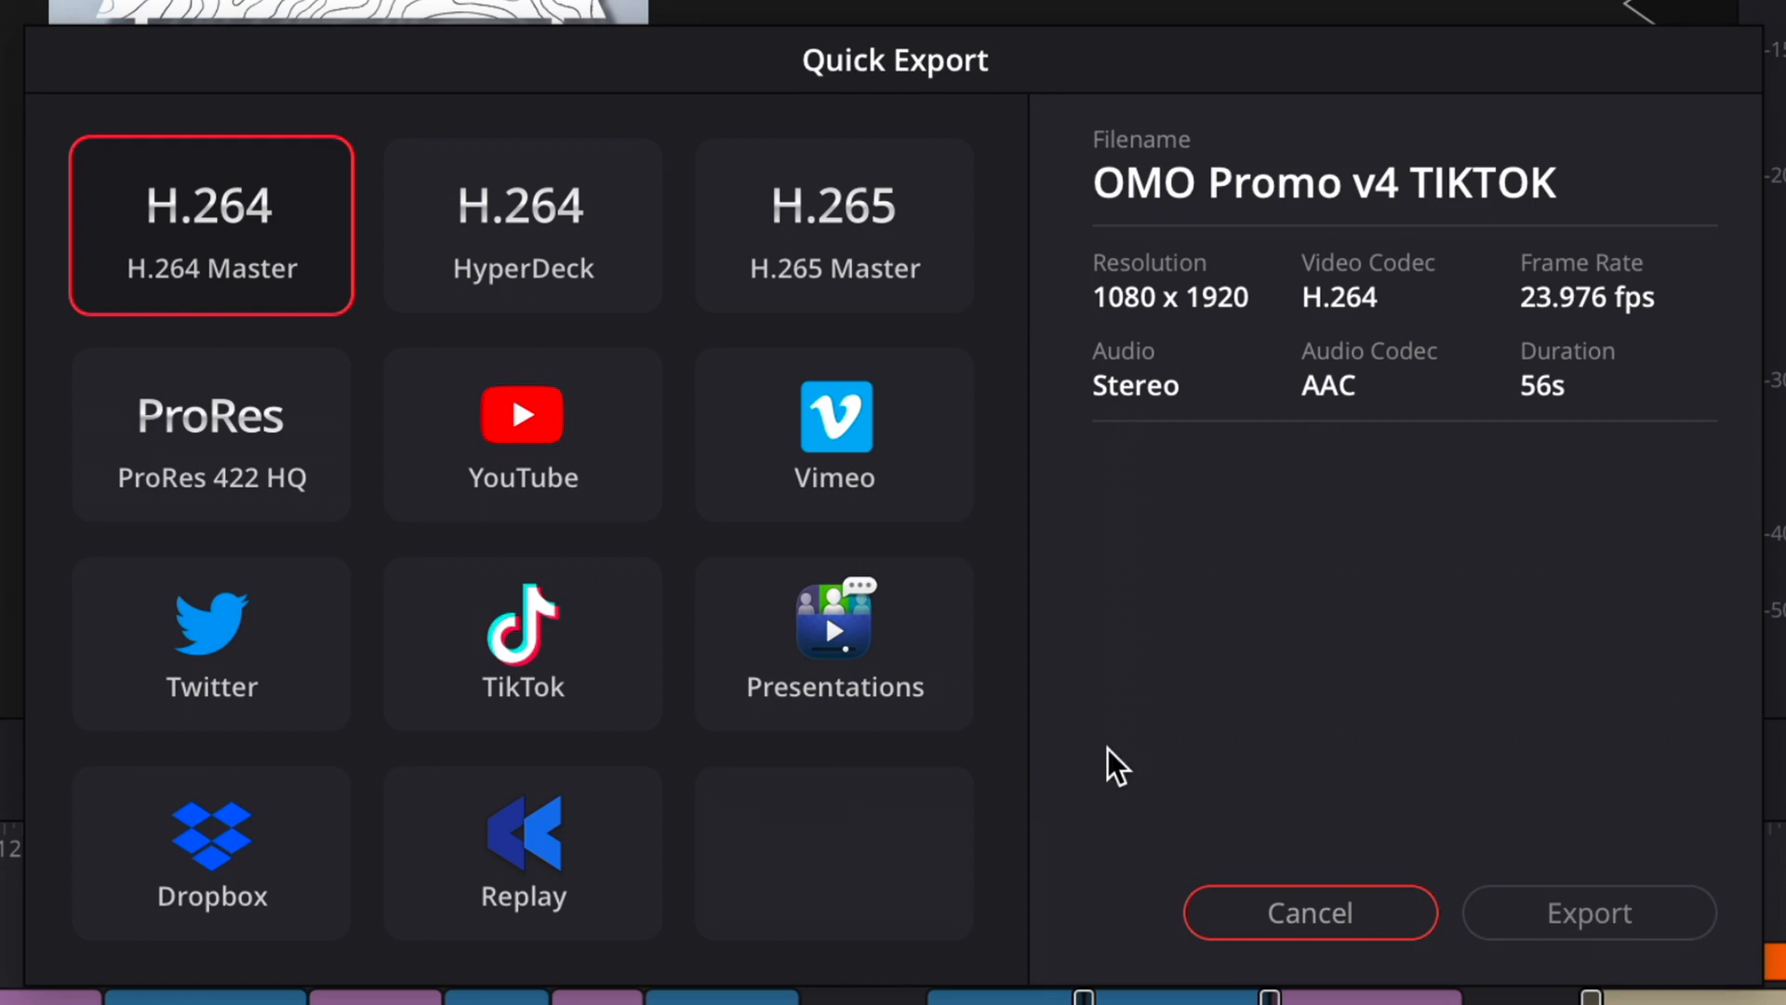
pyautogui.click(767, 646)
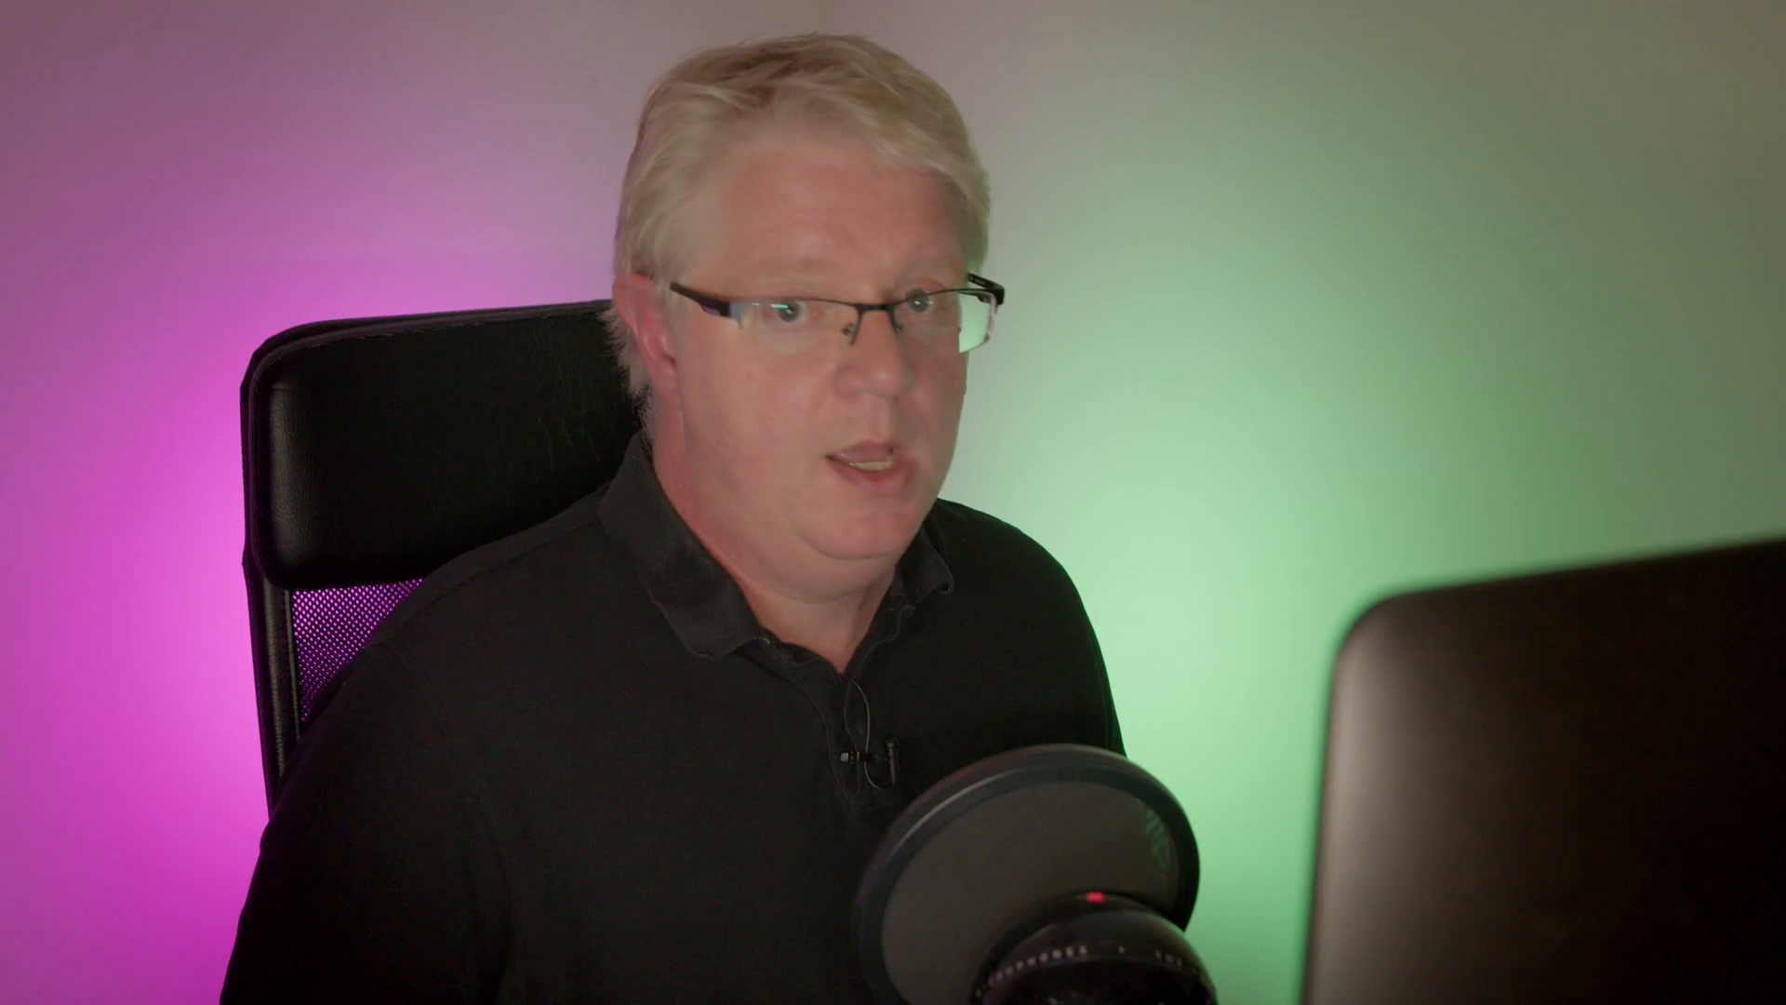